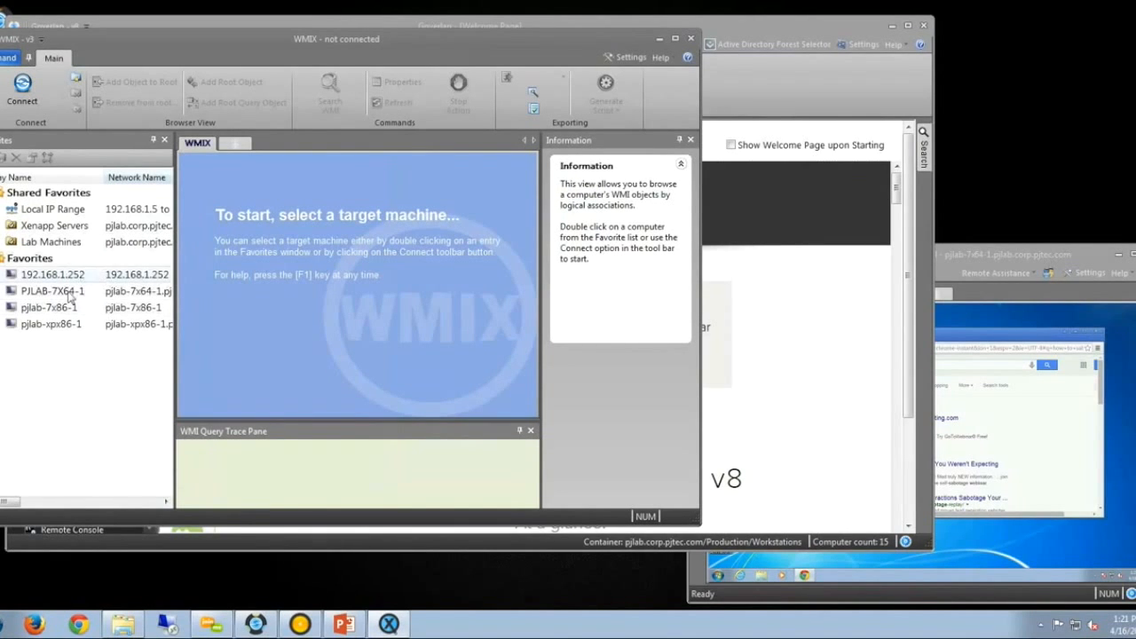
Connect WMIX to the DELLA380PCX86 lab machine and maximize the window.
double_click(49, 242)
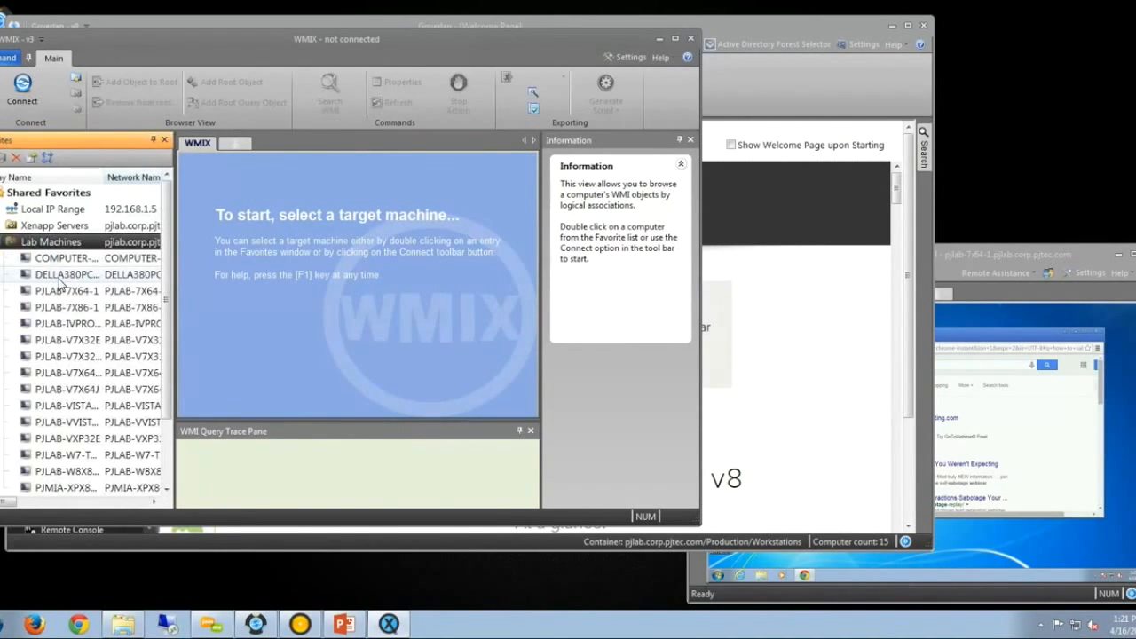
double_click(62, 274)
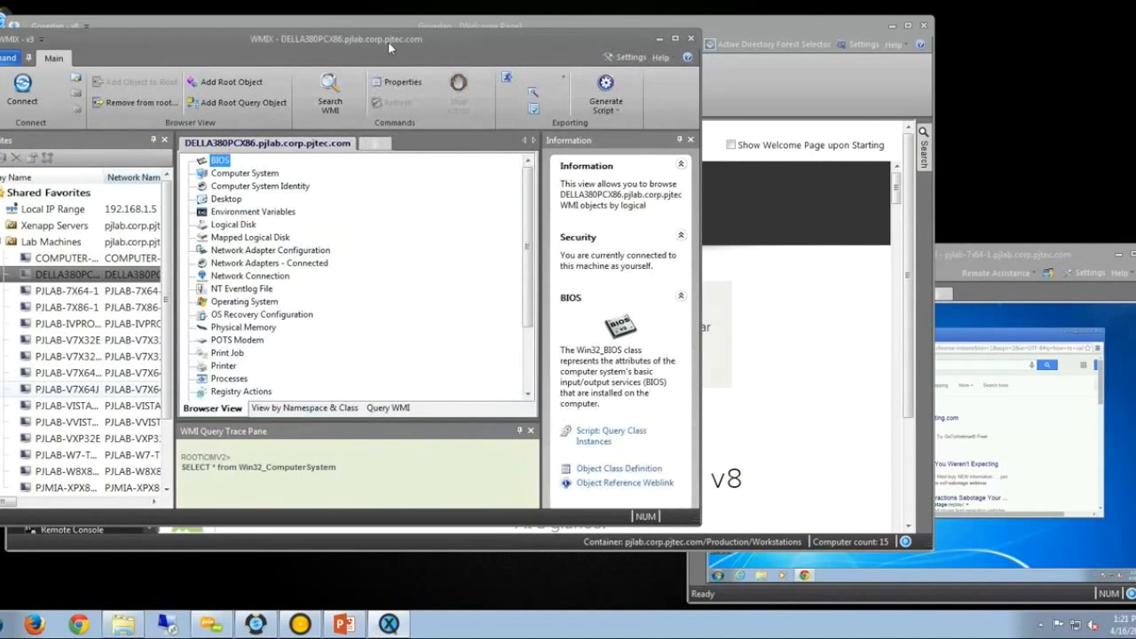
double_click(388, 41)
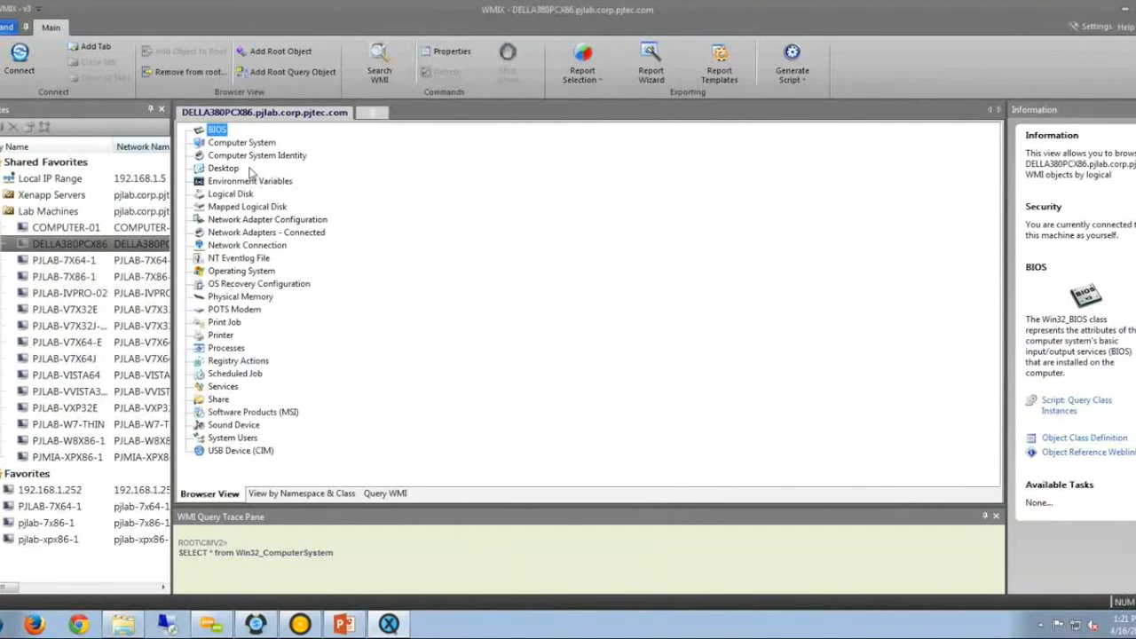
Generate a Query Class Instances PowerShell script for the Logical Disk class.
click(237, 156)
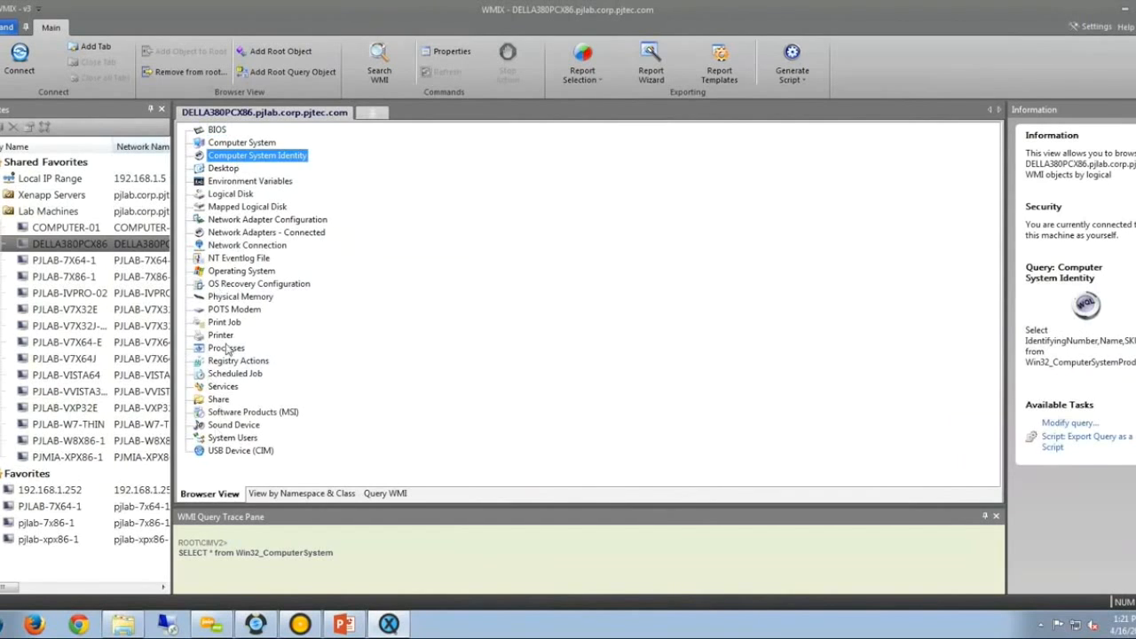
click(233, 193)
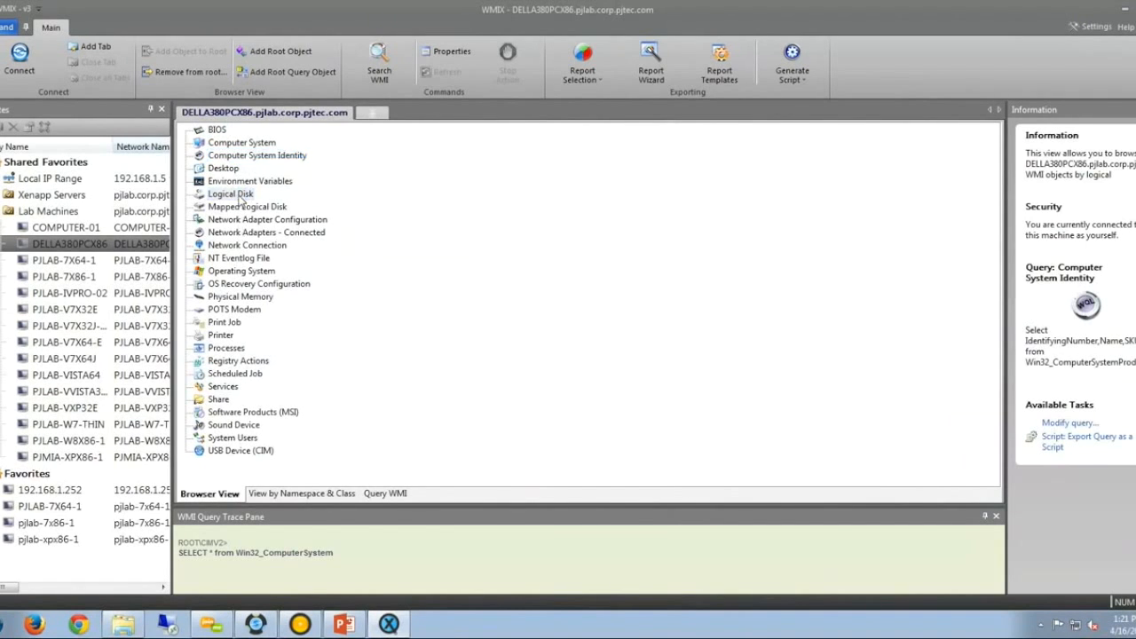
right_click(236, 196)
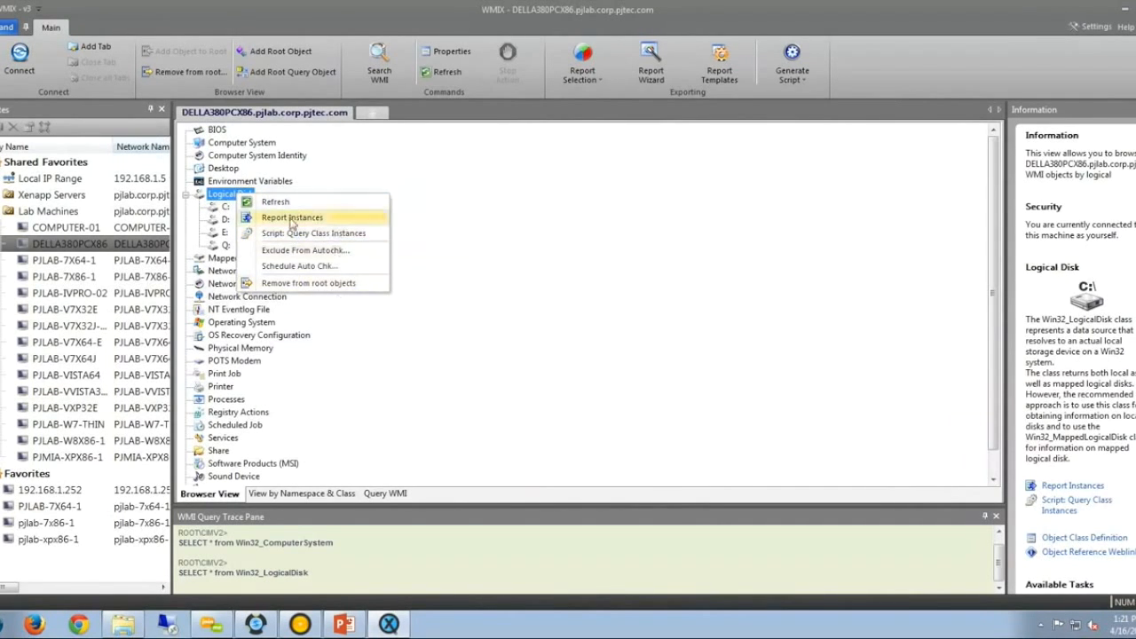
click(223, 199)
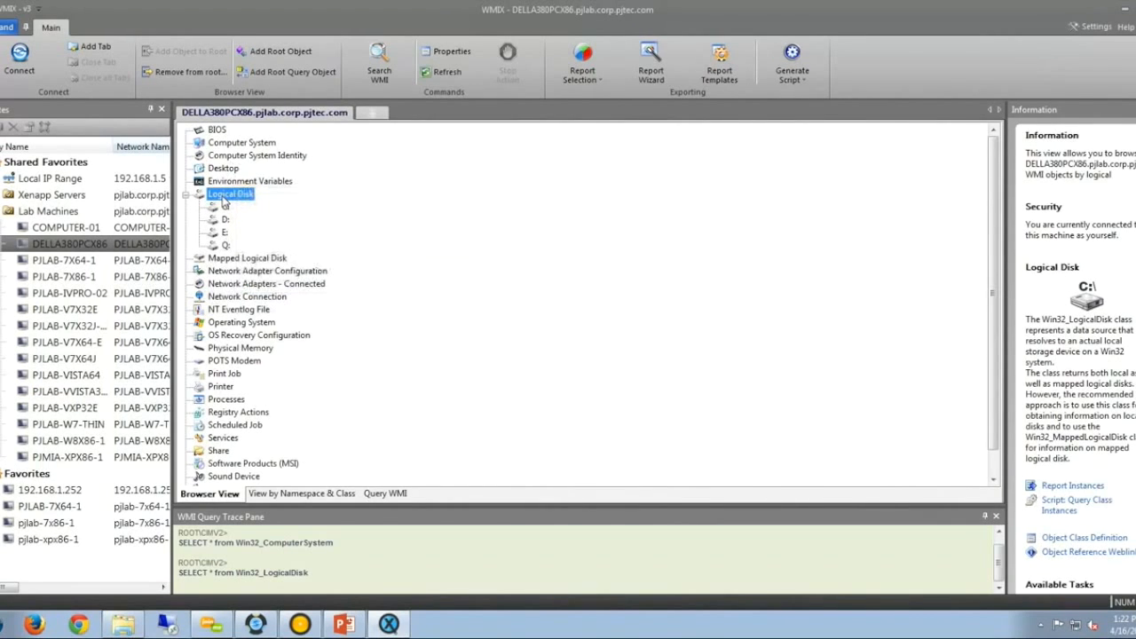
right_click(222, 199)
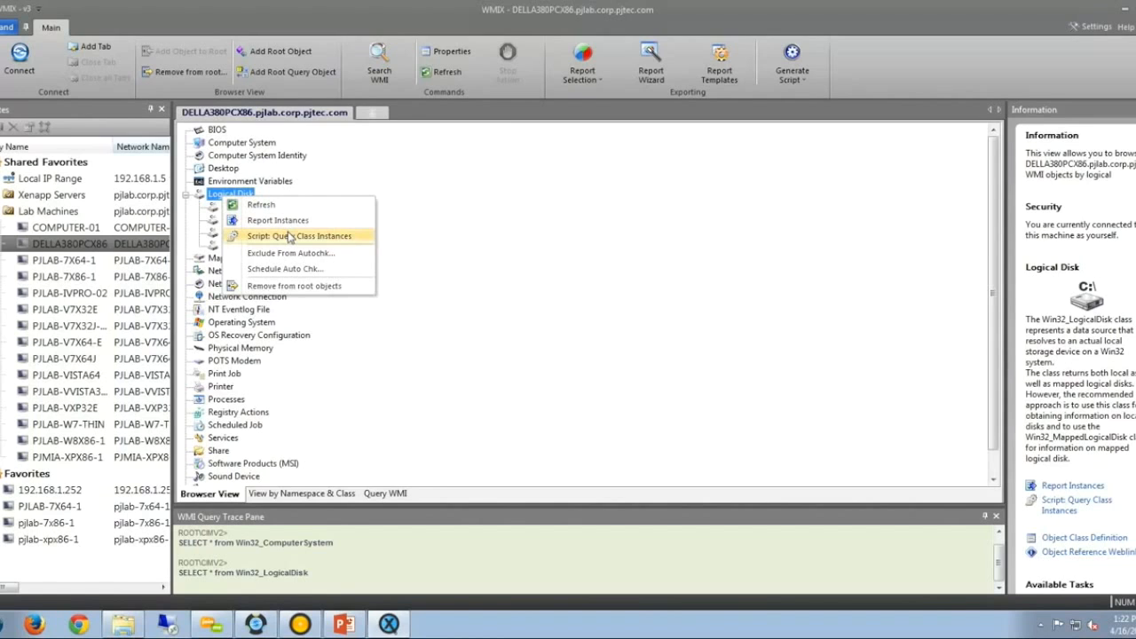
click(289, 236)
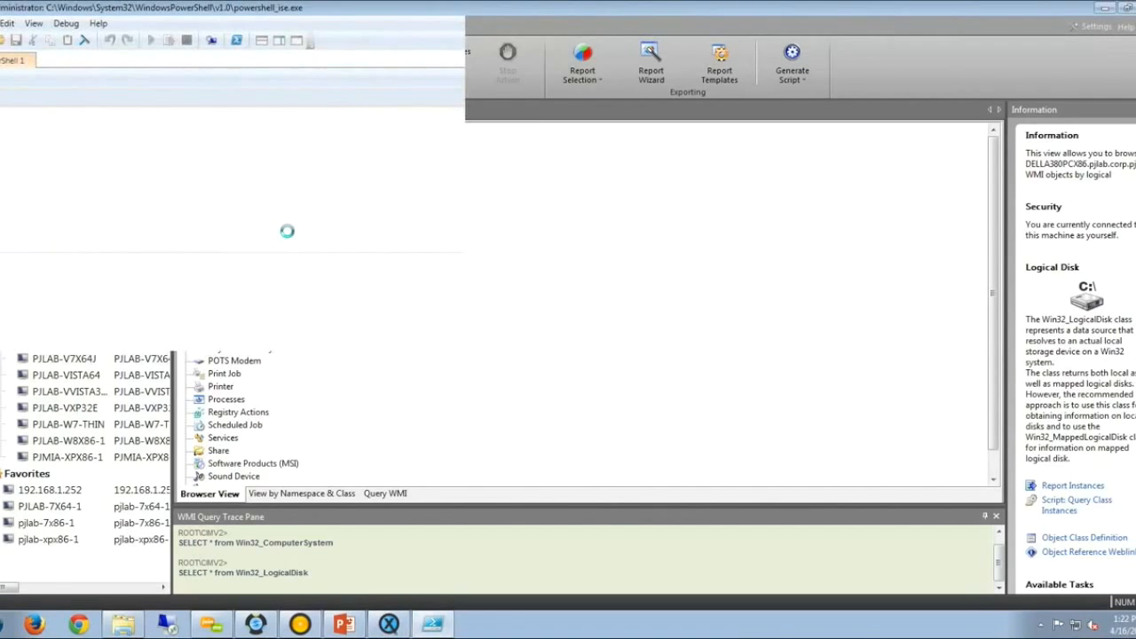
Read through the generated logical-disk script in PowerShell ISE.
click(341, 188)
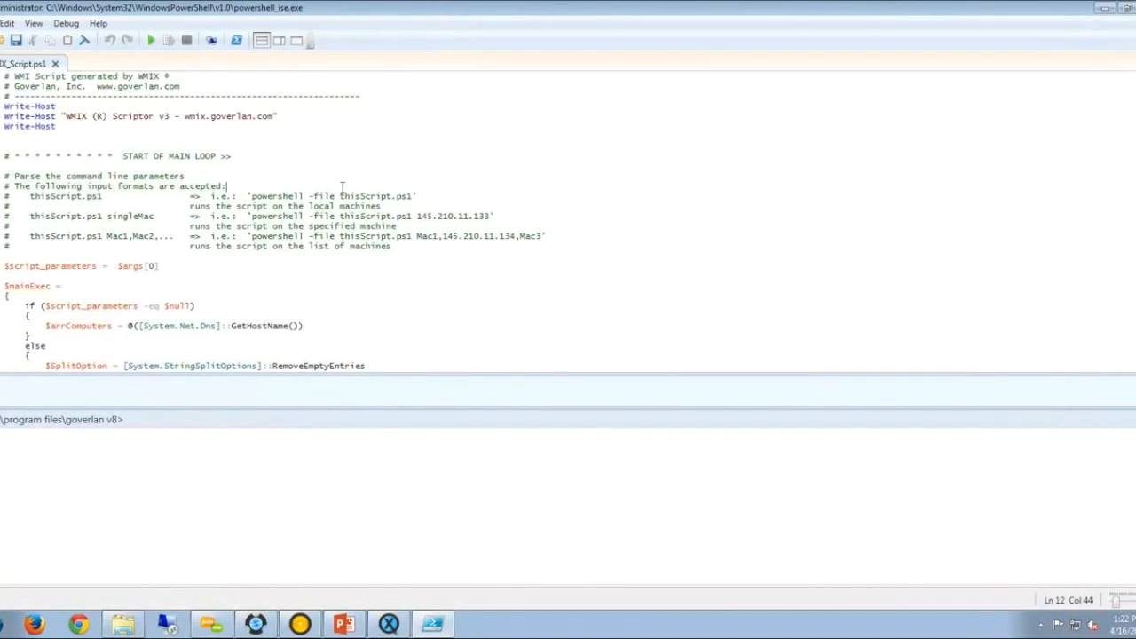
scroll(342, 188, down, 9)
click(228, 278)
scroll(229, 279, down, 8)
scroll(228, 279, down, 20)
click(325, 264)
scroll(325, 264, down, 3)
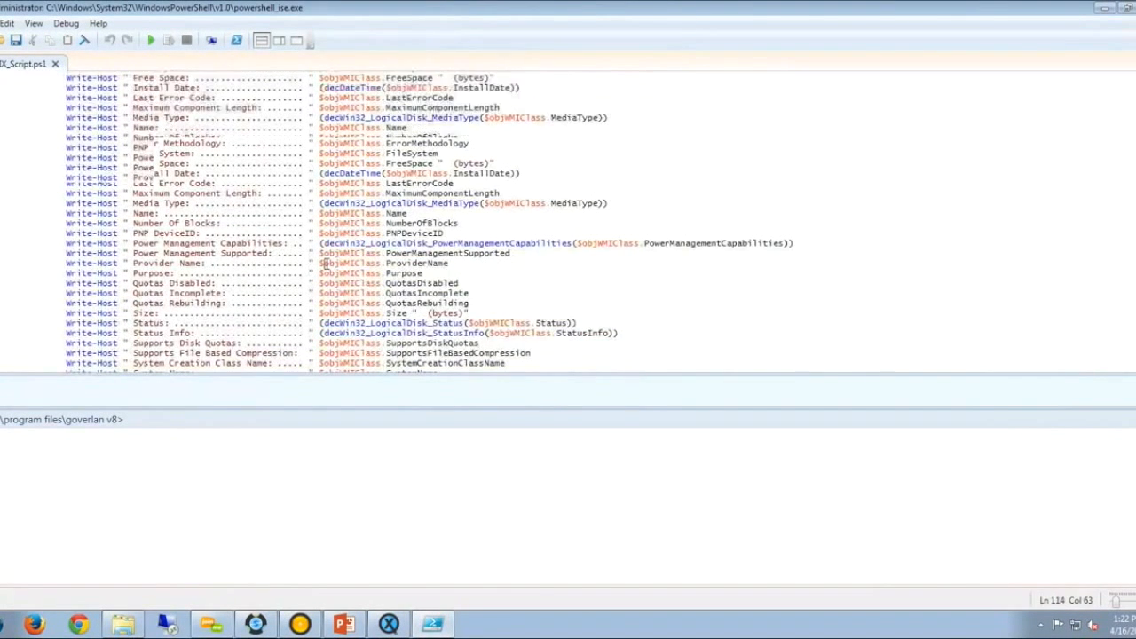
scroll(326, 263, down, 20)
scroll(325, 264, down, 20)
scroll(326, 264, up, 12)
scroll(326, 264, up, 20)
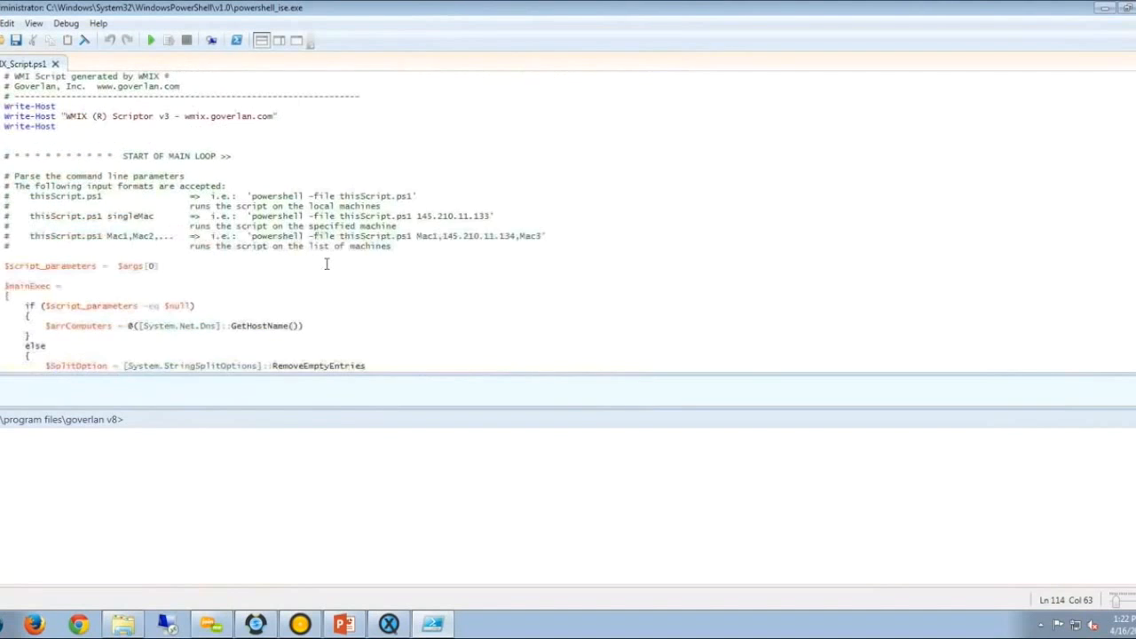
Save the script to the Desktop as Local_Drive_Report, fixing the capitalisation typo.
click(2, 24)
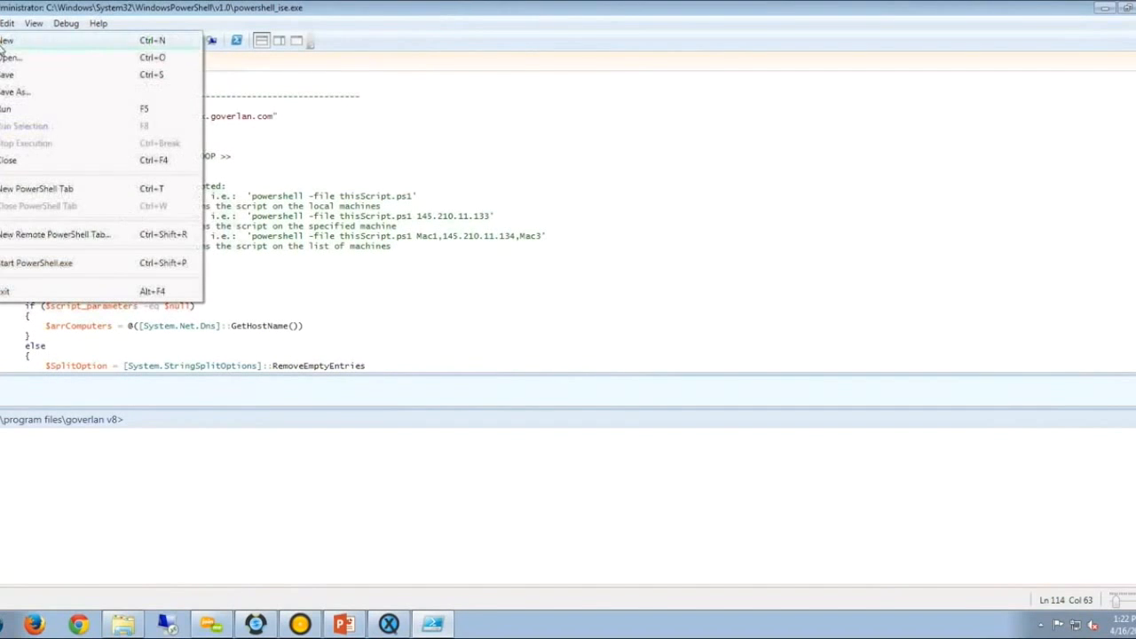
click(13, 92)
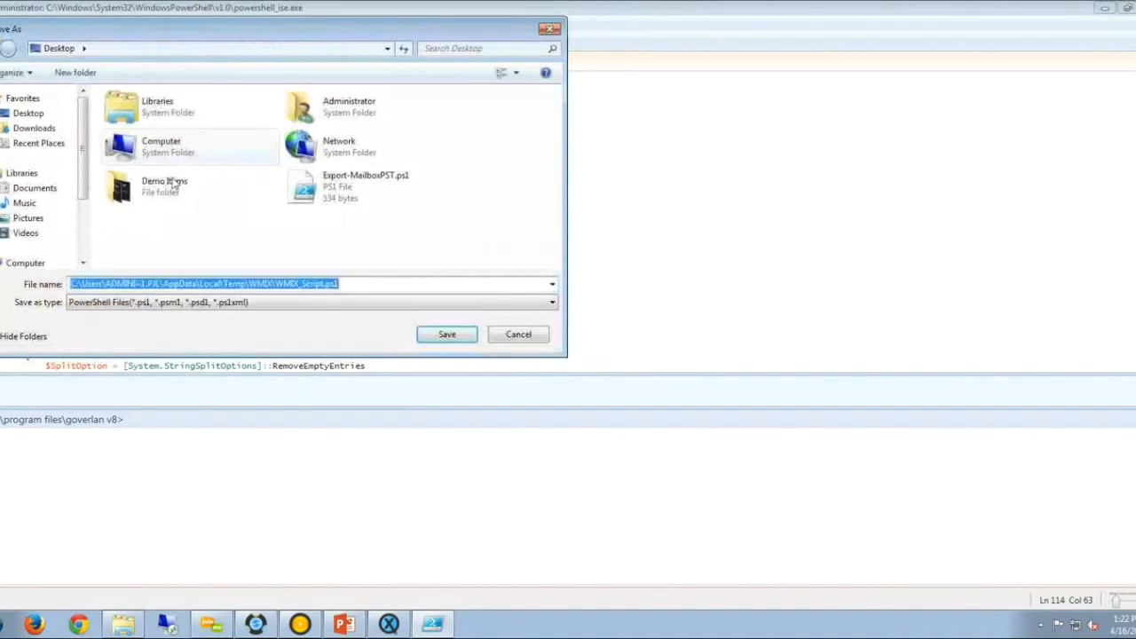
click(17, 118)
drag(183, 284, 71, 284)
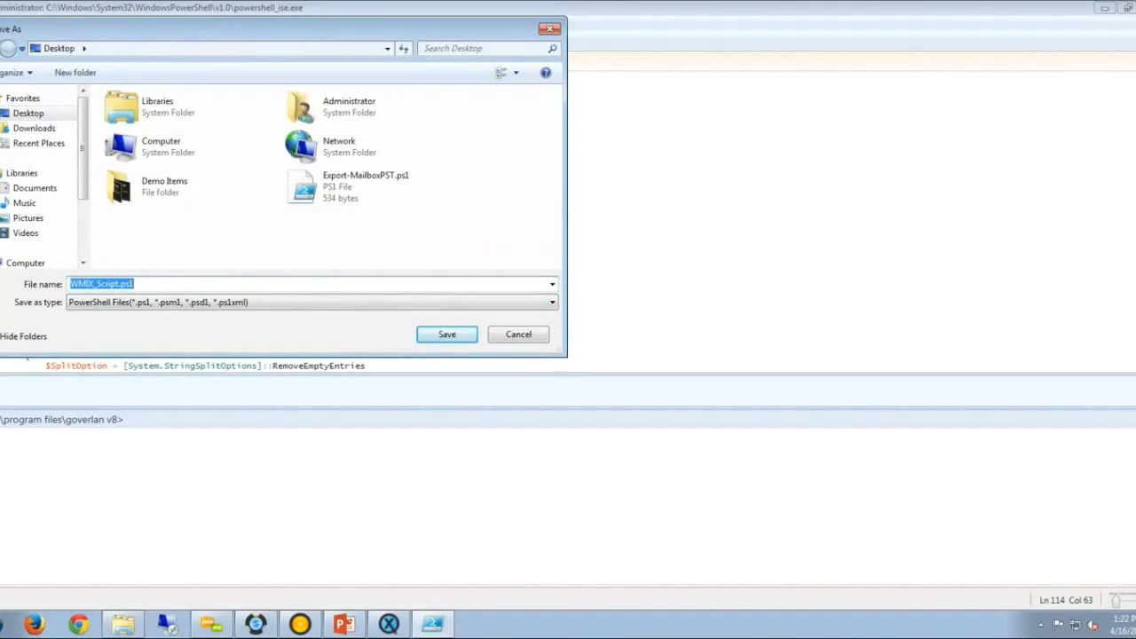
text(LOcal)
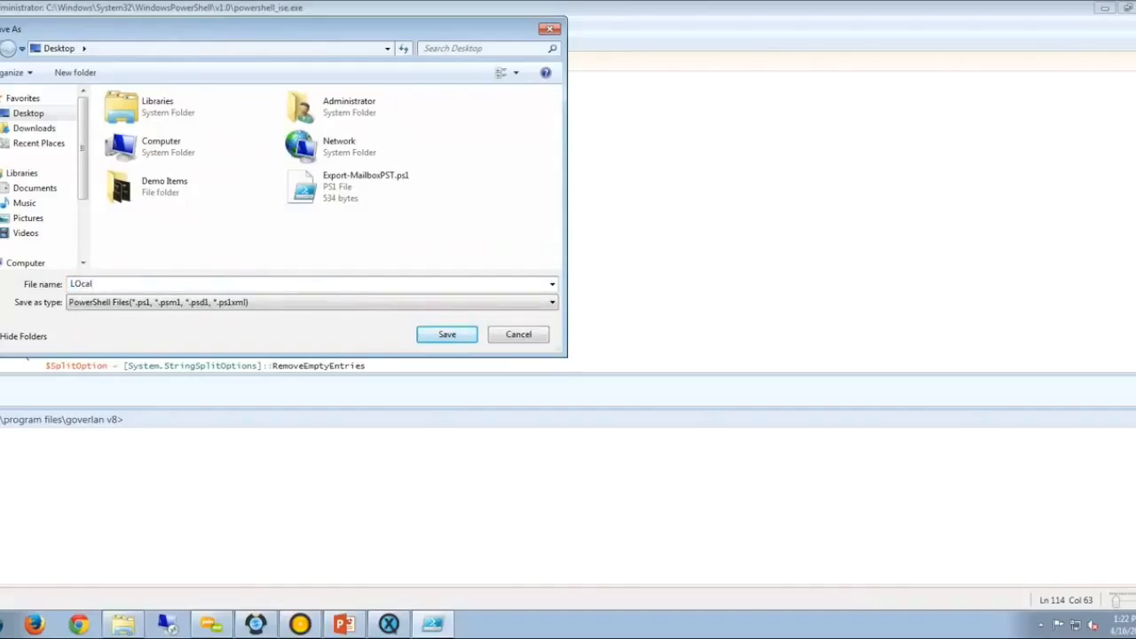
text(_Drive_Report)
click(92, 284)
key(BackSpace)
text(o)
text(e)
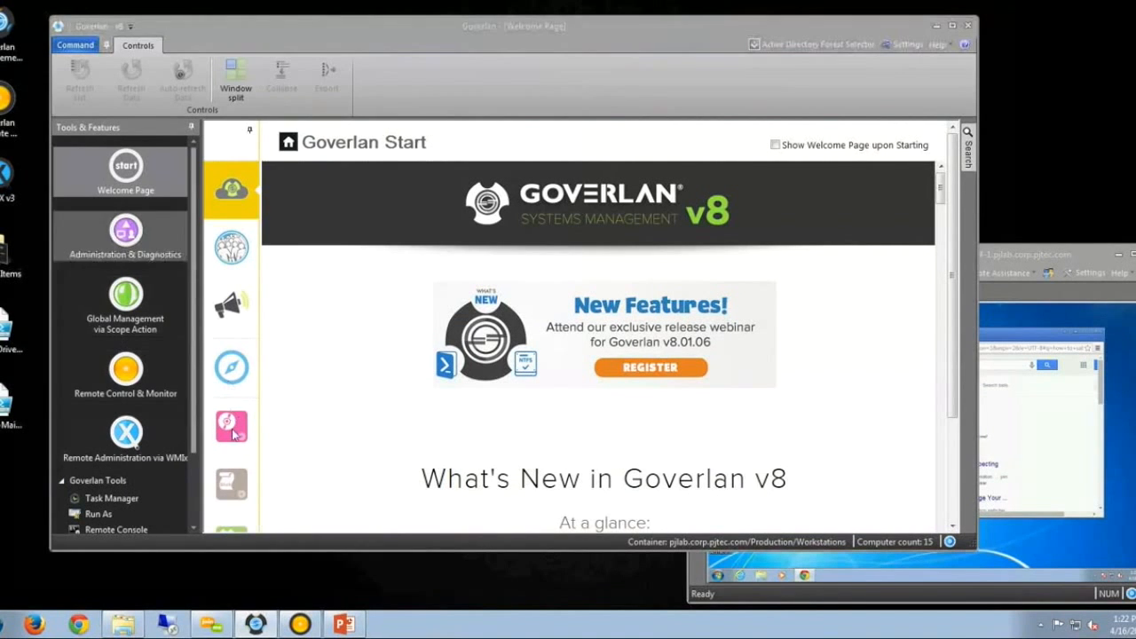
Add a new batch entry with display name Local Drive Info in Manage Goverlan Batch & Scripts.
click(250, 133)
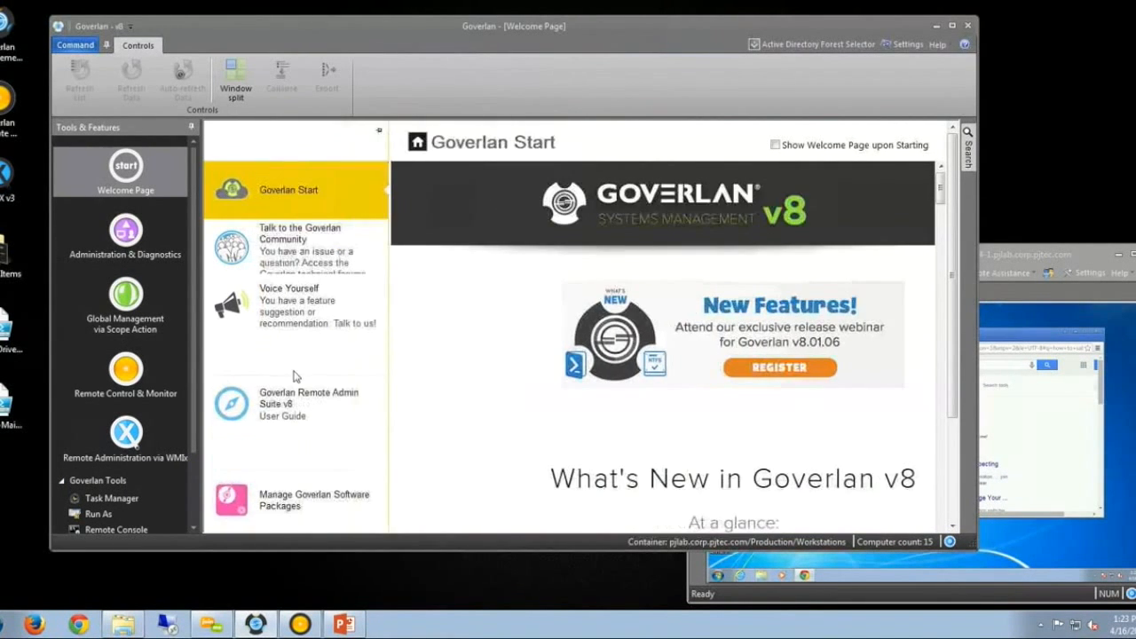
scroll(297, 376, down, 5)
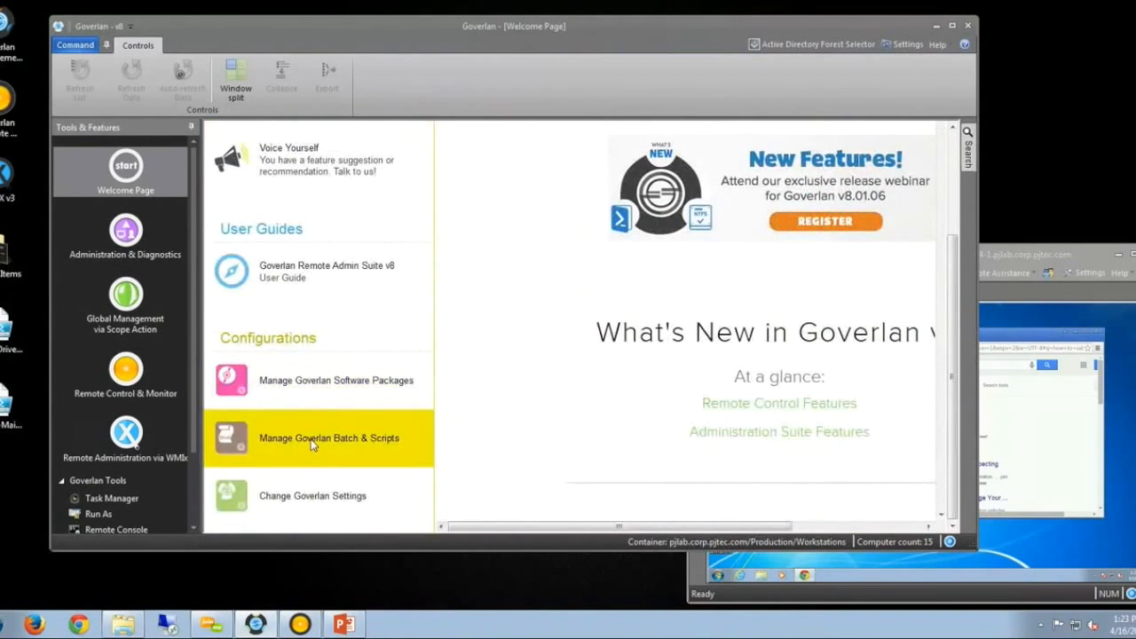
click(297, 454)
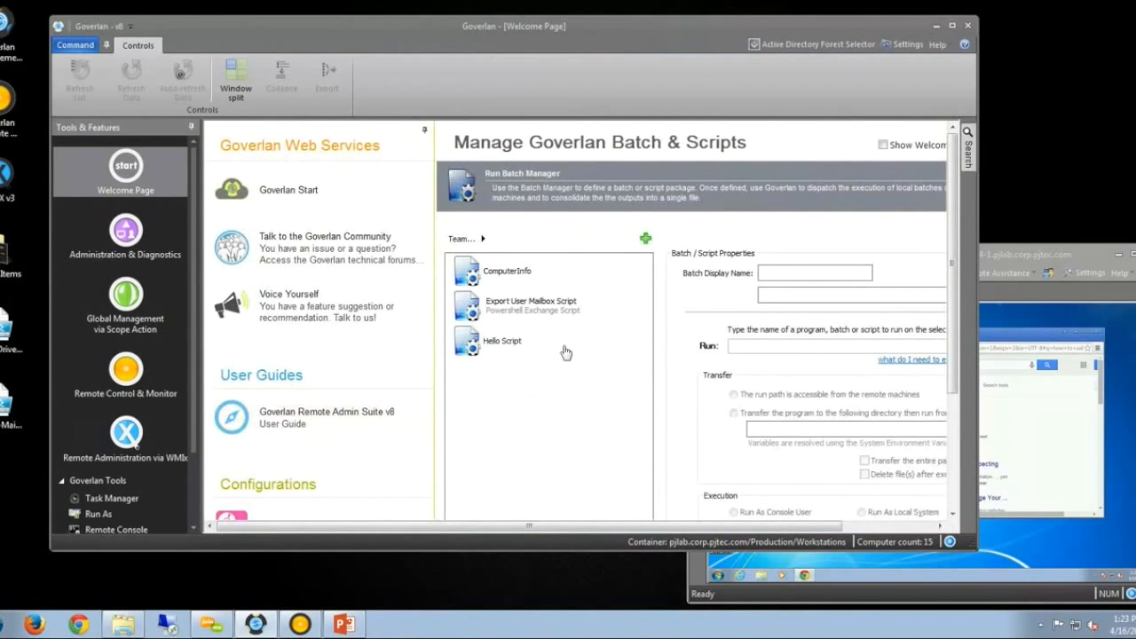
click(647, 239)
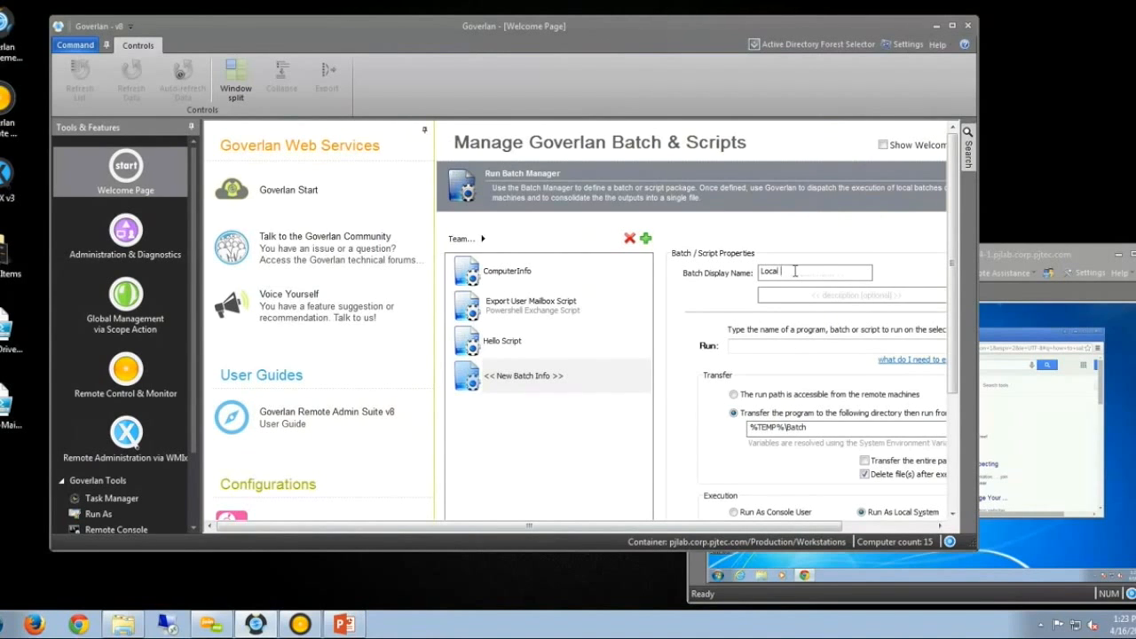
text(Inf)
double_click(704, 26)
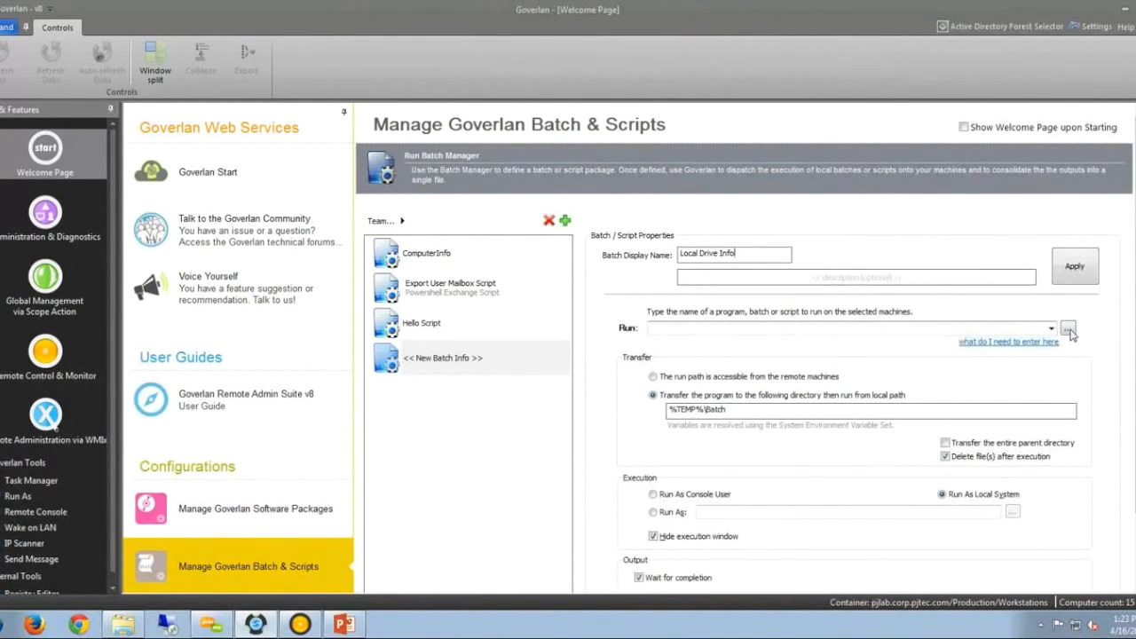
Set the batch to run the Local_Drive_Report.ps1 script.
click(1068, 329)
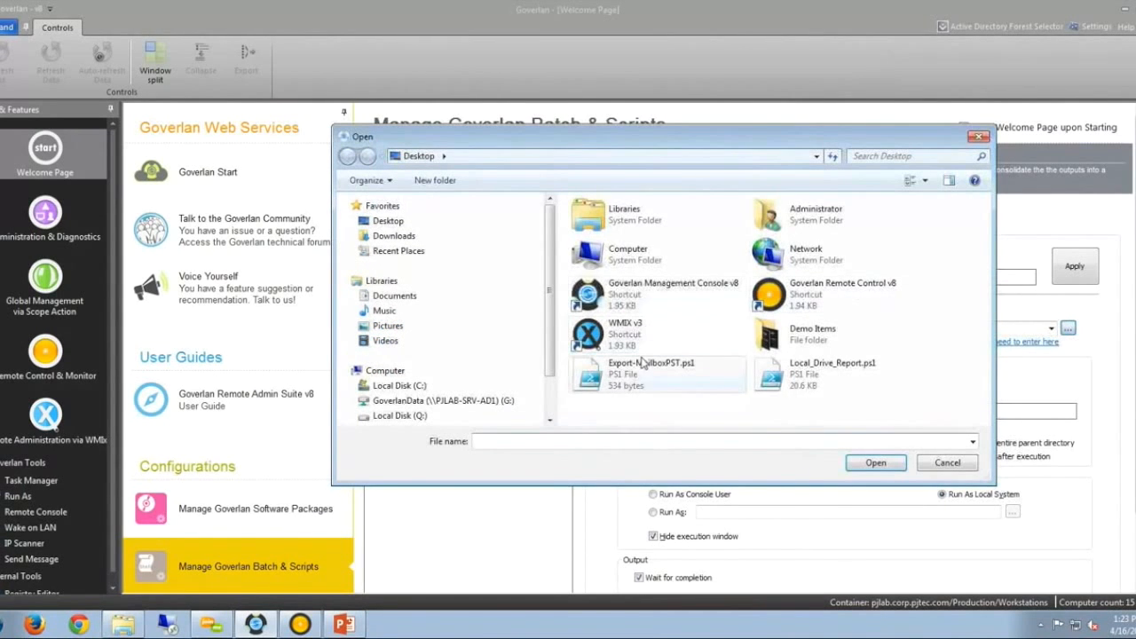
click(816, 373)
click(877, 462)
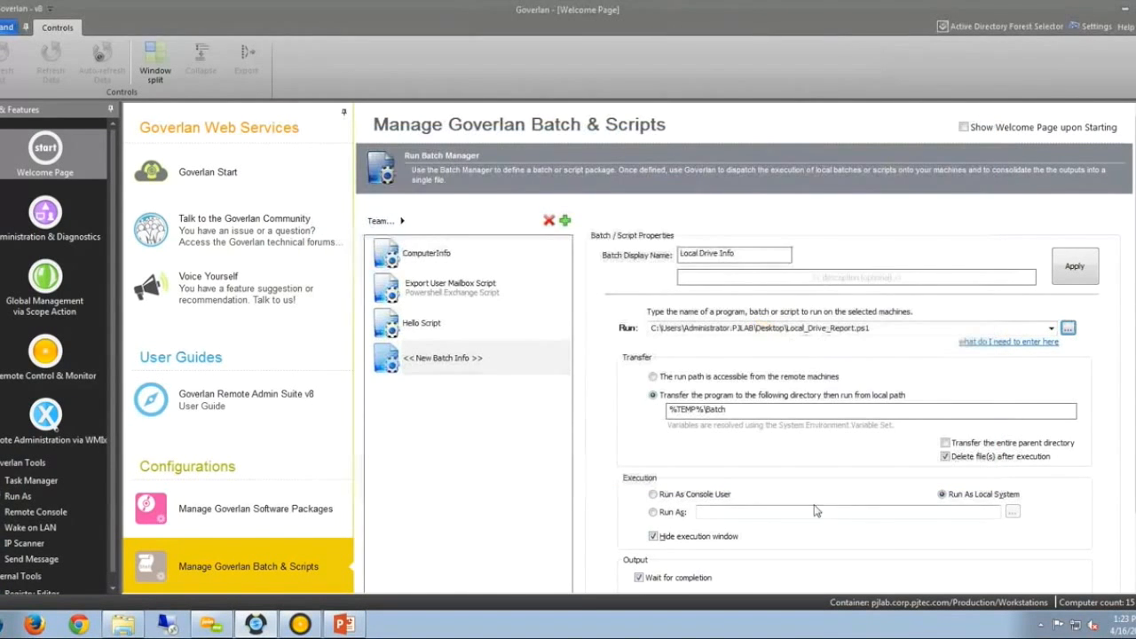
scroll(604, 419, down, 1)
scroll(605, 420, down, 1)
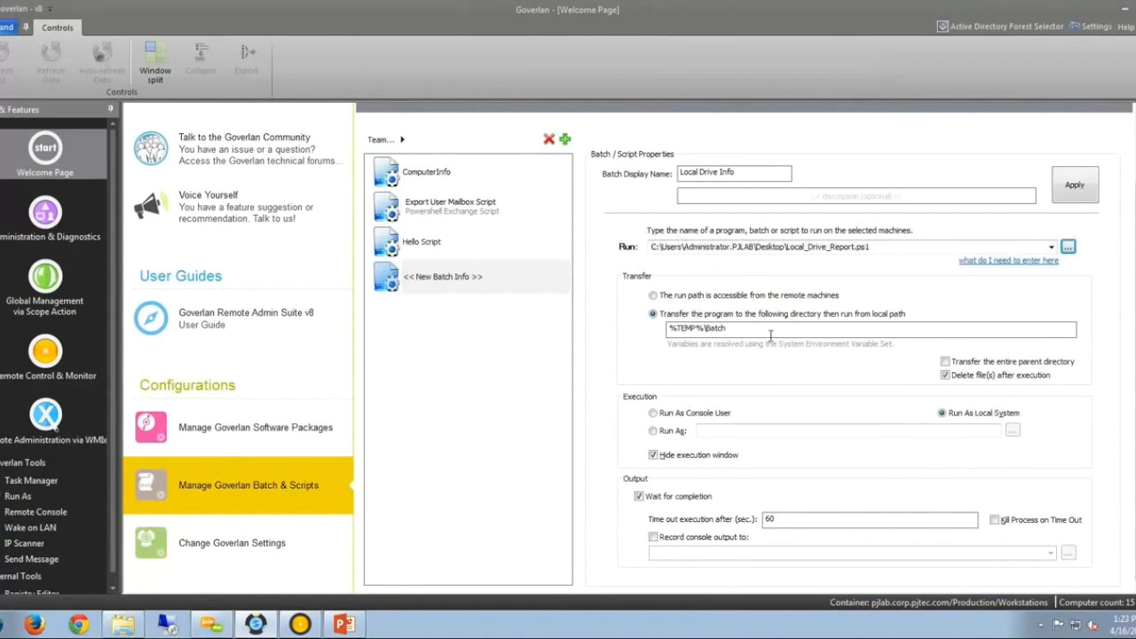
scroll(781, 369, up, 1)
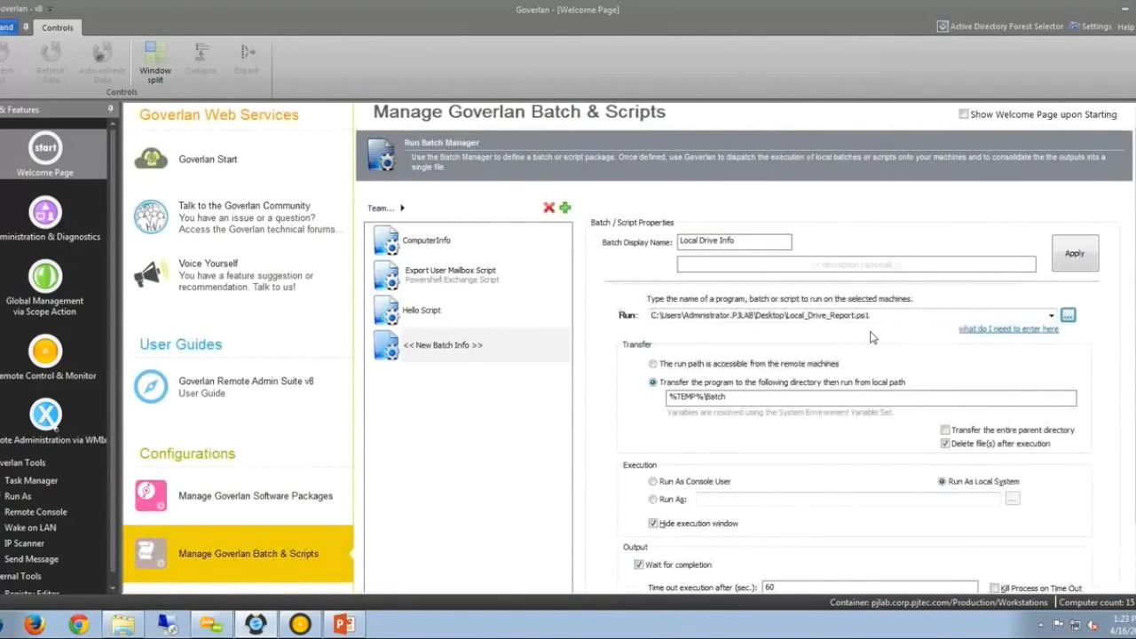
scroll(875, 337, down, 1)
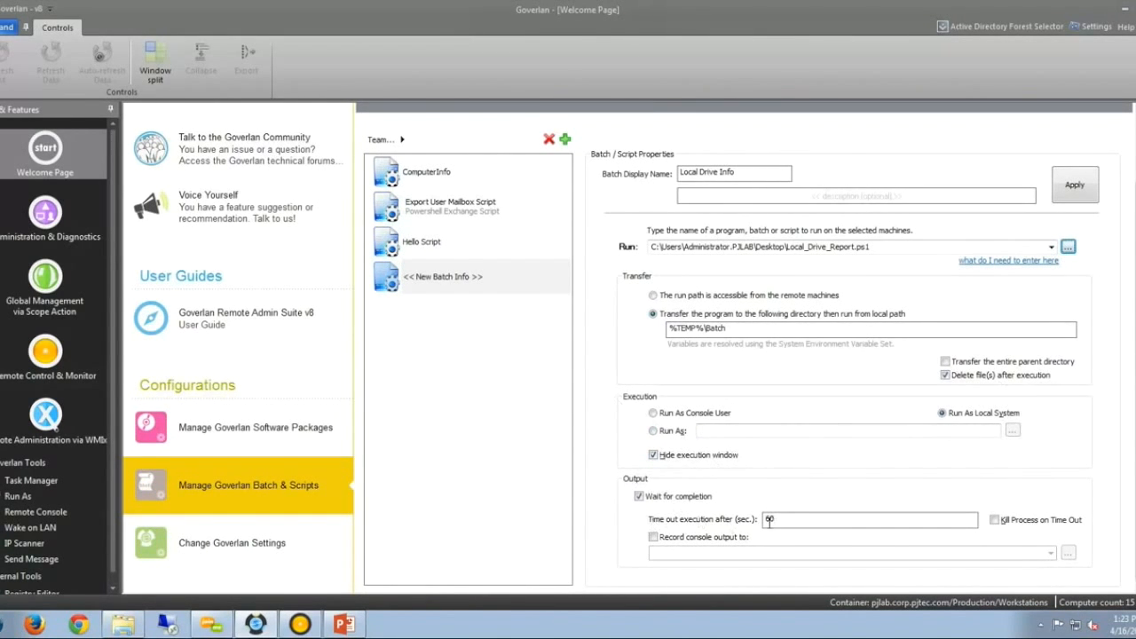
Record console output to Local_Drive_Report.txt and apply the Local Drive Info batch.
click(653, 539)
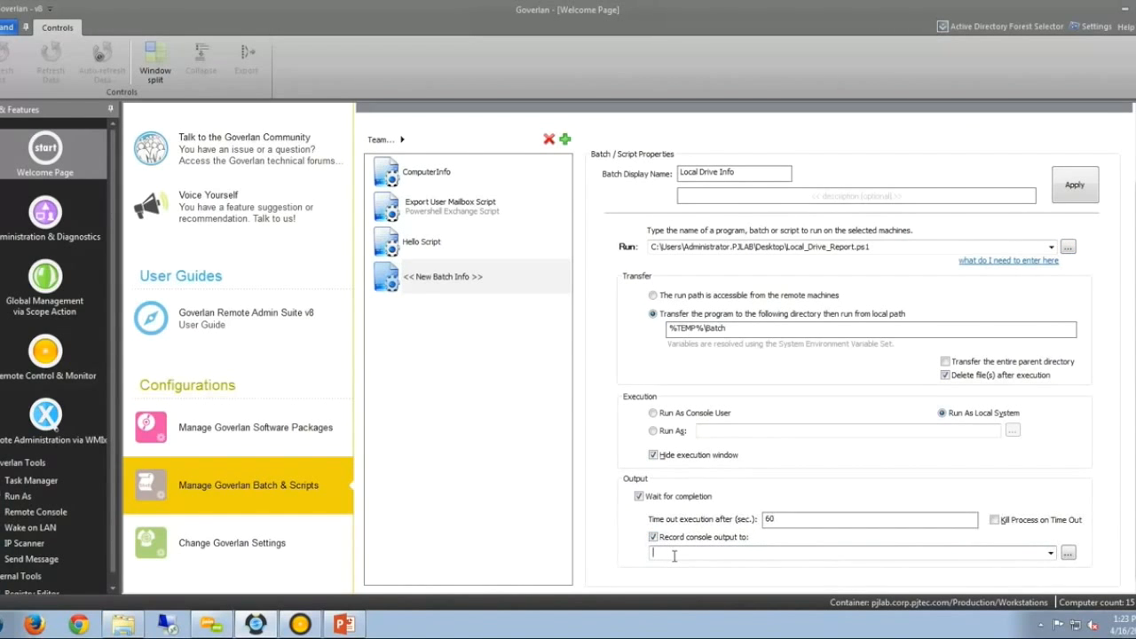
click(1068, 553)
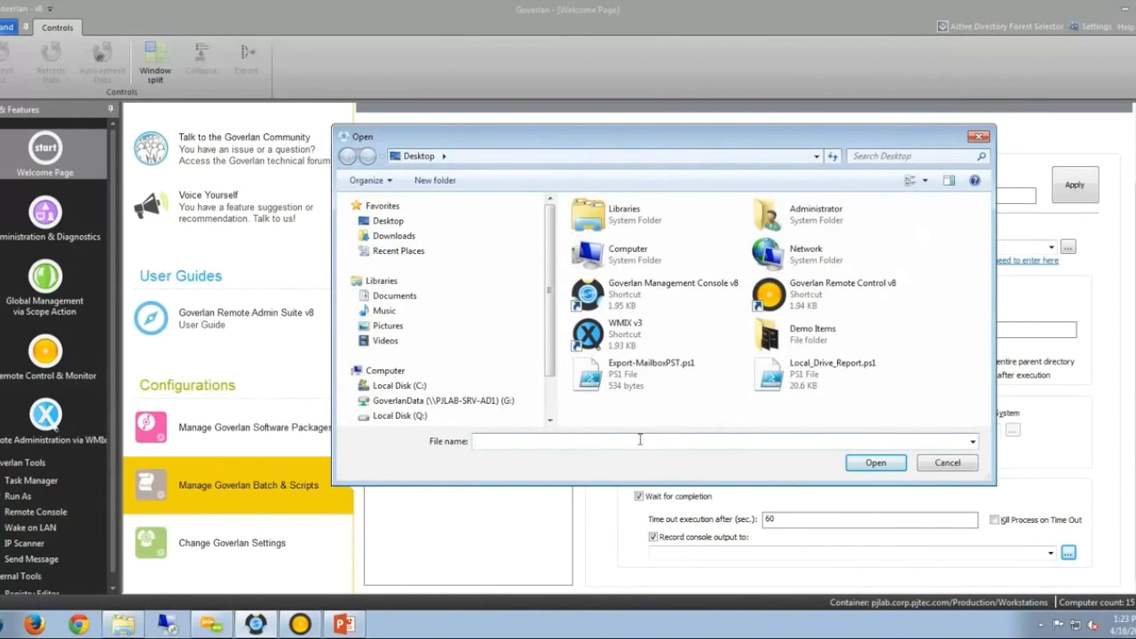
text(LOcal)
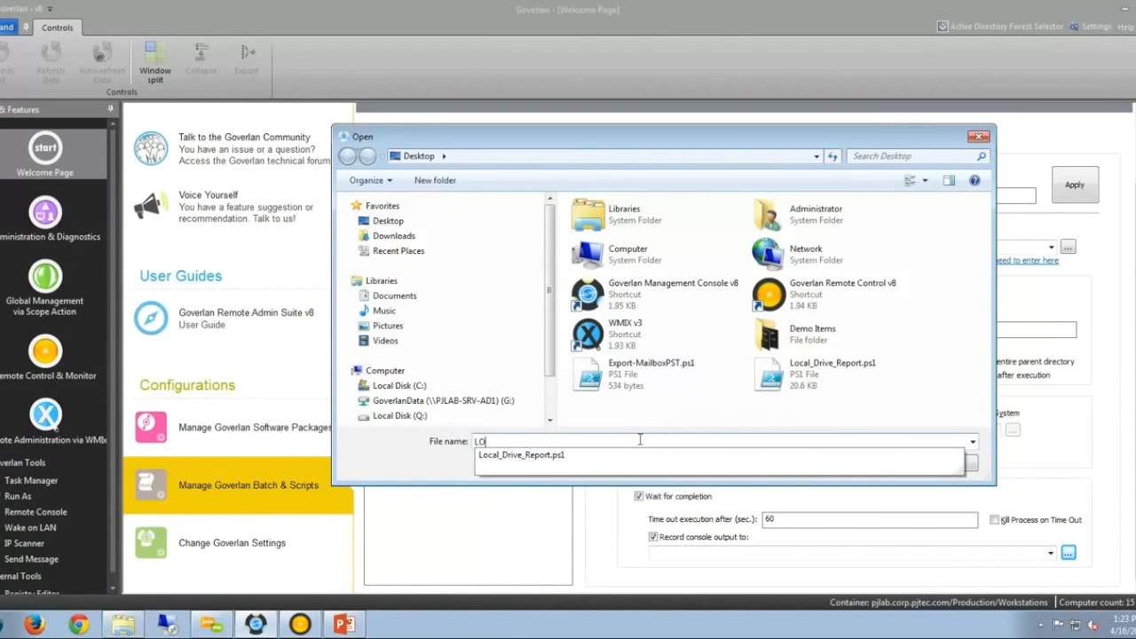
key(Down)
key(BackSpace)
key(BackSpace)
key(BackSpace)
text(txt)
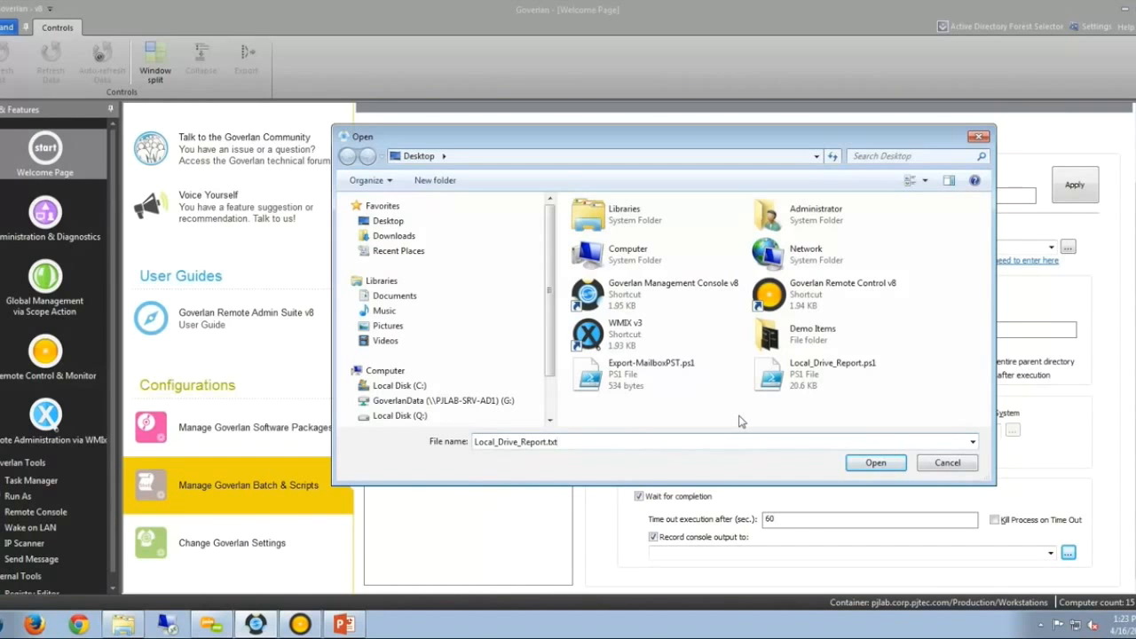
click(876, 463)
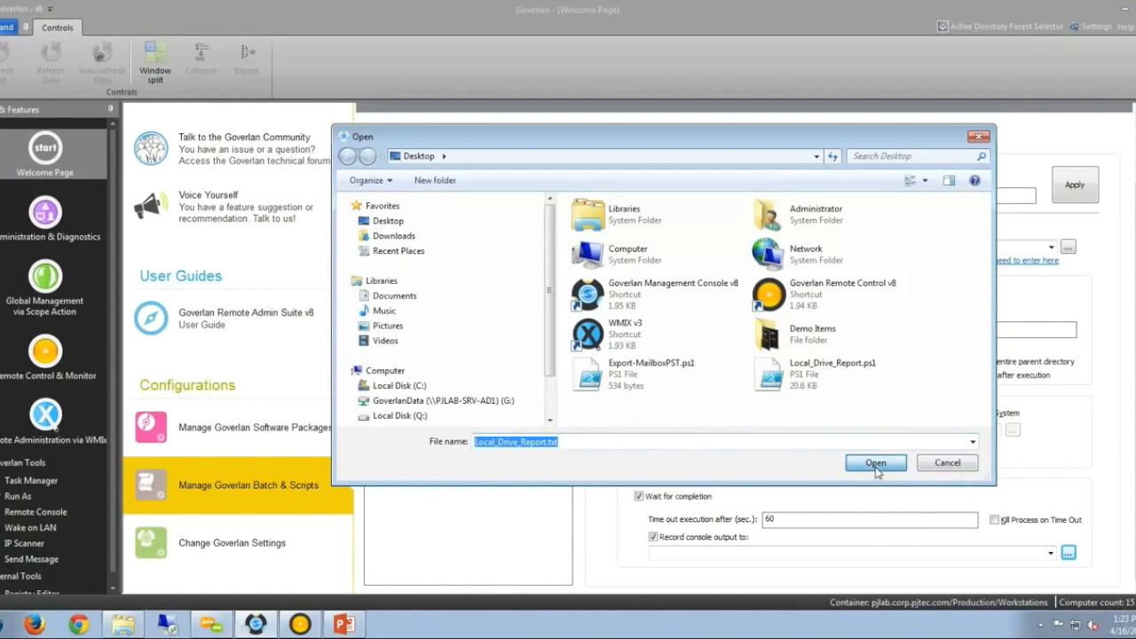
click(1061, 190)
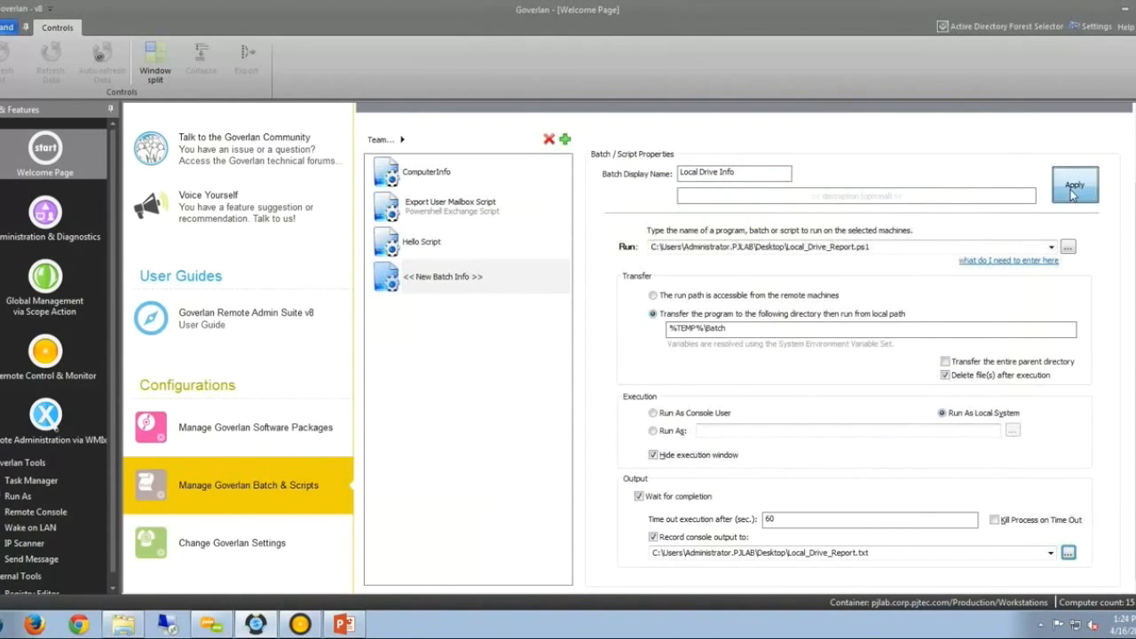
click(493, 284)
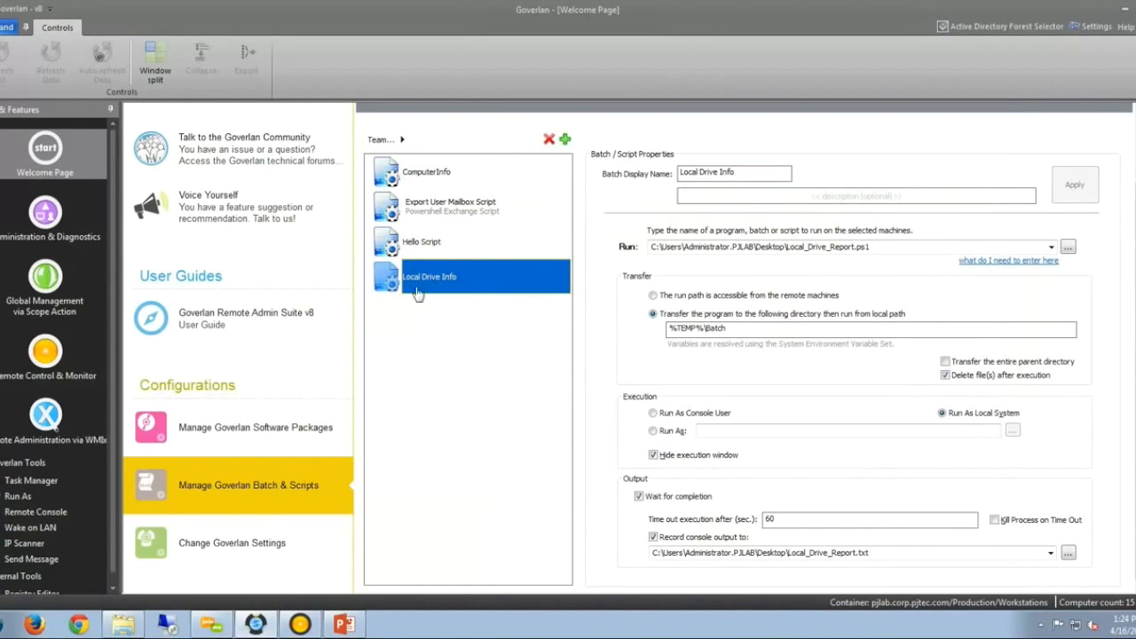
Run the Local Drive Info batch script on PJLAB-7X86-1, confirming execution.
click(46, 215)
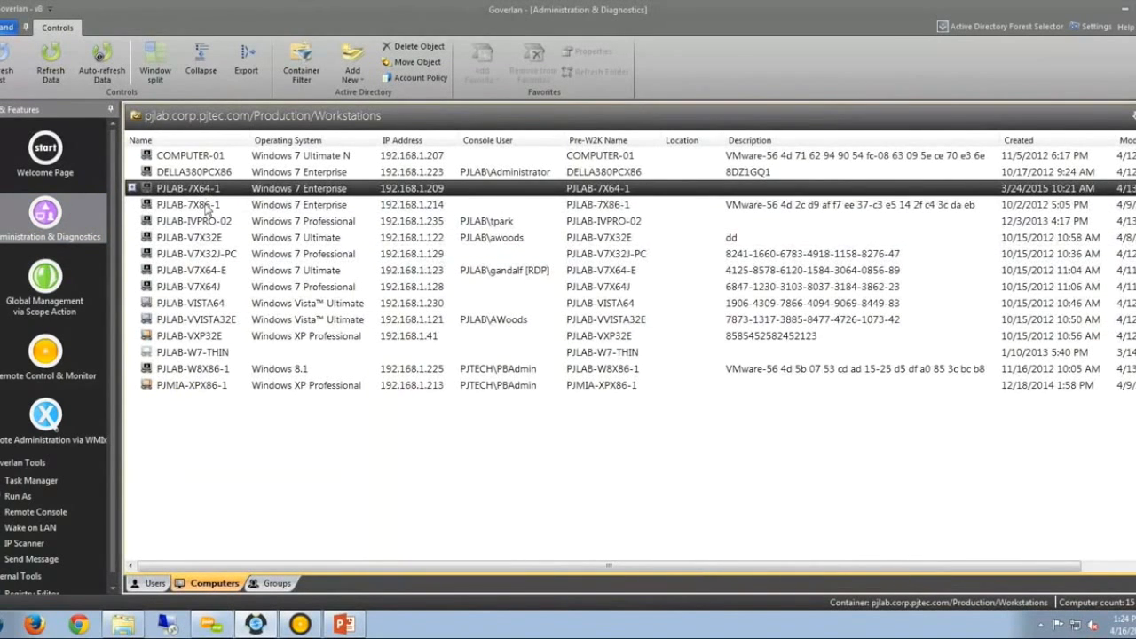
double_click(200, 205)
double_click(197, 500)
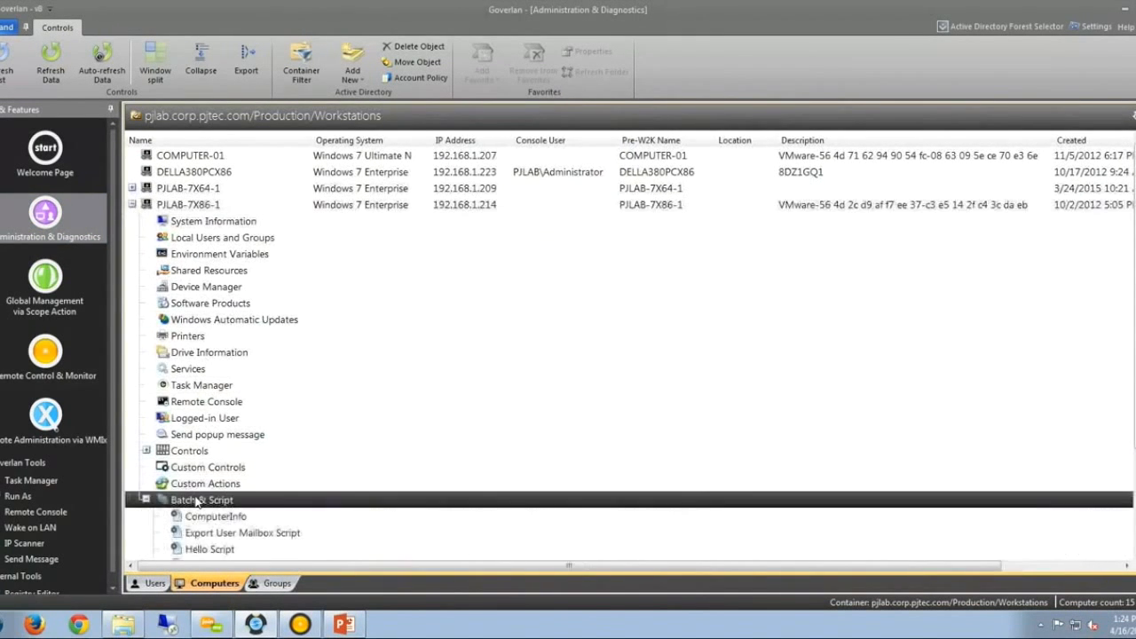
scroll(195, 424, down, 3)
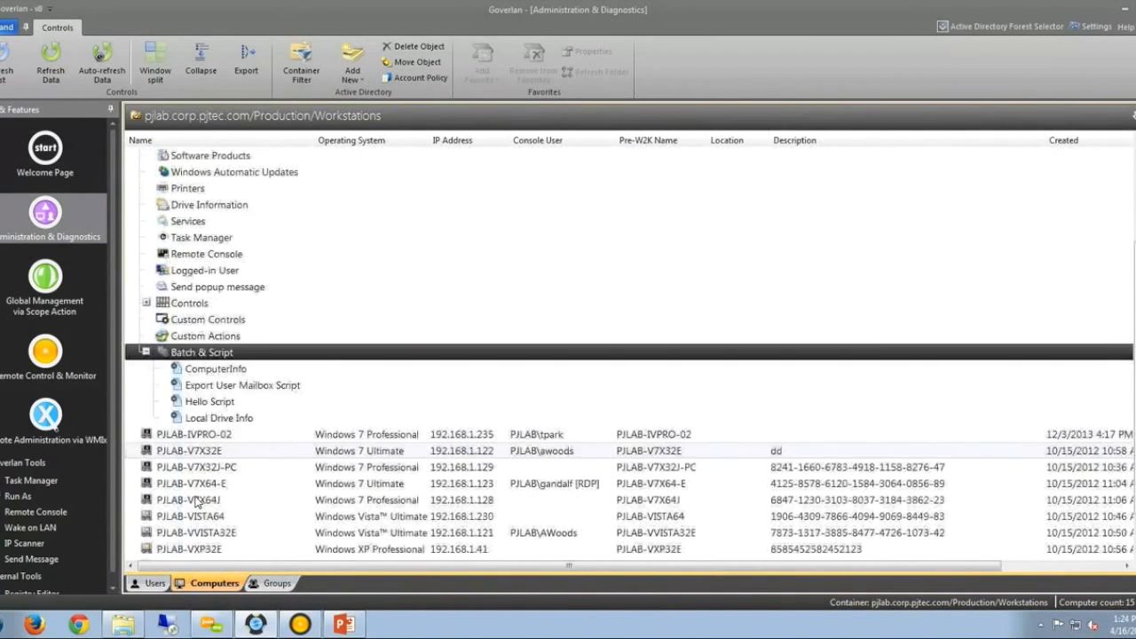
double_click(204, 420)
click(589, 342)
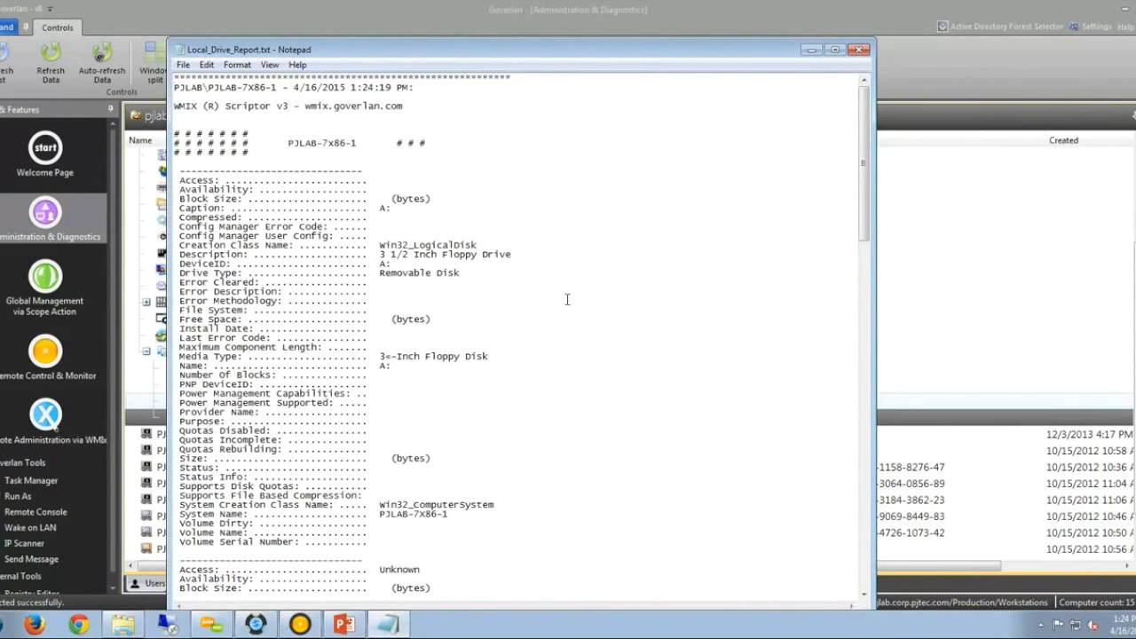
Review the drive report, close it, and start a remote console on PJLAB-7X86-1.
scroll(604, 295, down, 20)
scroll(626, 291, down, 20)
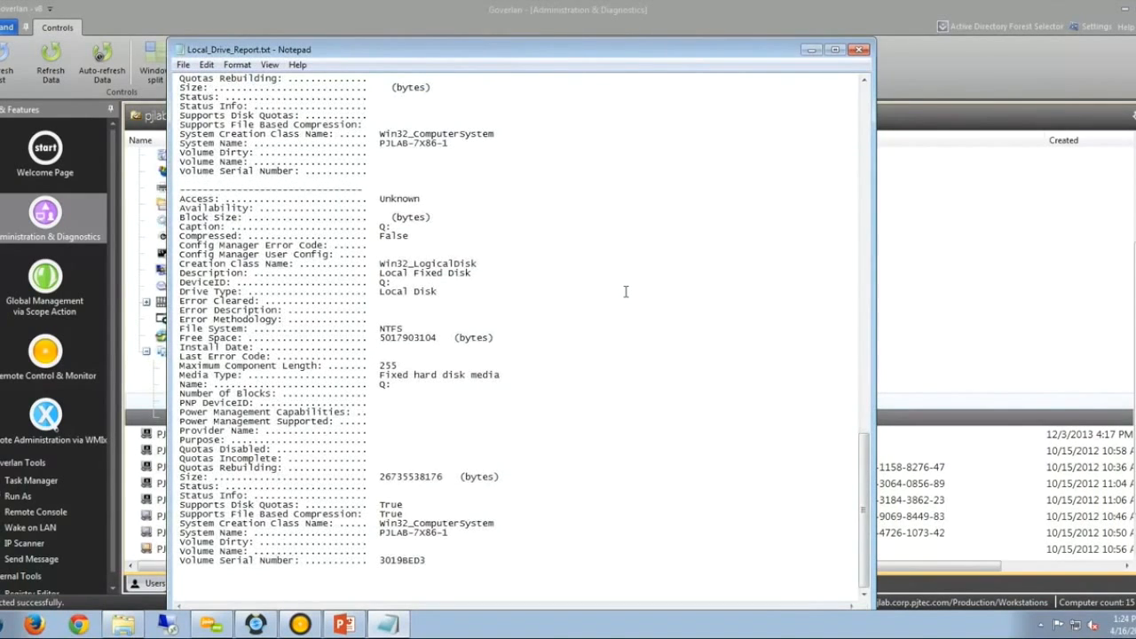
scroll(626, 291, up, 18)
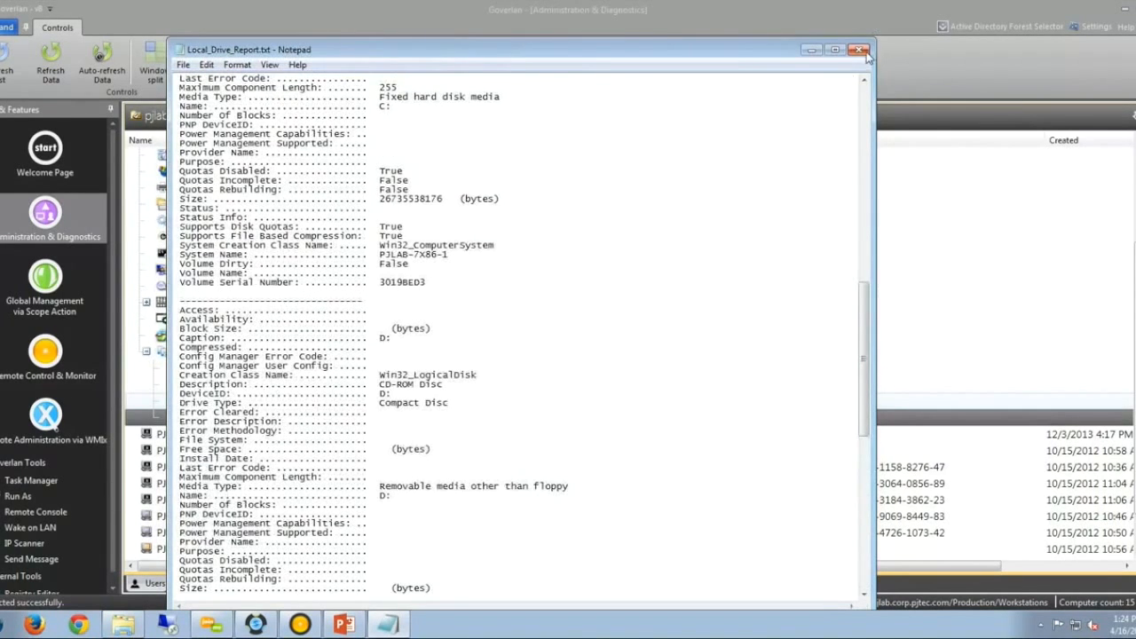
click(859, 50)
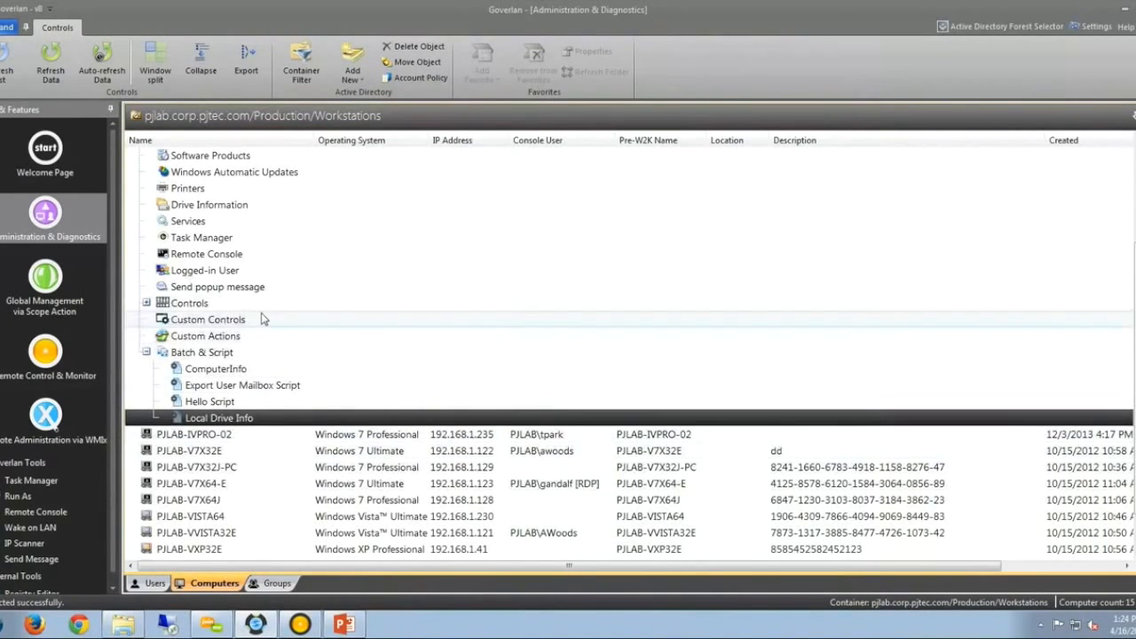
click(235, 255)
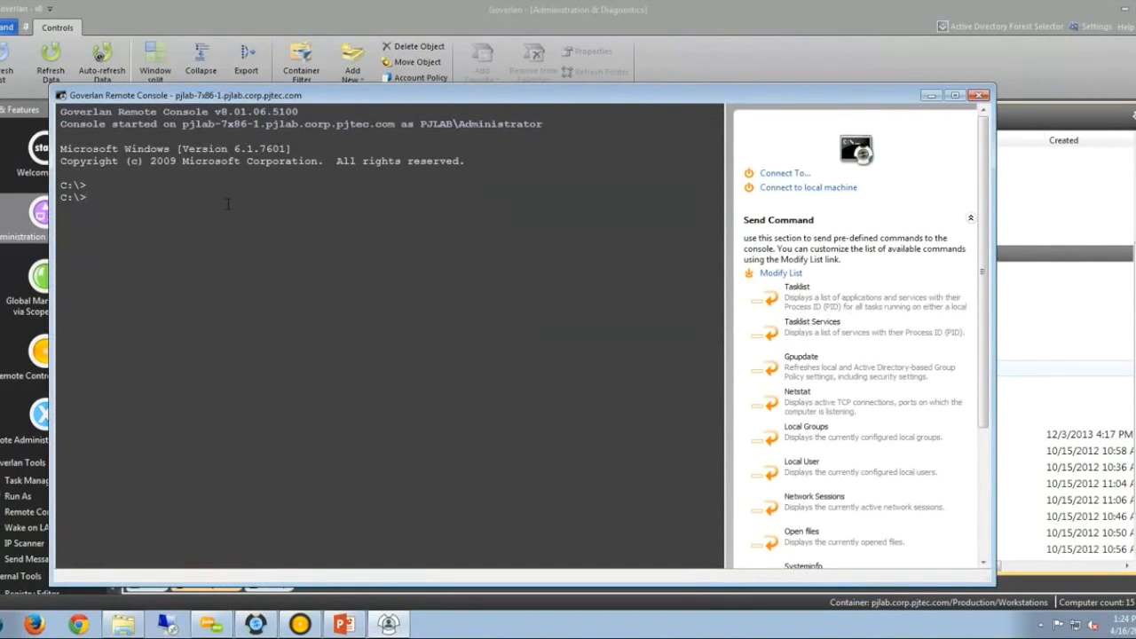
Start PowerShell remotely and run get-service after fixing the get-services typo, then close the session.
text(powershell)
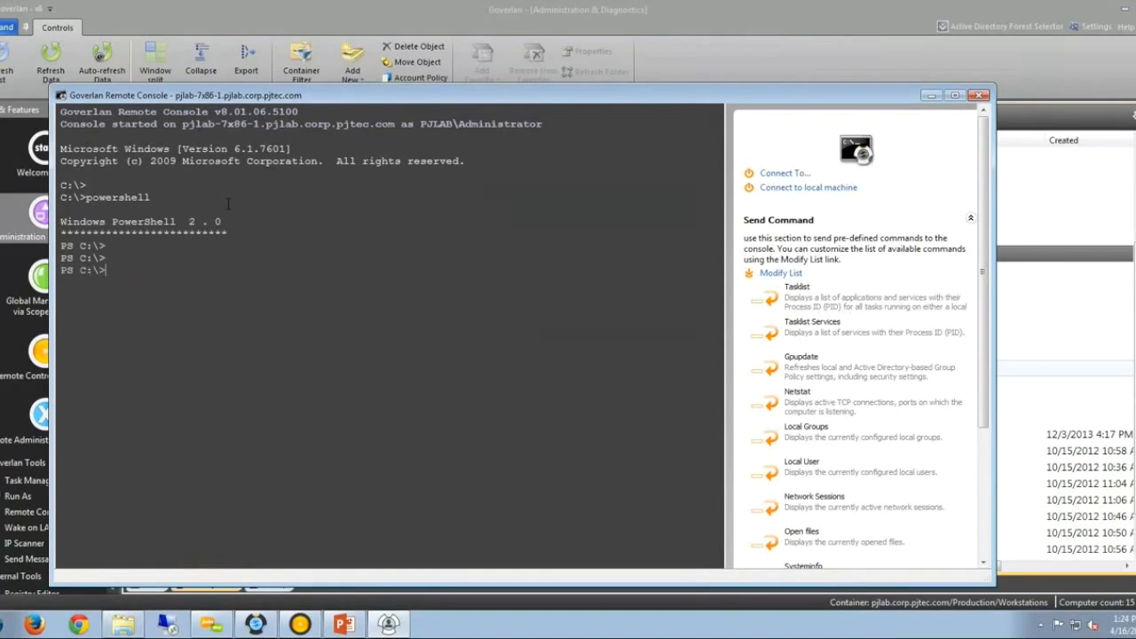
text(ge)
text(ices)
key(Return)
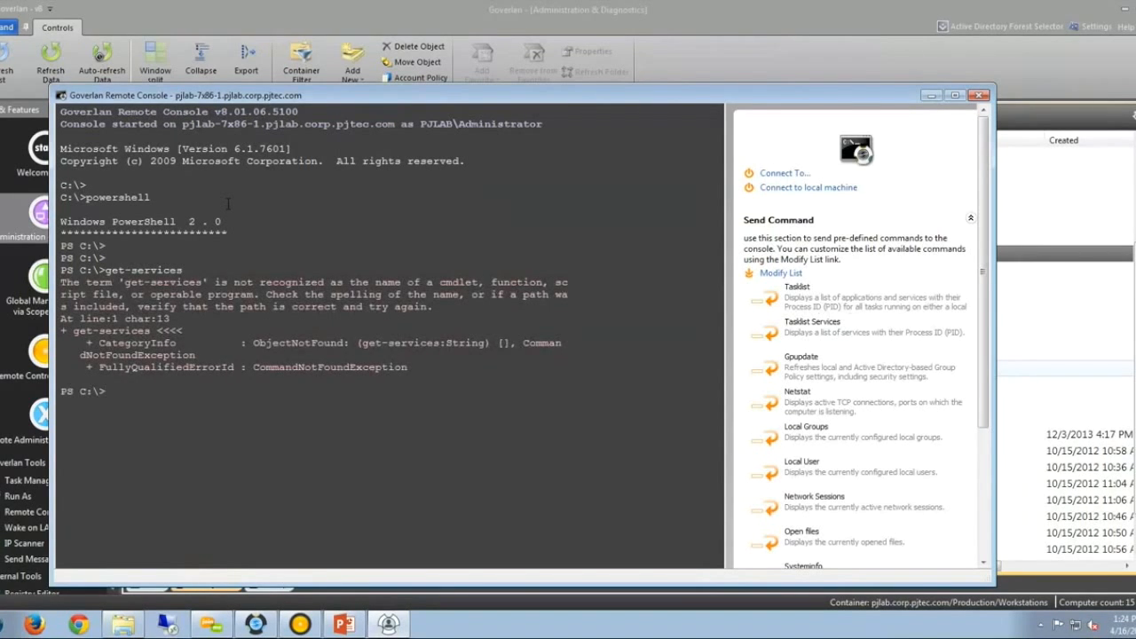
key(Up)
key(BackSpace)
key(Return)
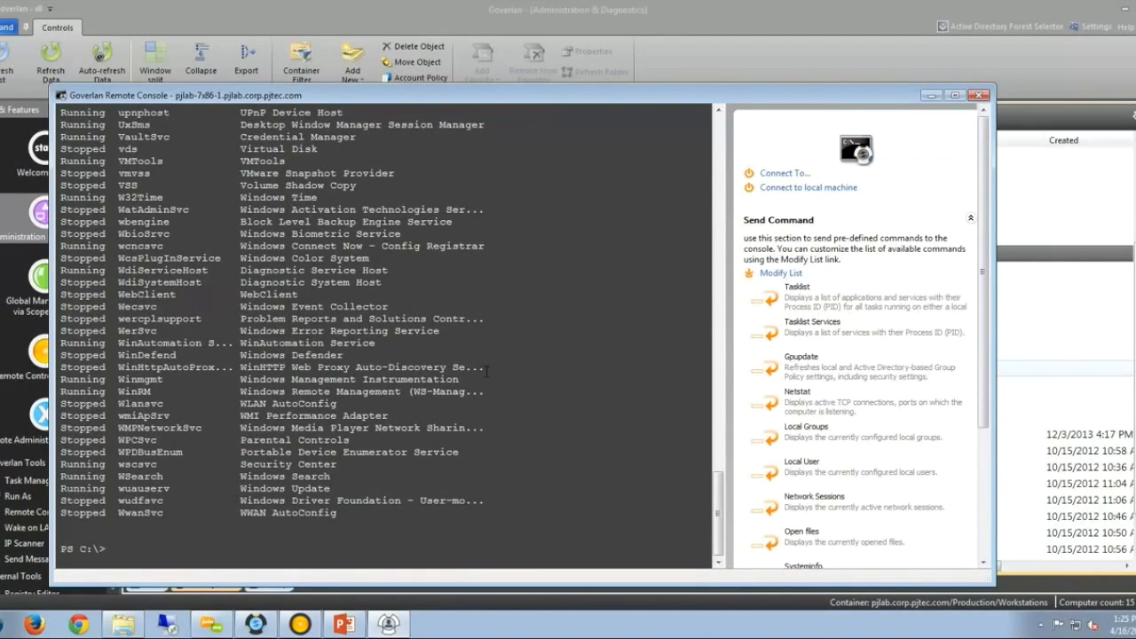
click(980, 96)
Confirm closing the remote console and collapse the batch scripts list.
click(580, 377)
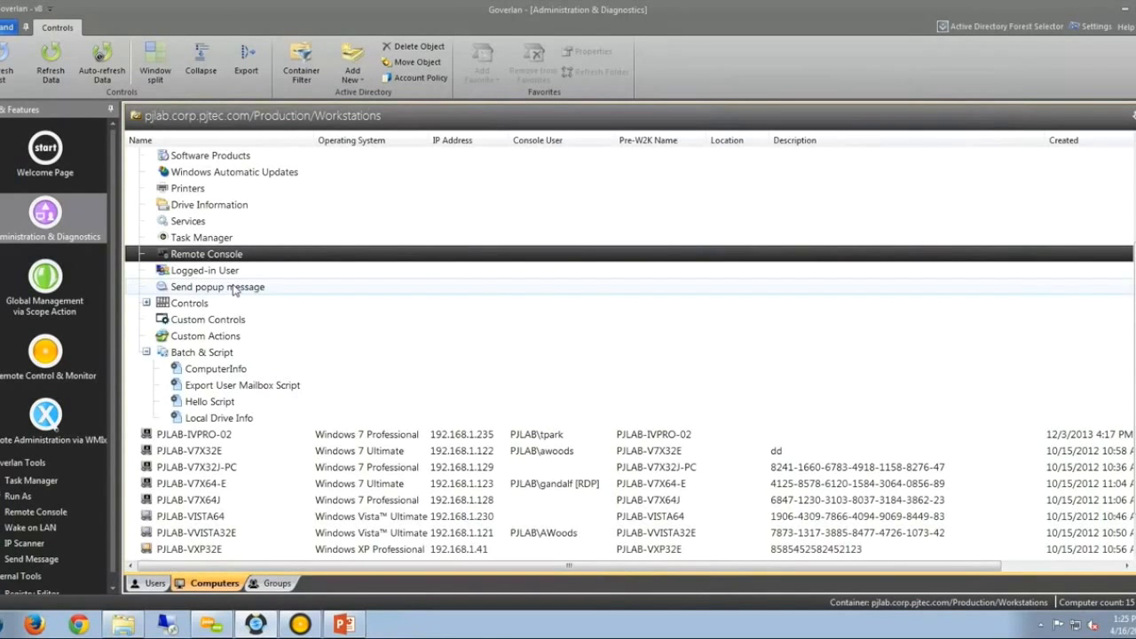
click(147, 352)
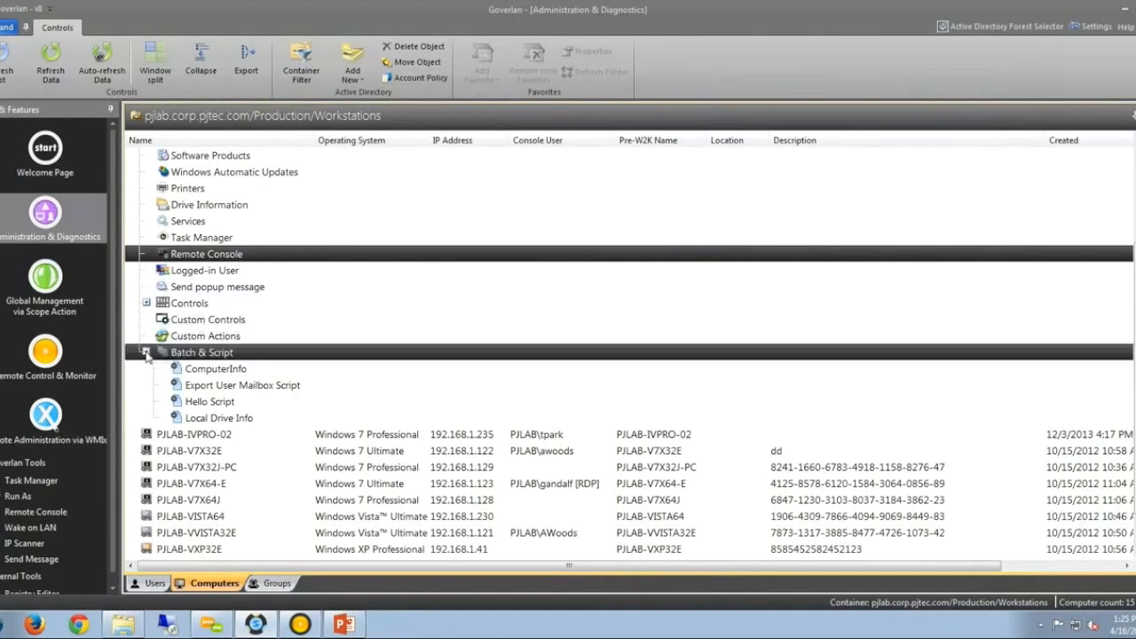
scroll(178, 391, up, 3)
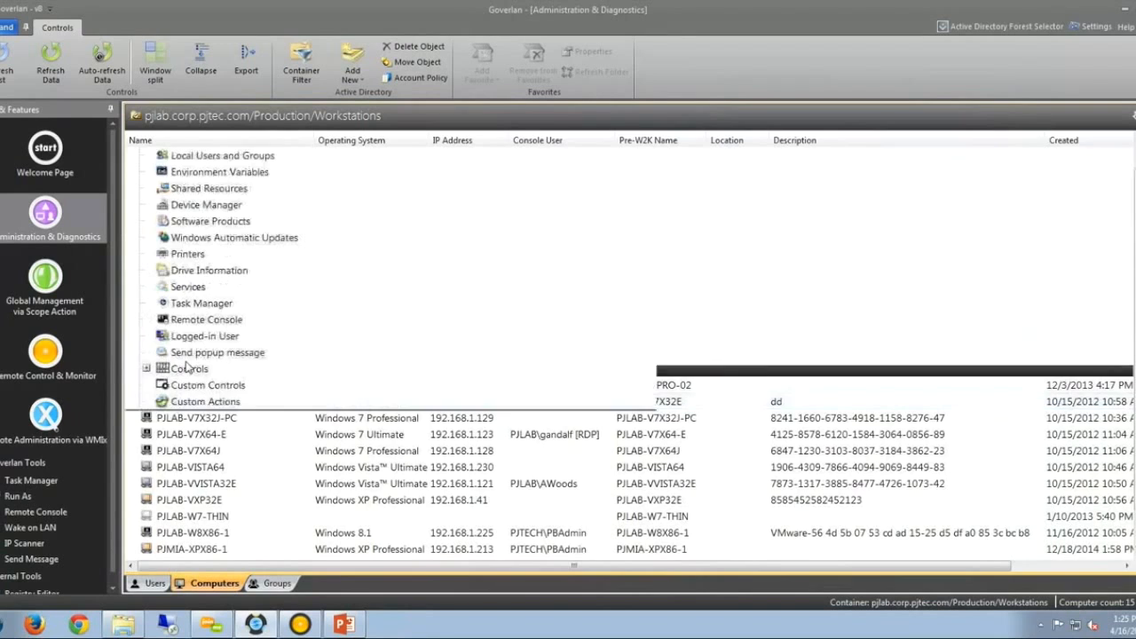
Search Active Directory for the user's logon name and focus on the found account.
click(1135, 147)
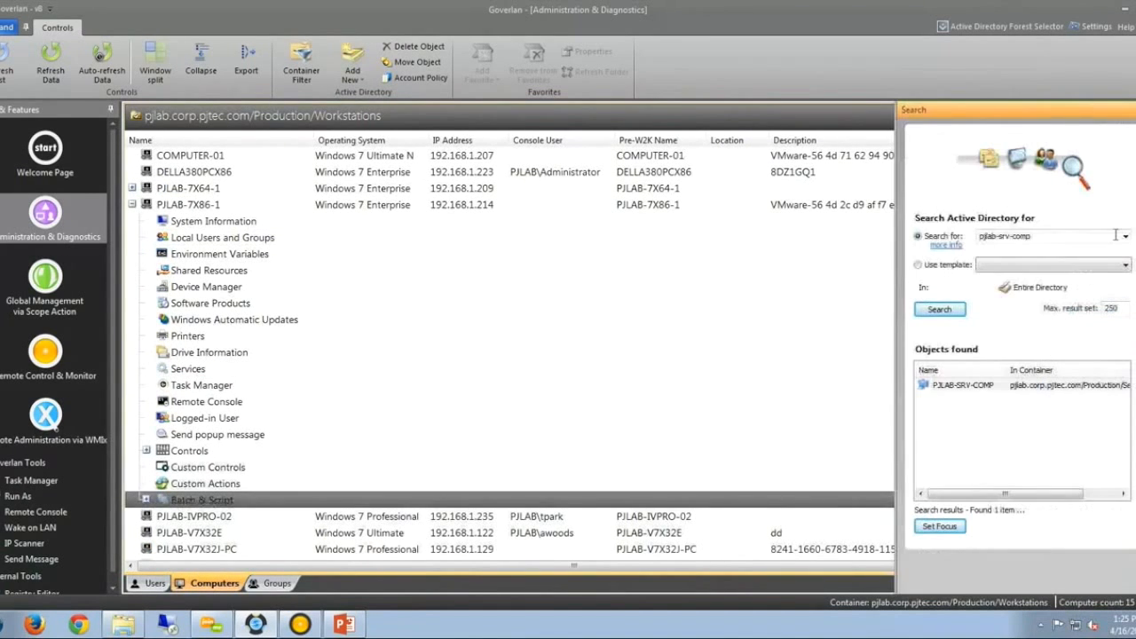
double_click(1045, 234)
text(aood)
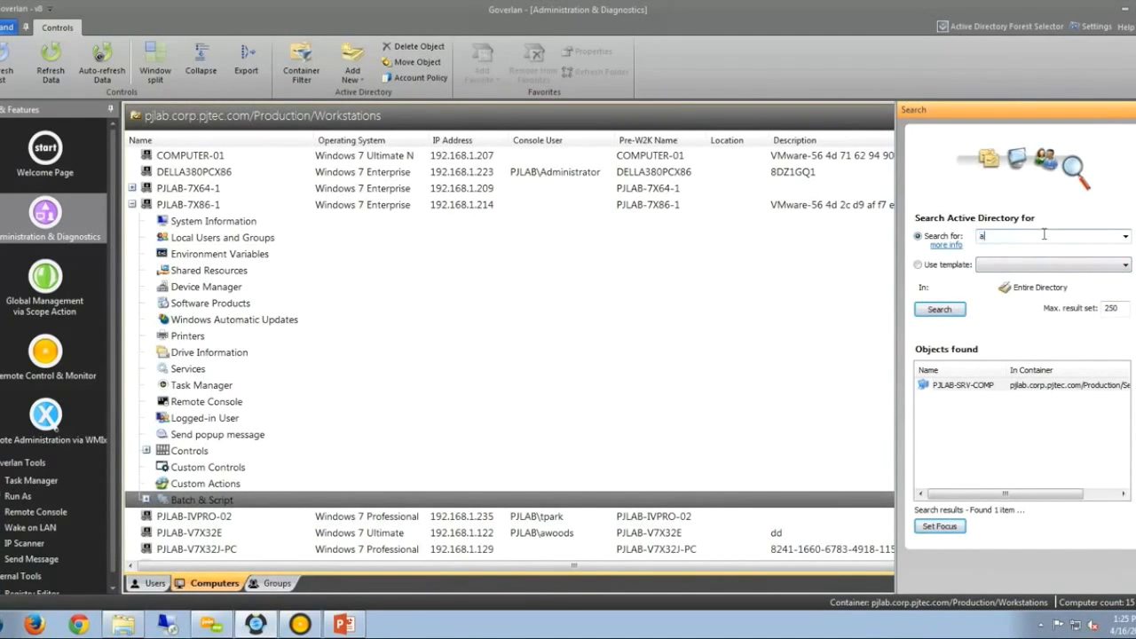
key(BackSpace)
key(BackSpace)
key(BackSpace)
text(woods)
key(Return)
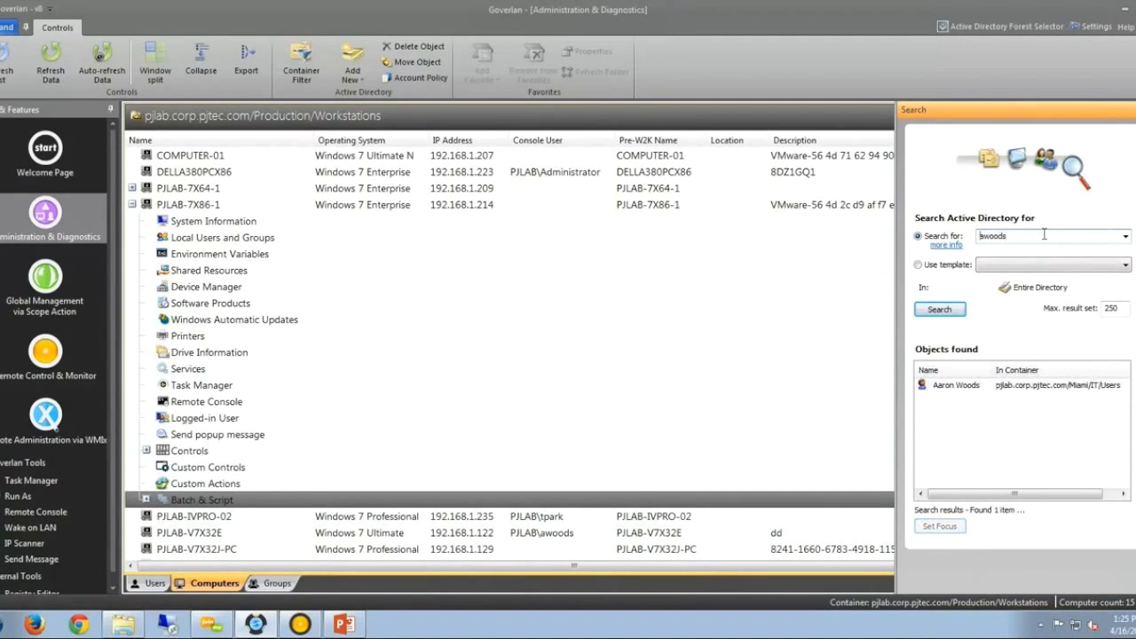
click(982, 387)
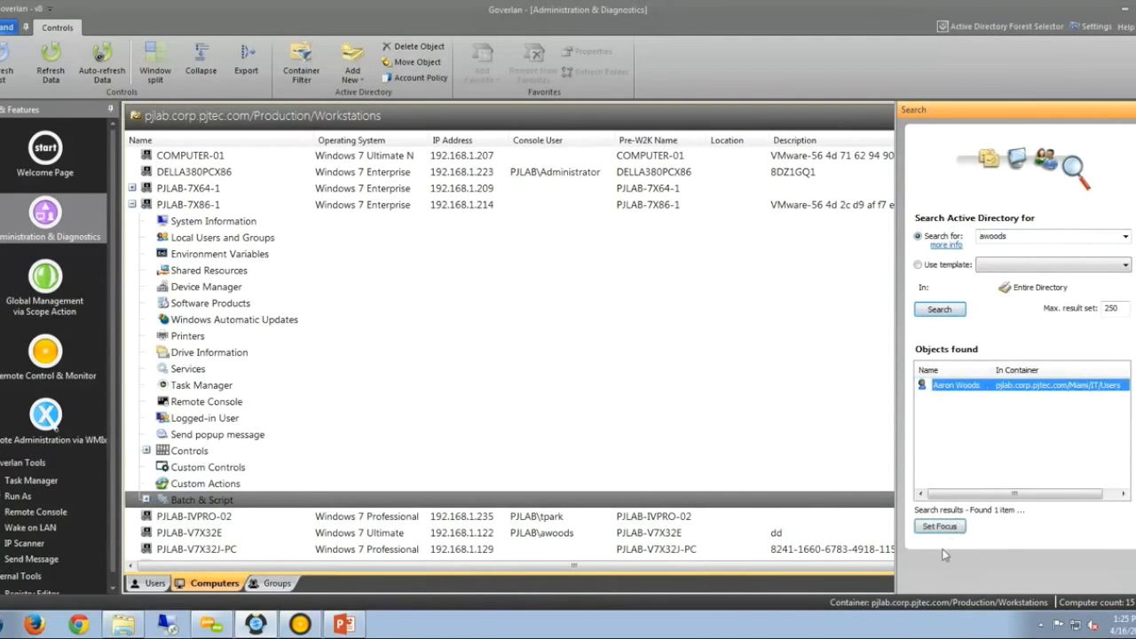
click(958, 528)
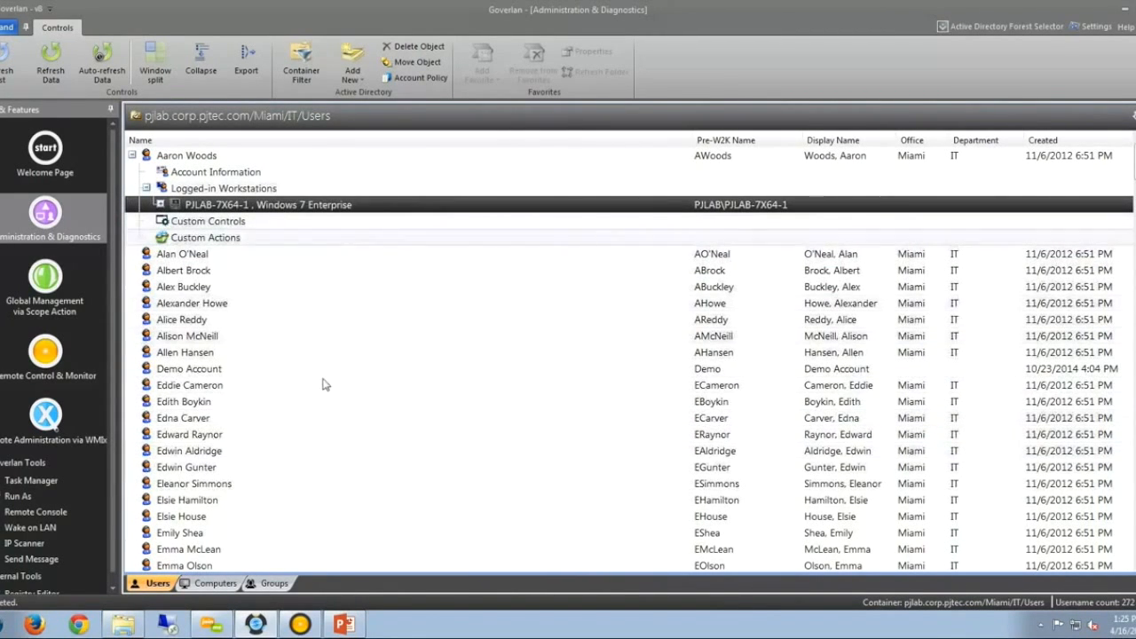
View the user's PJLAB-7X64-1 desktop via remote control, then restore the window beside the list.
click(302, 624)
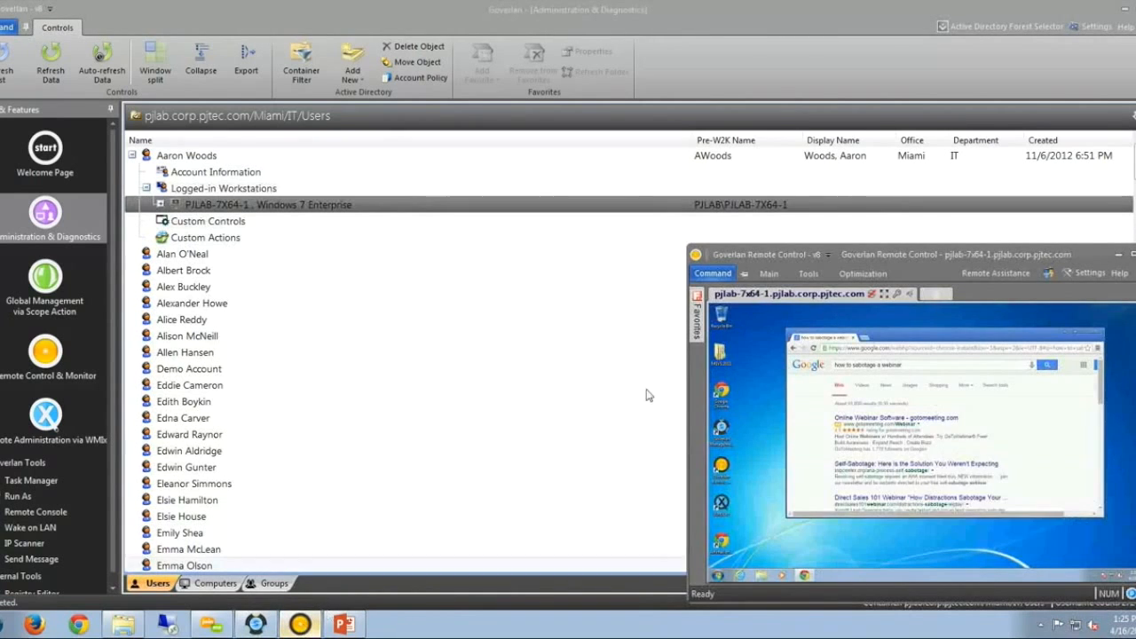
double_click(842, 260)
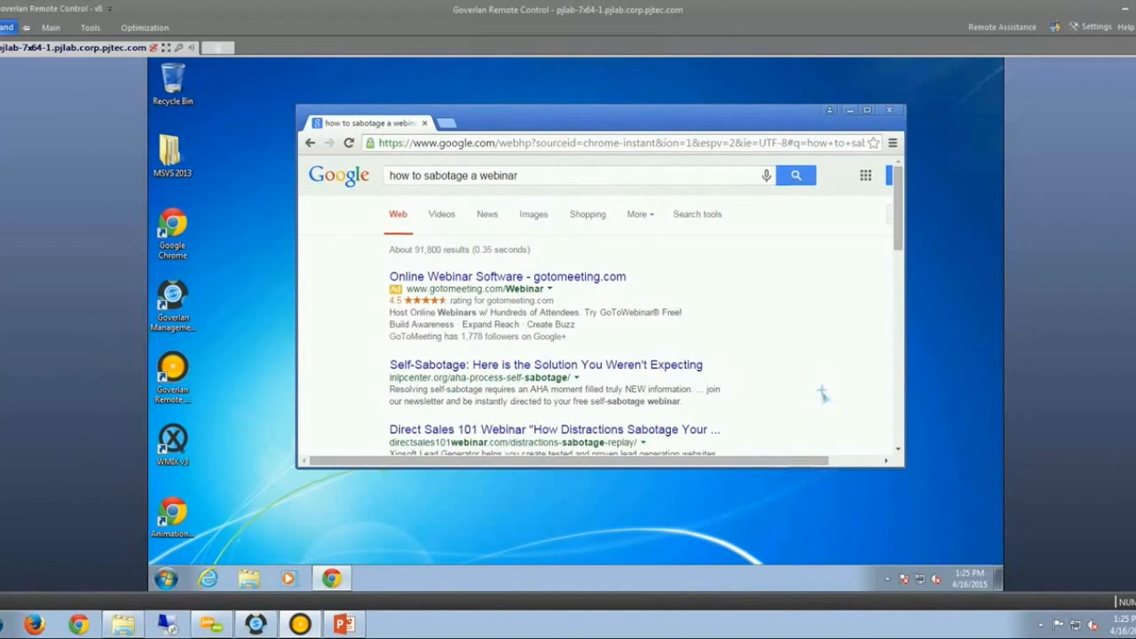
double_click(861, 11)
mouse_move(877, 255)
mouse_down()
mouse_move(865, 255)
mouse_move(875, 261)
mouse_up()
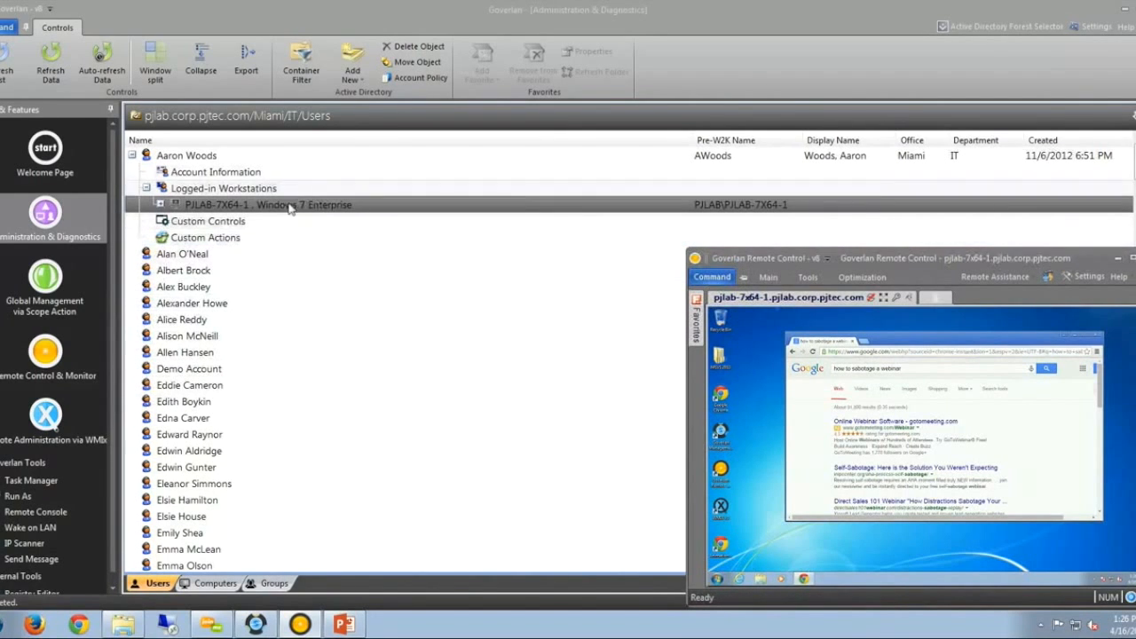
click(50, 287)
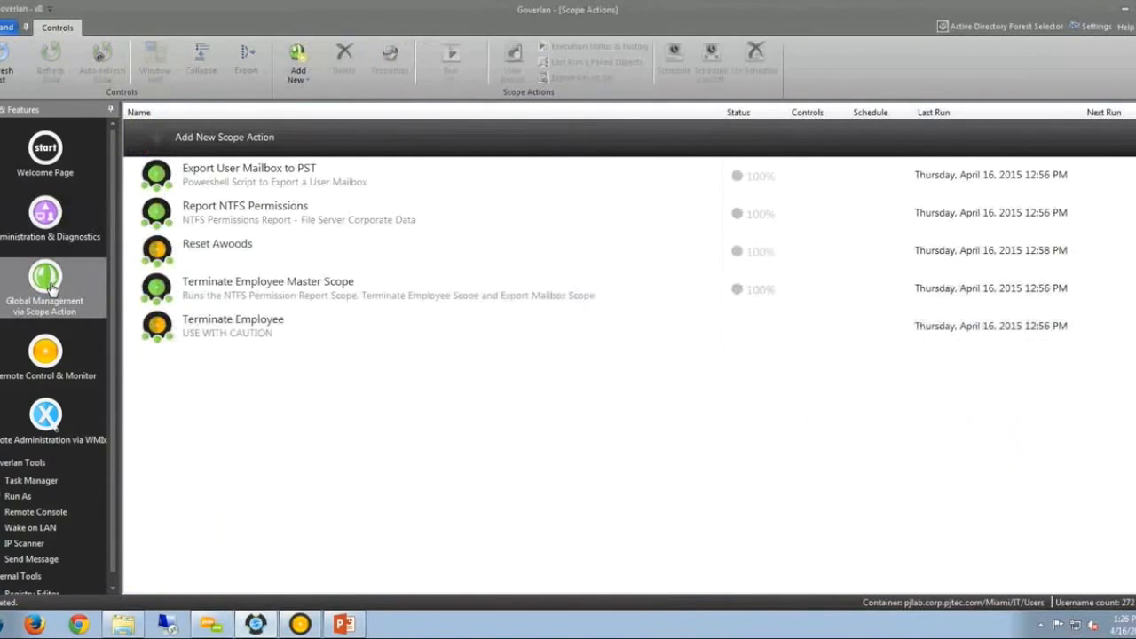
Inspect the existing scope actions like Terminate Employee Master Scope, then add a new one.
click(286, 222)
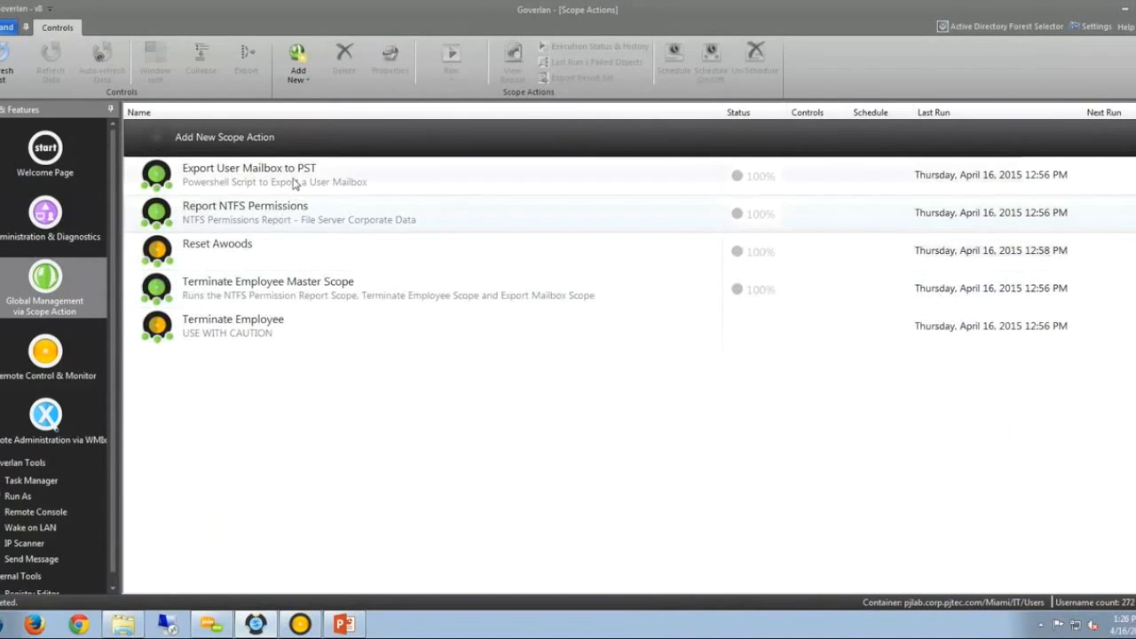
click(297, 175)
click(300, 221)
click(280, 296)
click(270, 326)
click(280, 296)
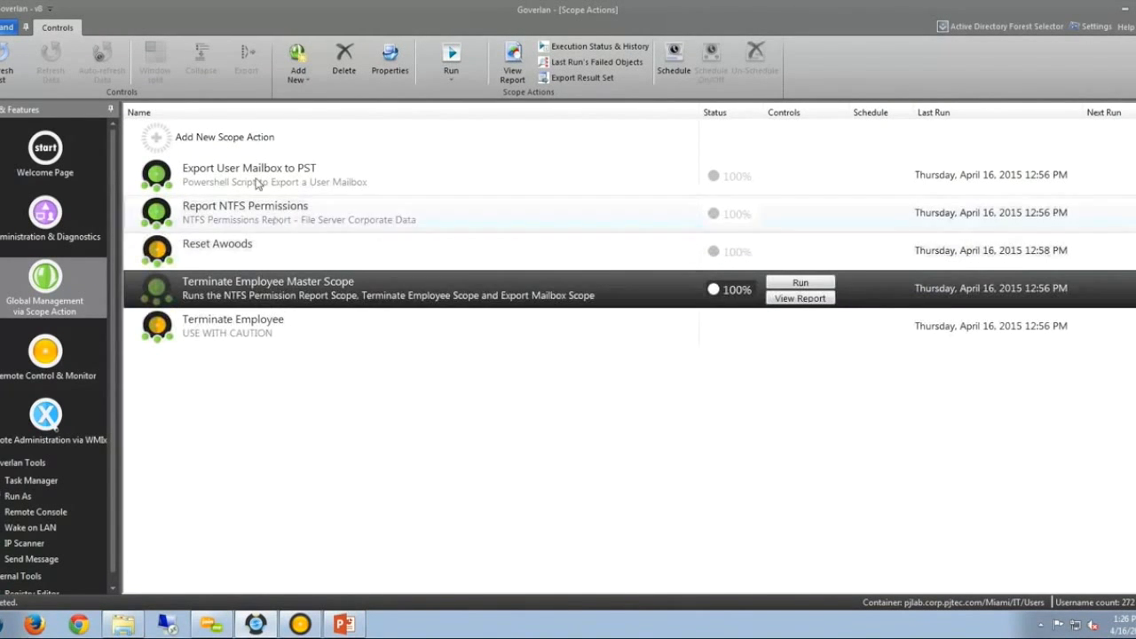
click(292, 223)
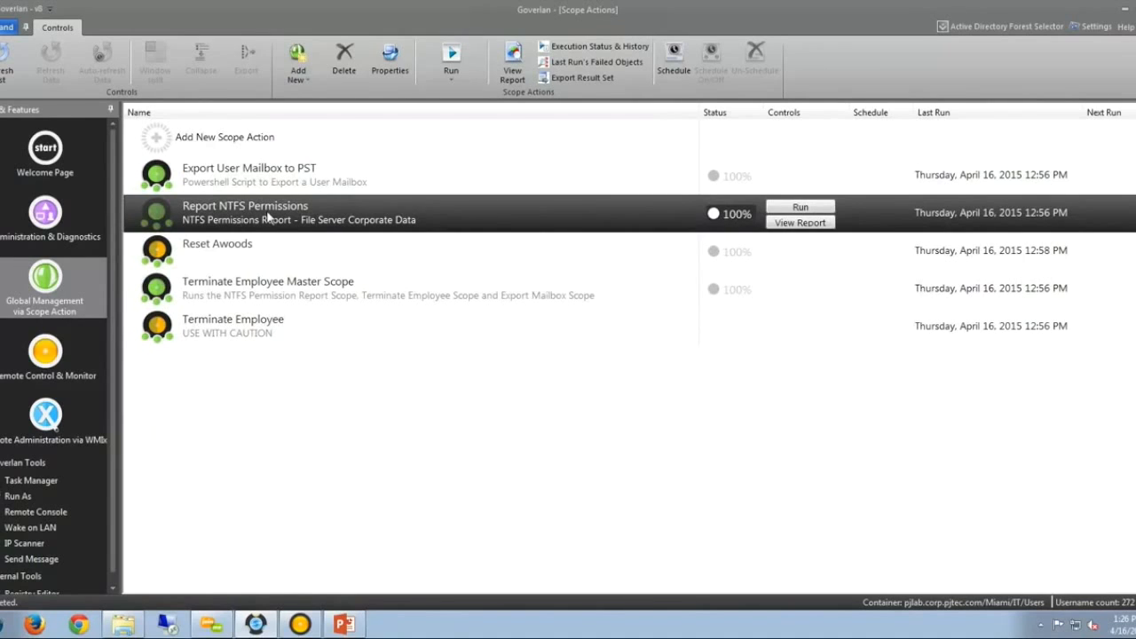
click(224, 136)
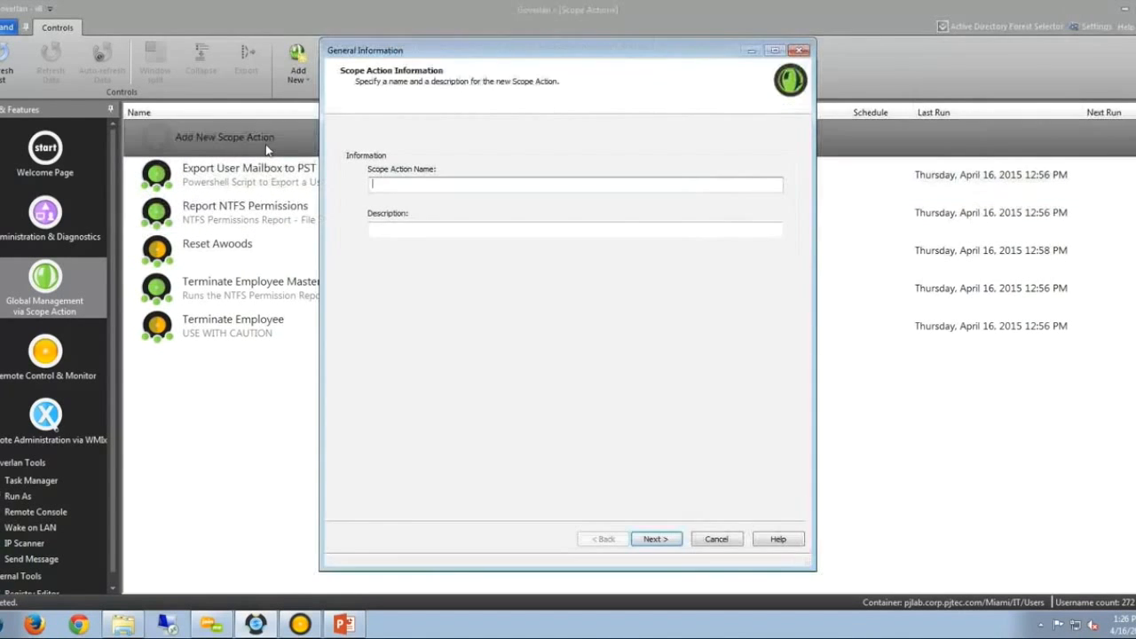
Name the scope action New NTFS Permissions and start a new scope module.
text(New NTFS Permissions)
click(657, 540)
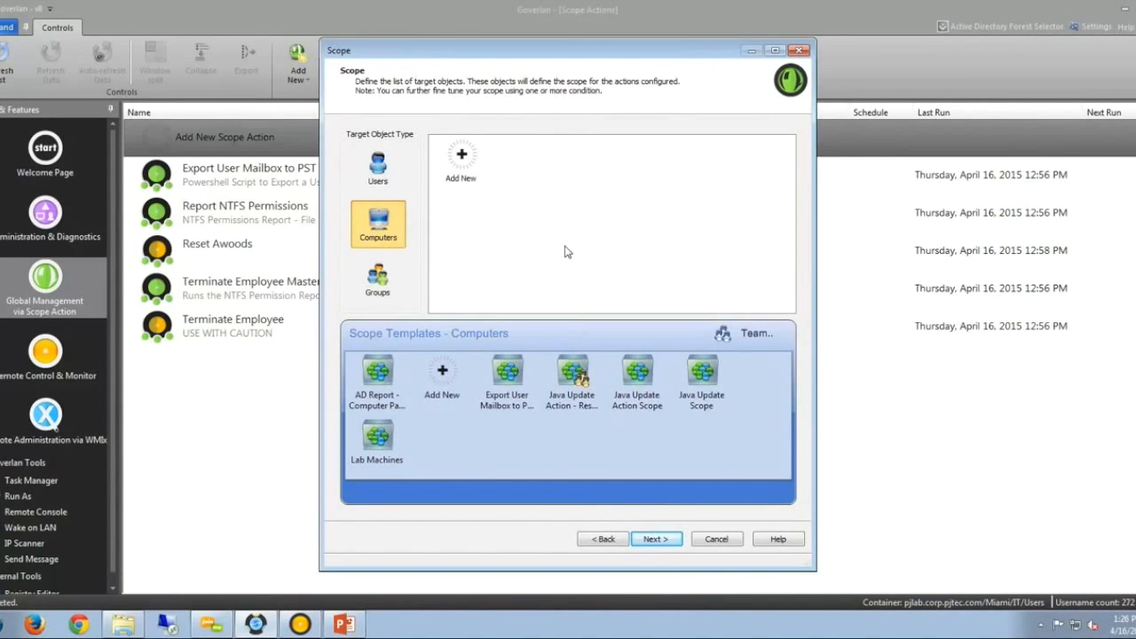
click(468, 162)
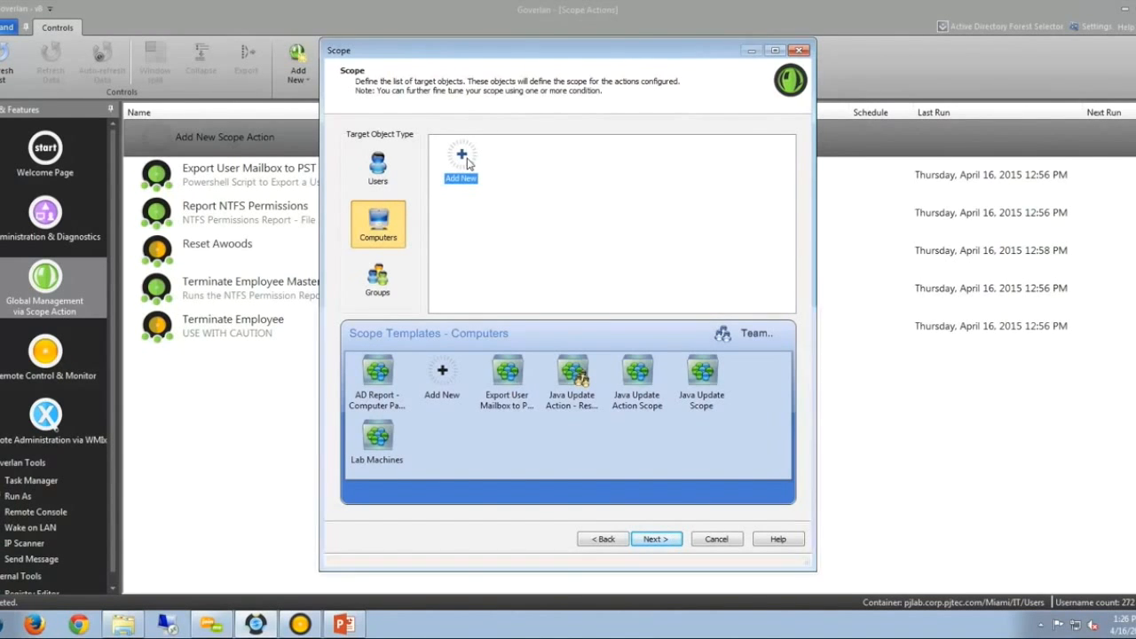
double_click(468, 162)
Target the scope at the individual computer pjlab-srv-ad1 and proceed to the Actions step.
click(736, 257)
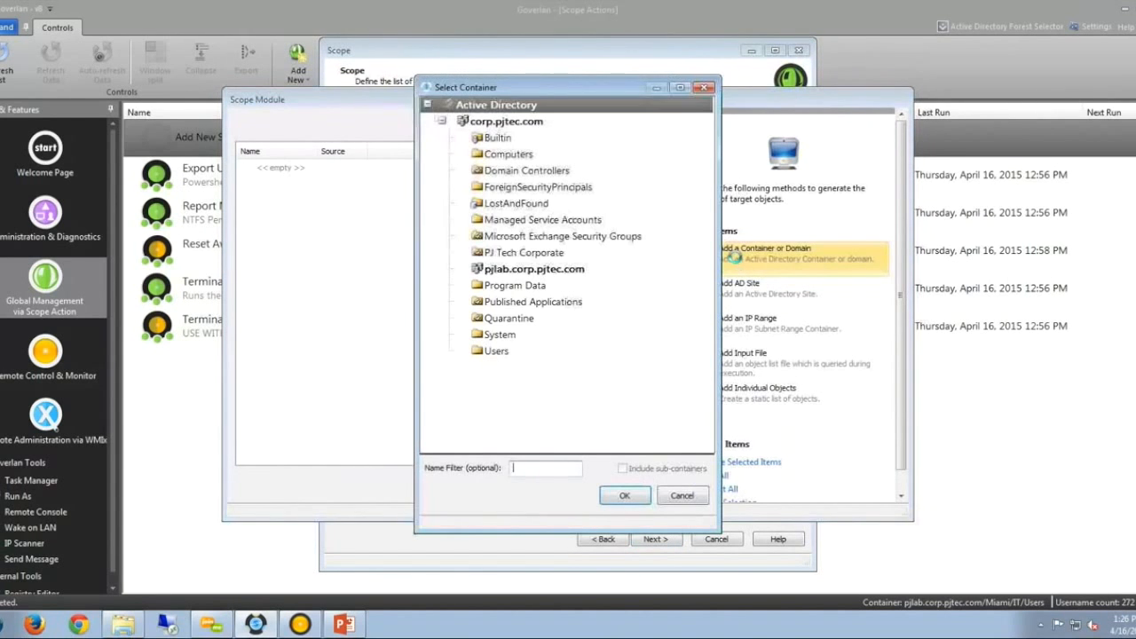
click(682, 495)
click(752, 400)
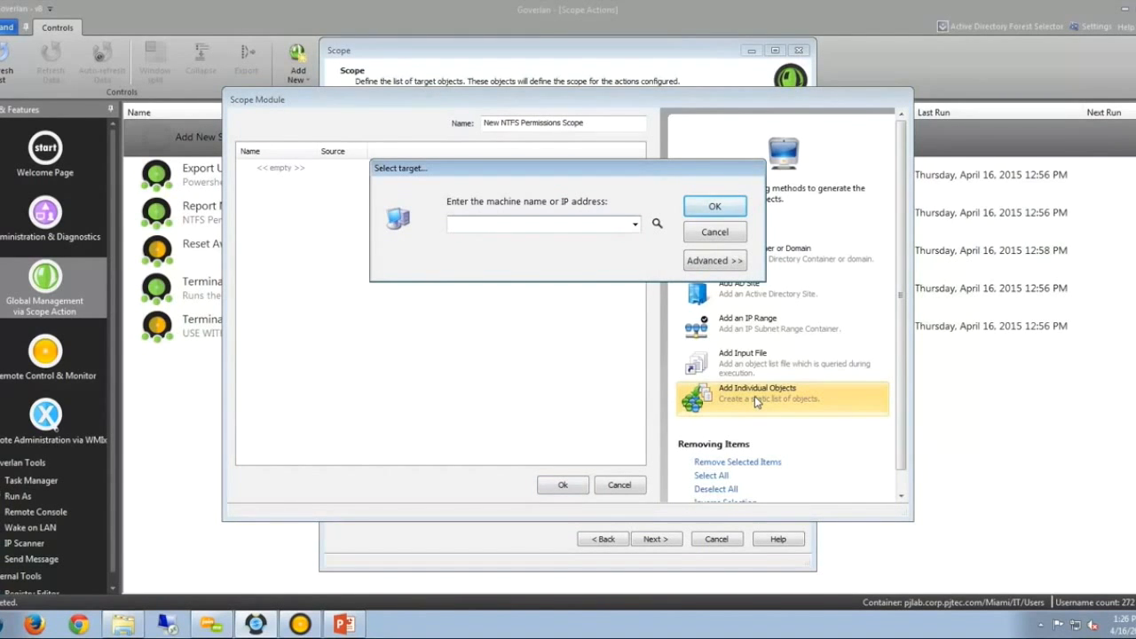
text(pjlab-srv-ad1)
click(718, 207)
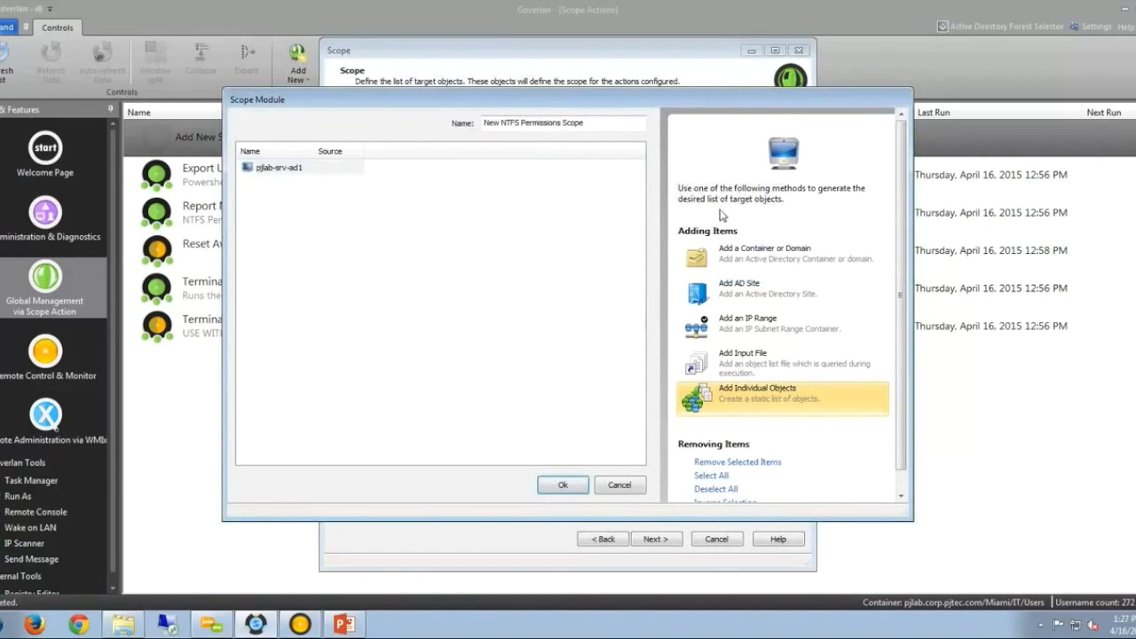
click(563, 485)
click(661, 539)
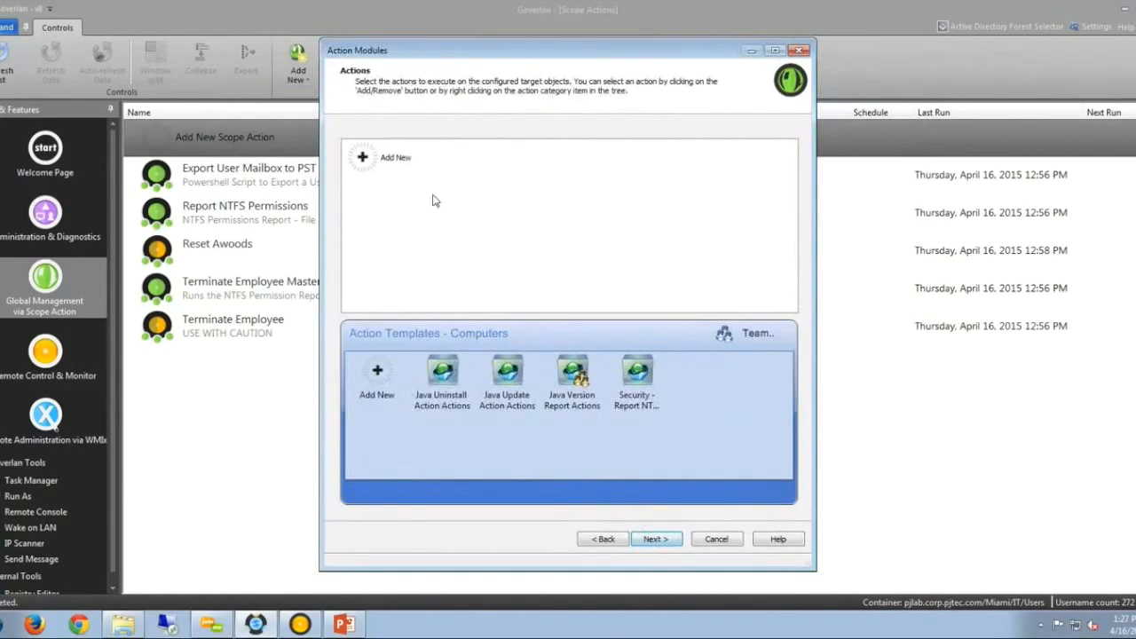
Create a new NTFS permissions action module and open its File System Permissions accessible directories manager.
click(391, 159)
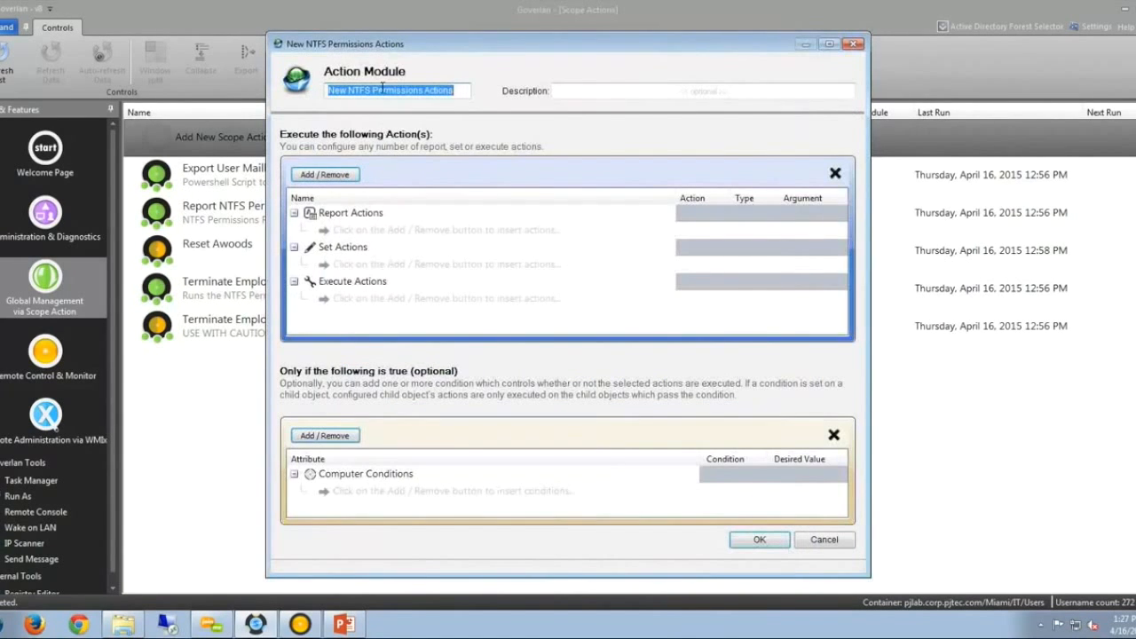
drag(400, 49, 402, 44)
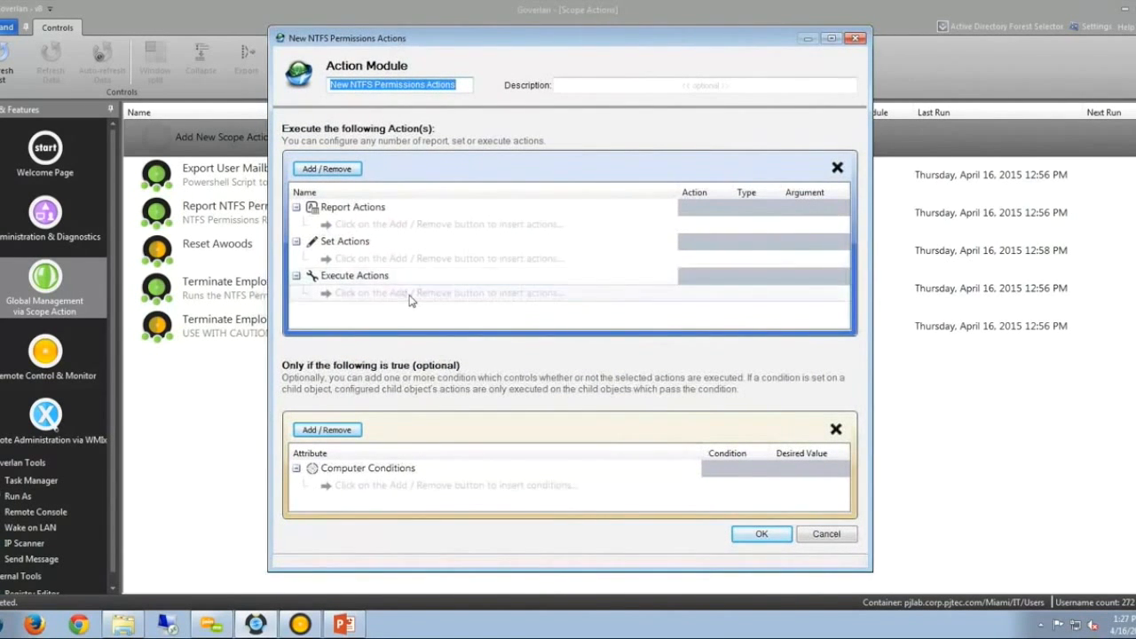
click(329, 170)
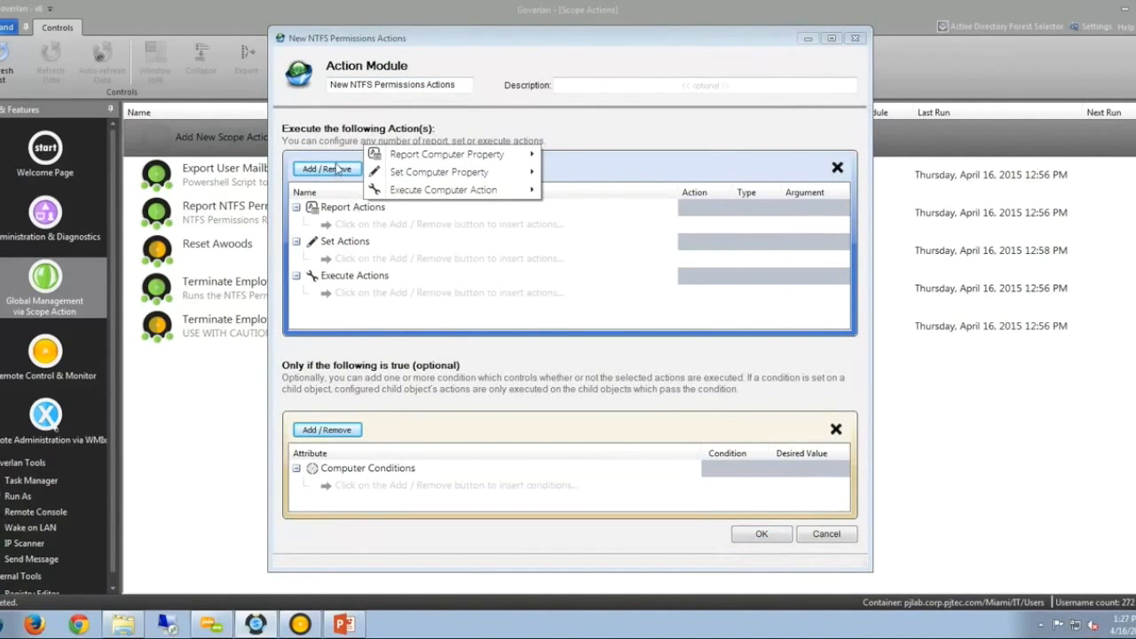
mouse_move(486, 192)
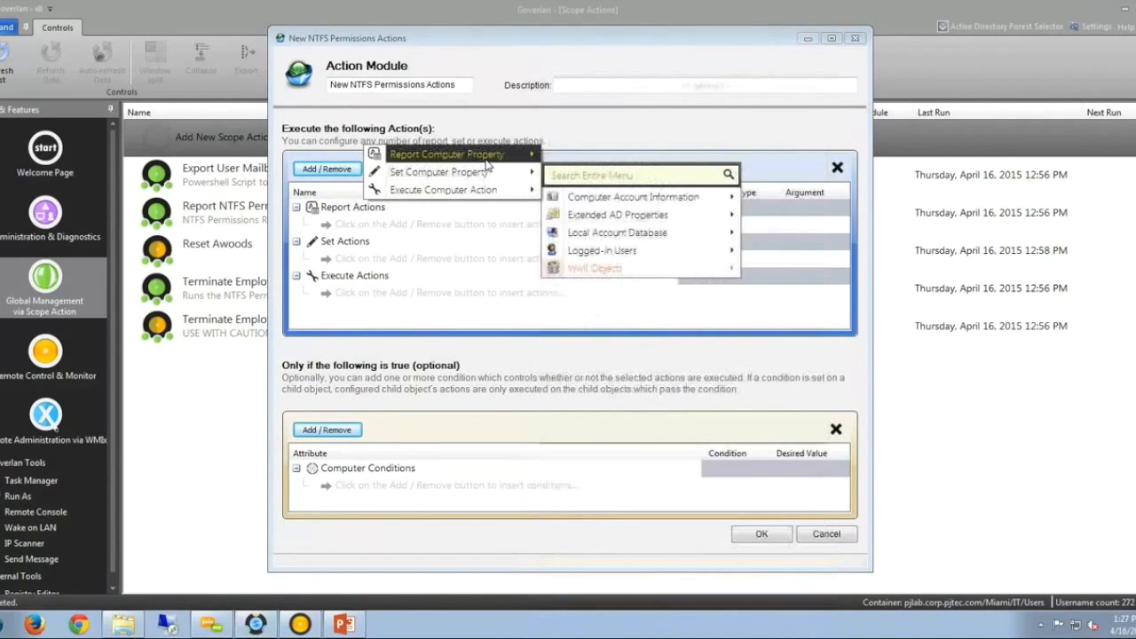
mouse_move(487, 161)
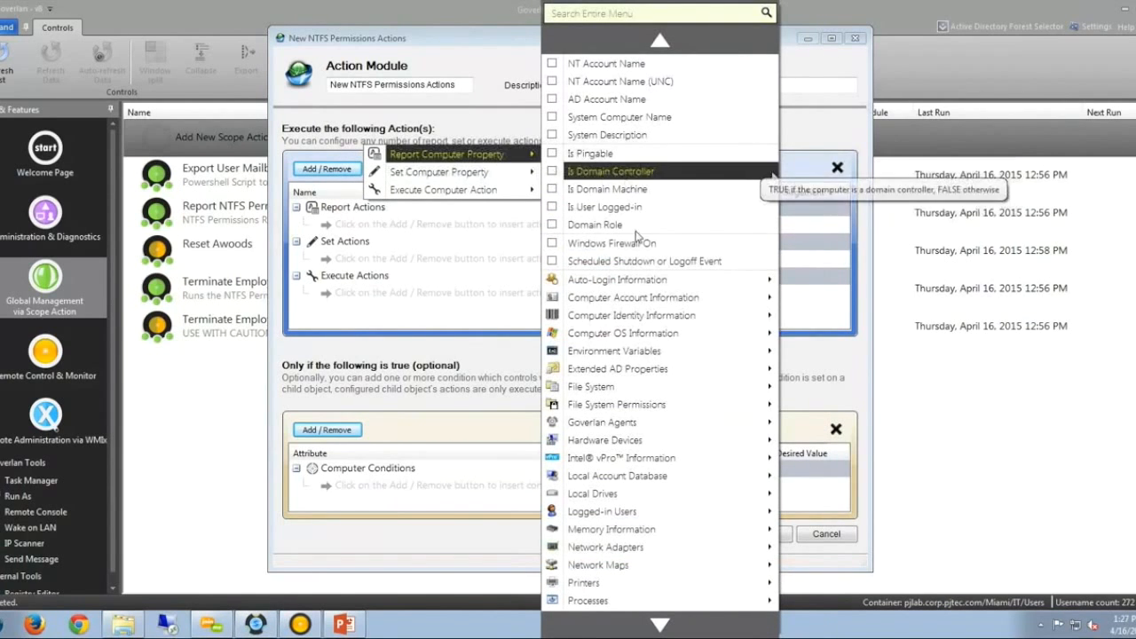
mouse_move(641, 413)
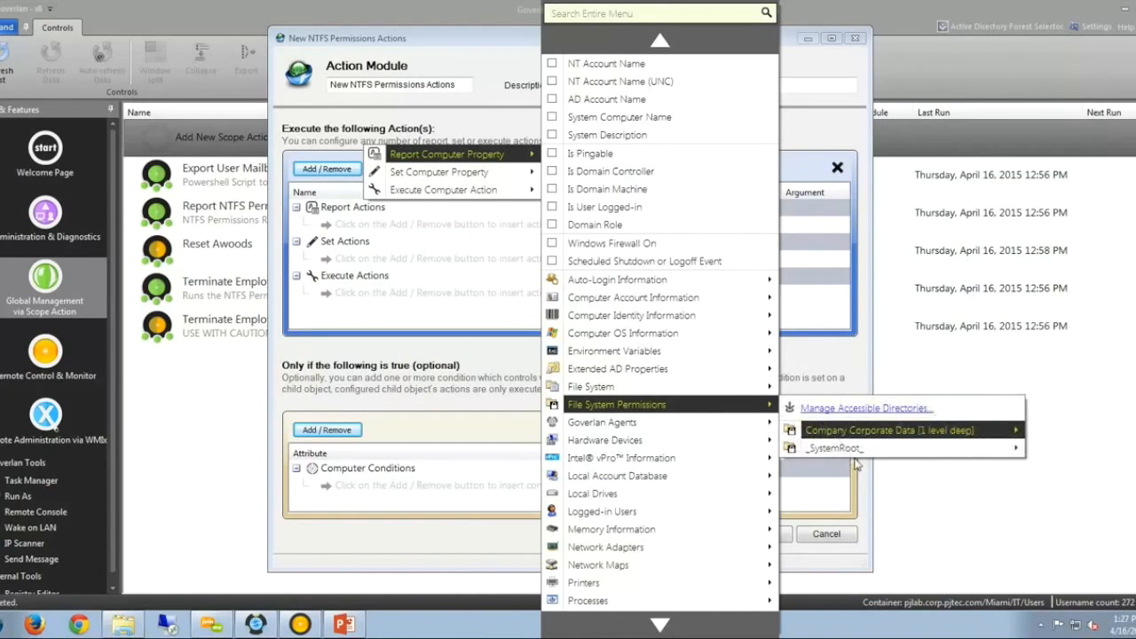
mouse_move(881, 432)
click(888, 410)
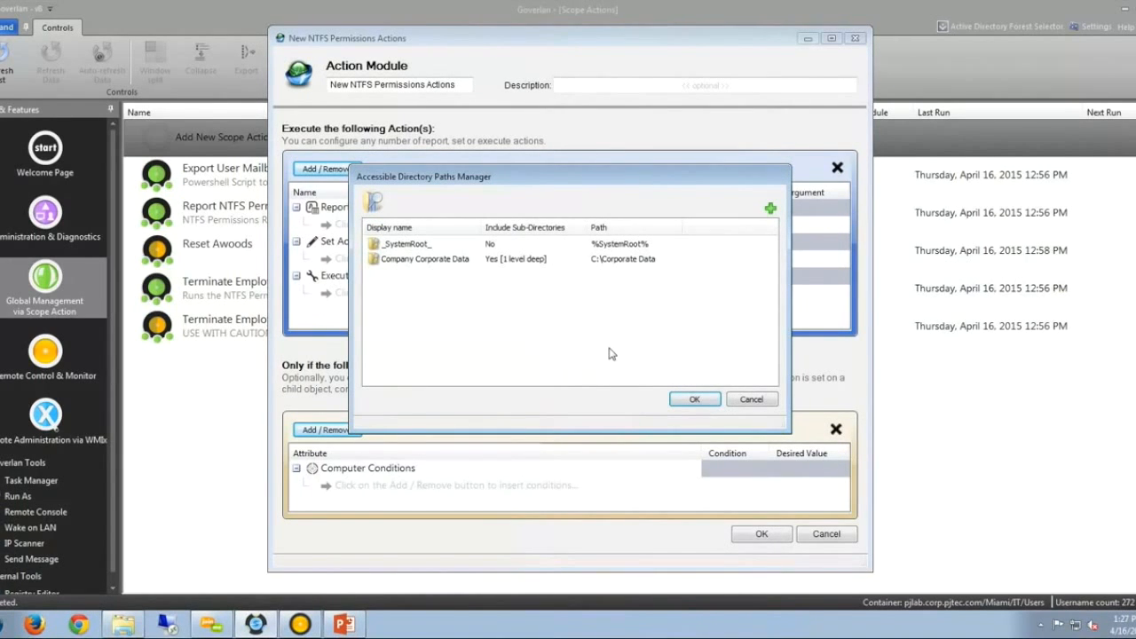
Add a new accessible directory path entry for C:\Corporate Data\*\personal_files.
click(770, 210)
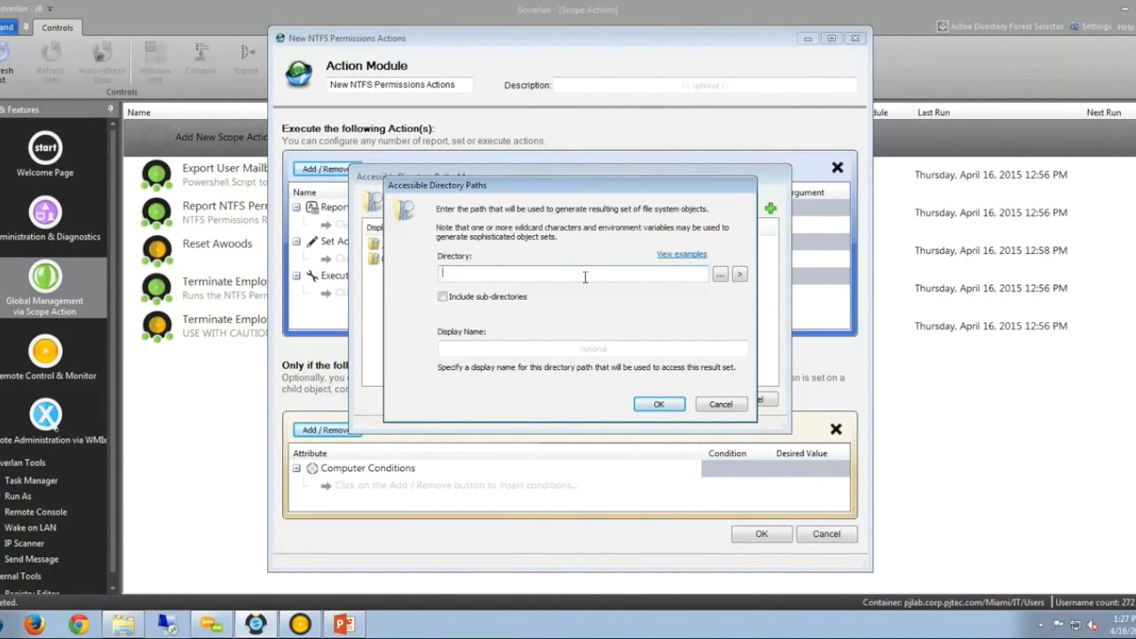
text(C:\)
text(COM)
key(BackSpace)
key(BackSpace)
text(orporate Data)
text(\*\personal)
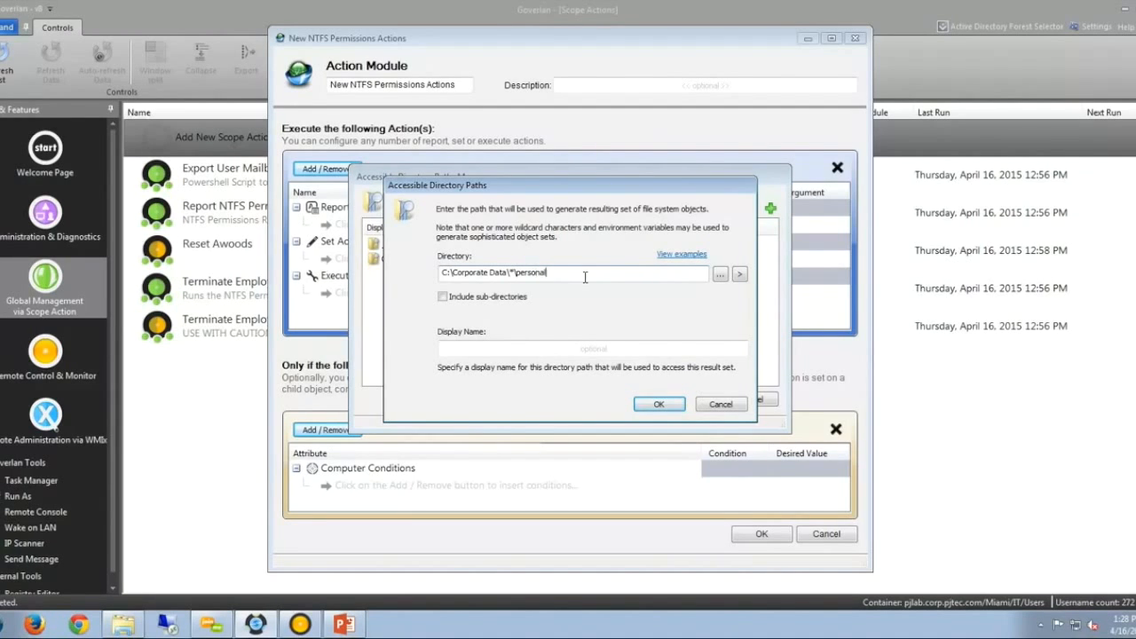
text(_files)
Check the path examples, then include sub-directories of the personal_files path at 1 level deep.
click(669, 257)
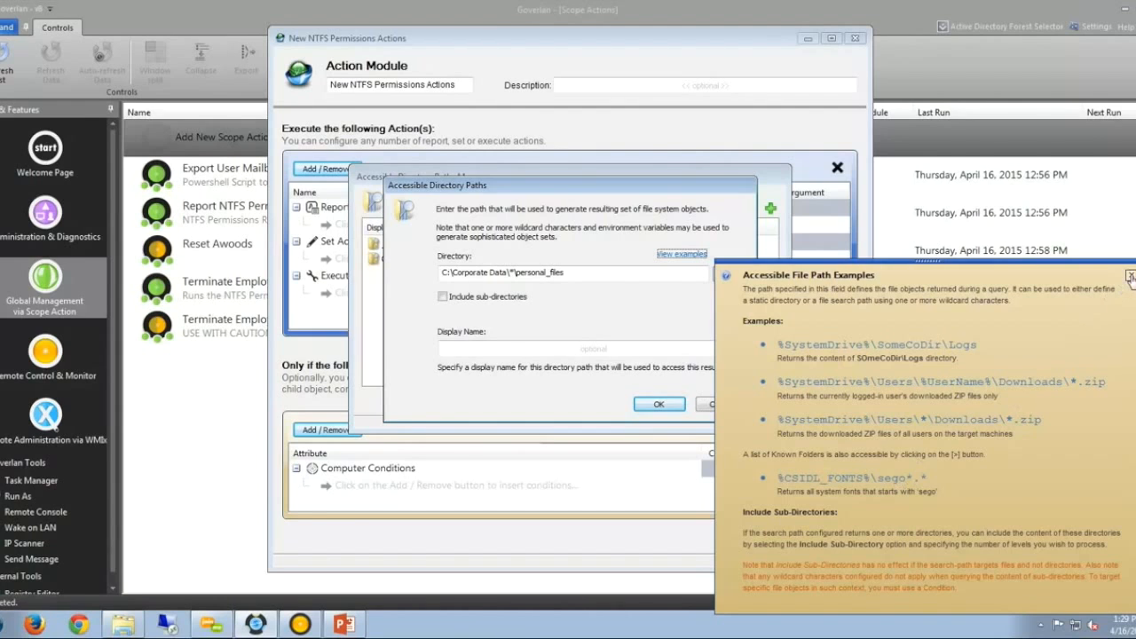
click(1131, 277)
drag(565, 274, 508, 273)
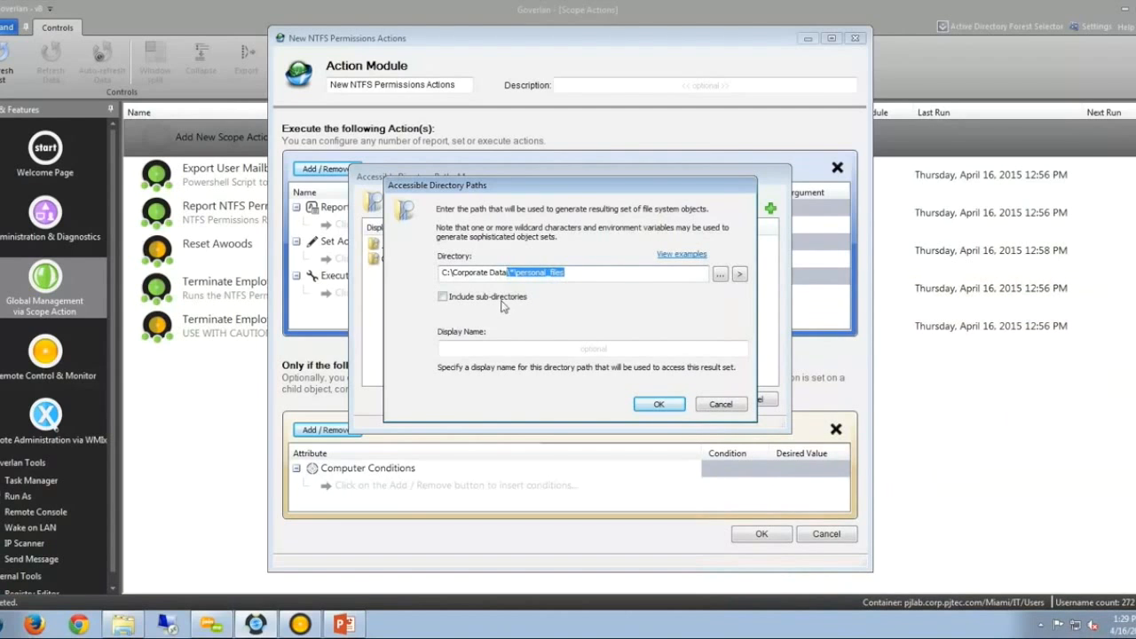
click(502, 299)
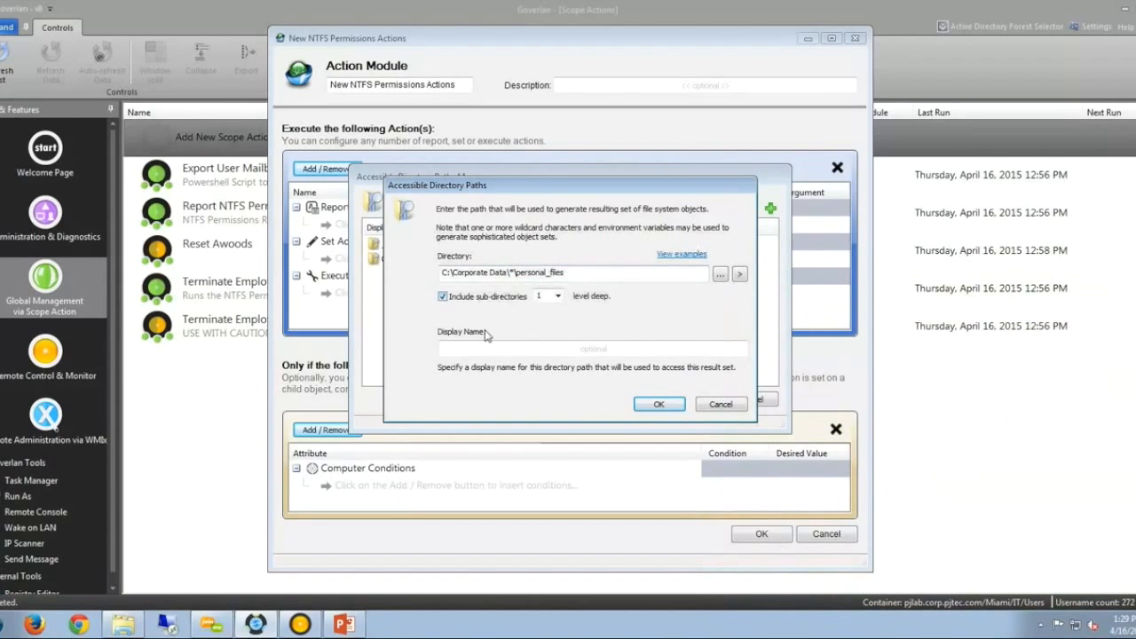
click(559, 297)
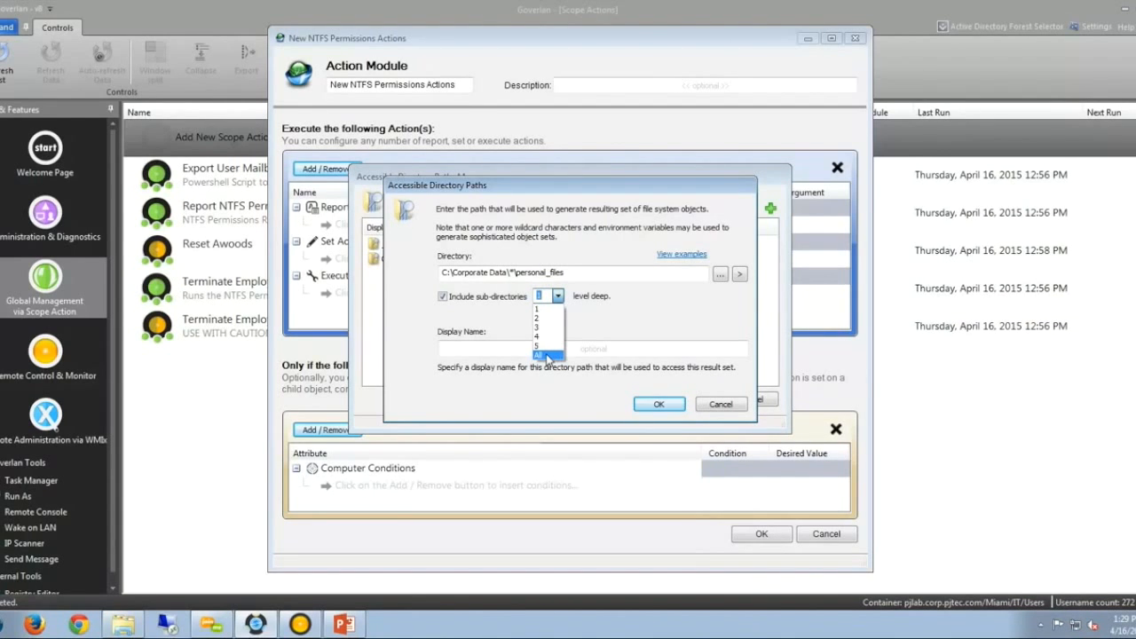
click(511, 348)
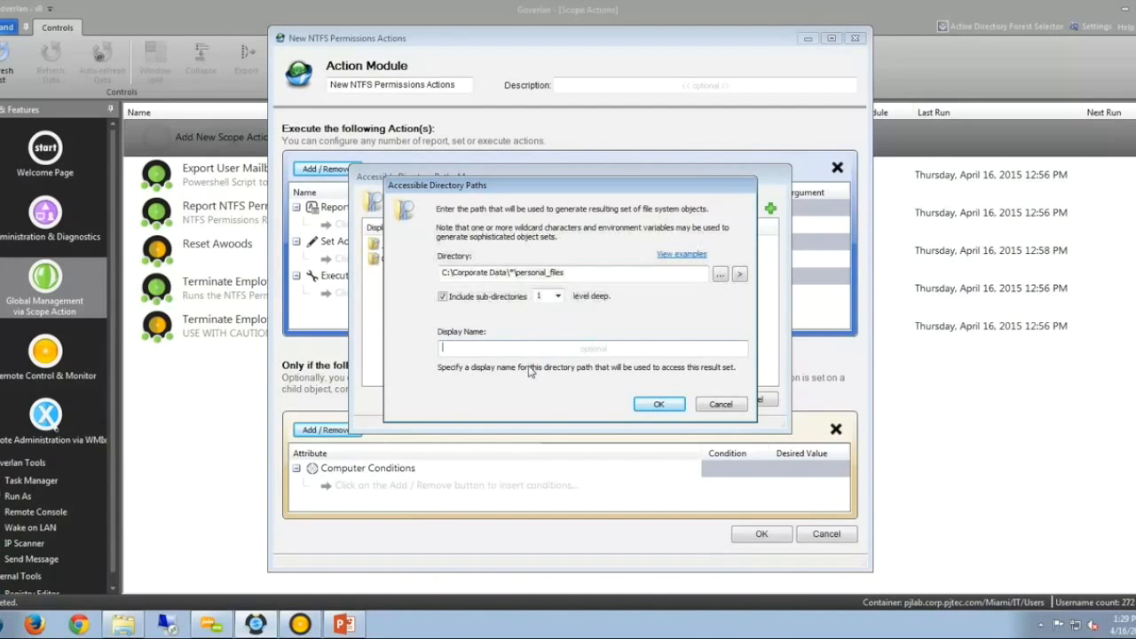
Cancel the personal_files path, reconfirm Company Corporate Data unchanged, and close the paths manager.
click(738, 406)
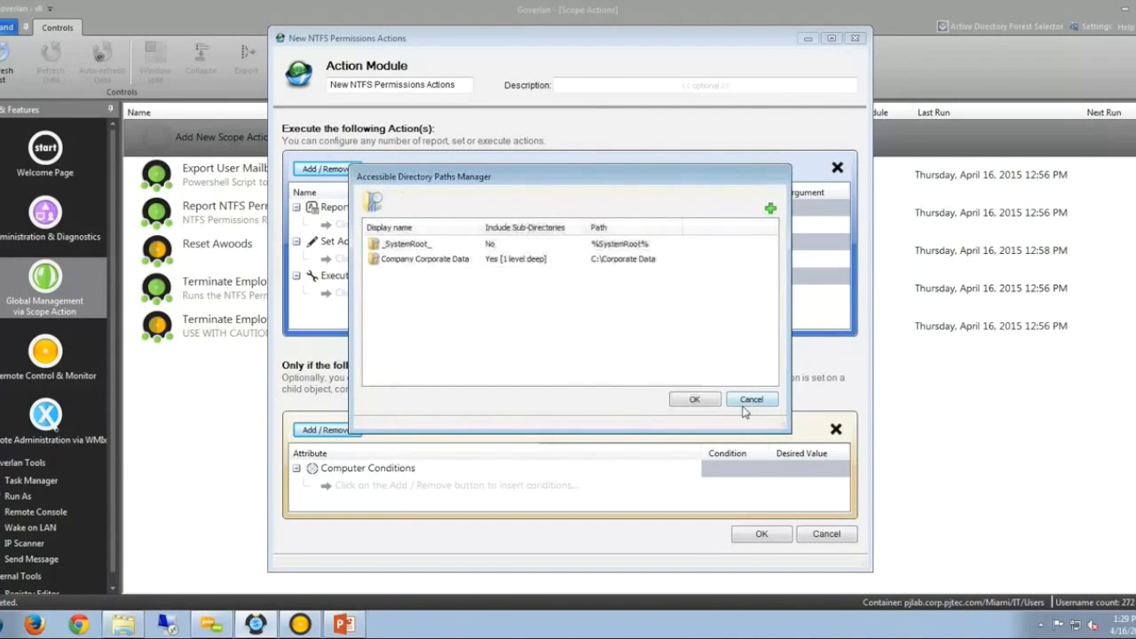
double_click(476, 260)
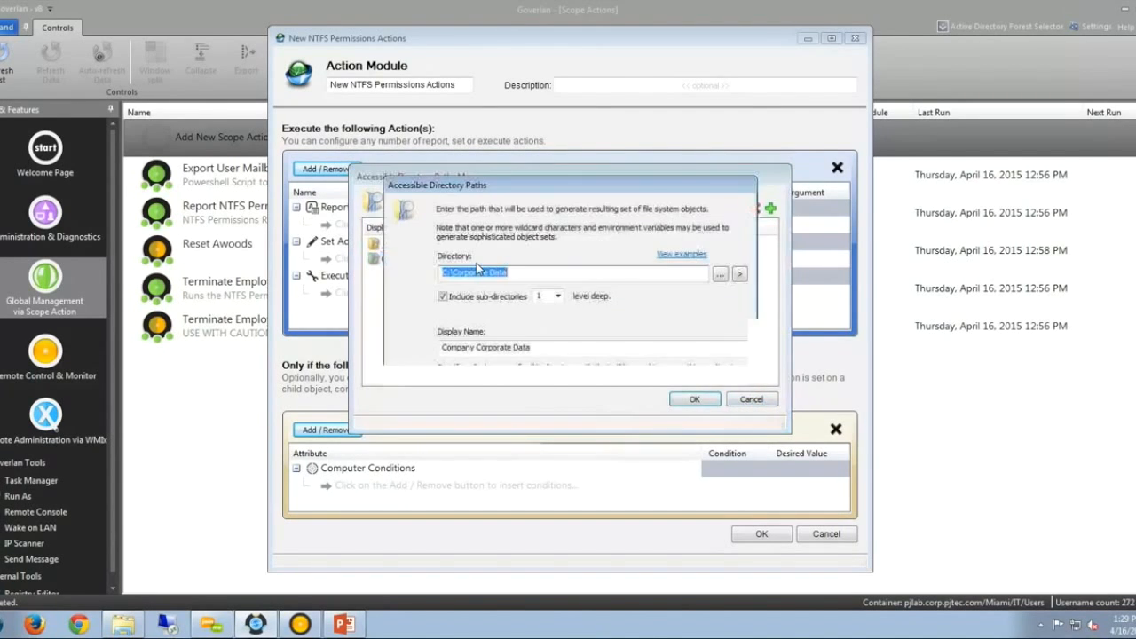
click(517, 274)
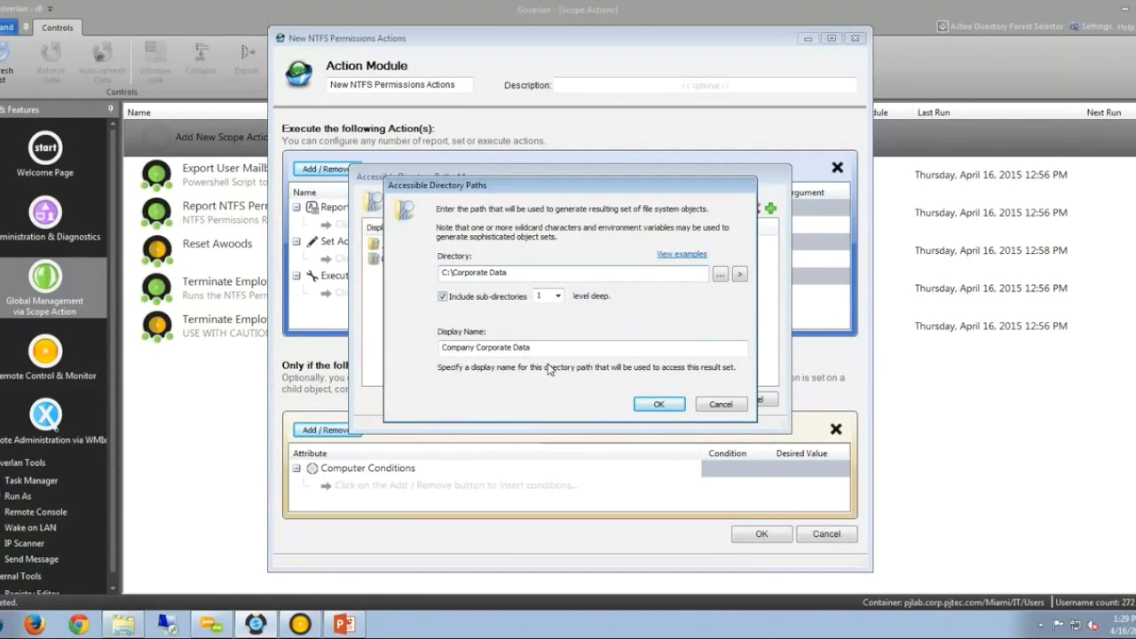
key(Return)
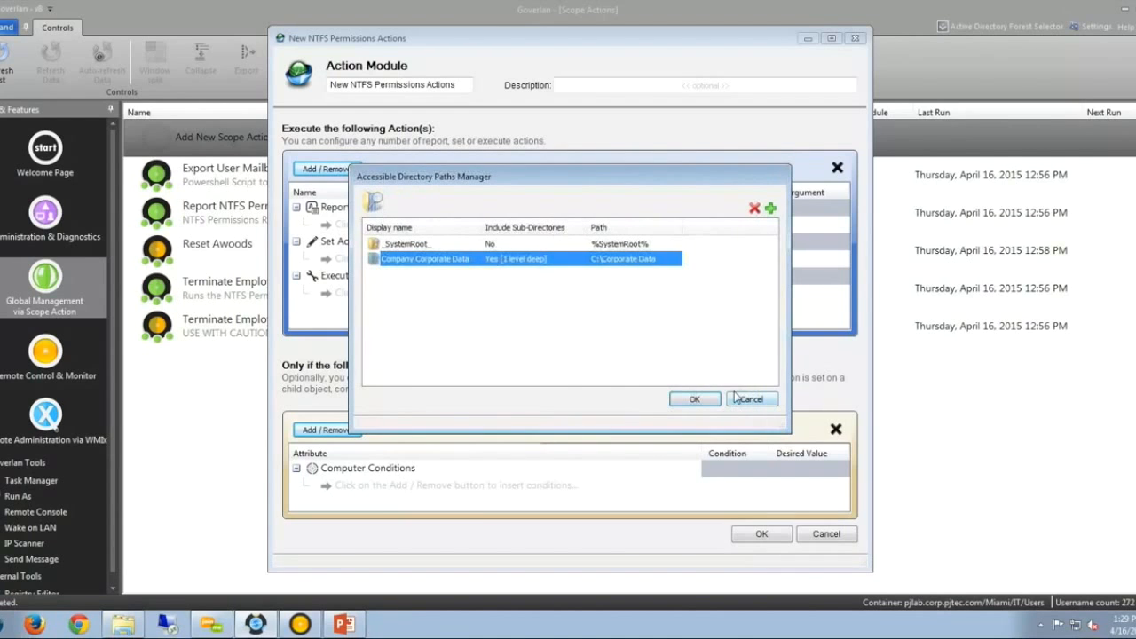
click(764, 398)
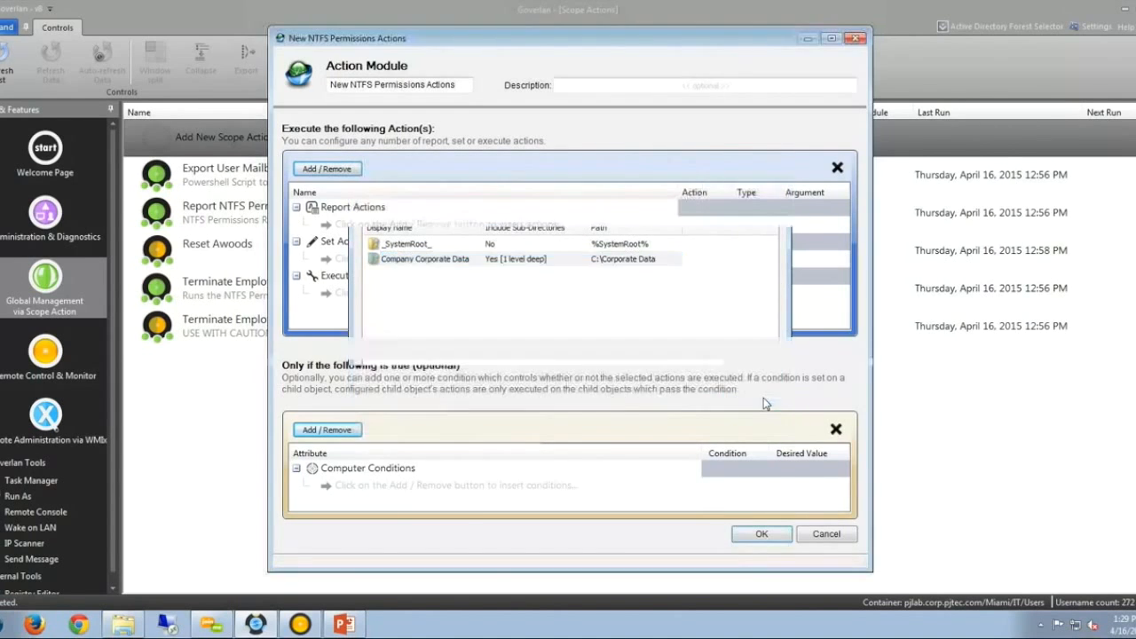
Browse the File System Permissions properties for Company Corporate Data, such as Access (basic) and Is Inherited.
click(345, 171)
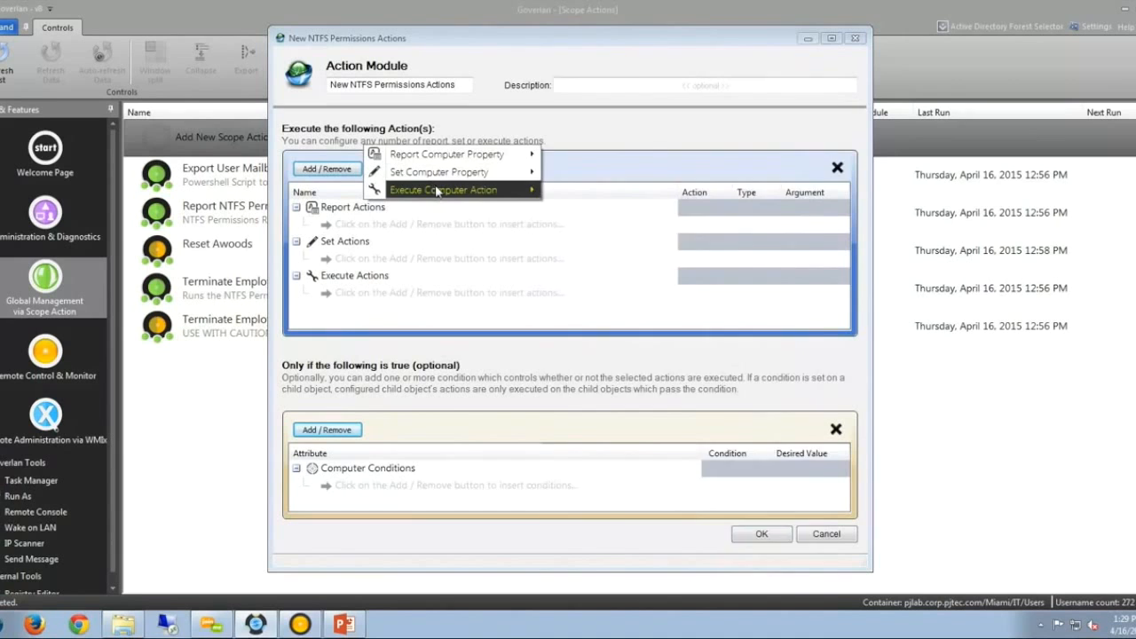
mouse_move(478, 165)
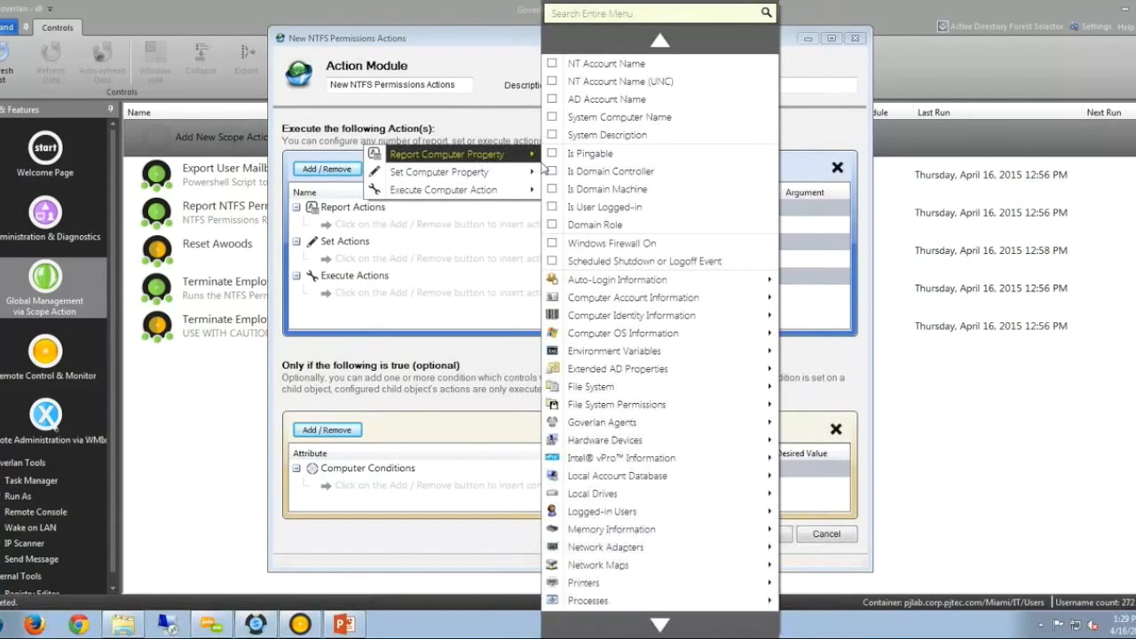
mouse_move(728, 405)
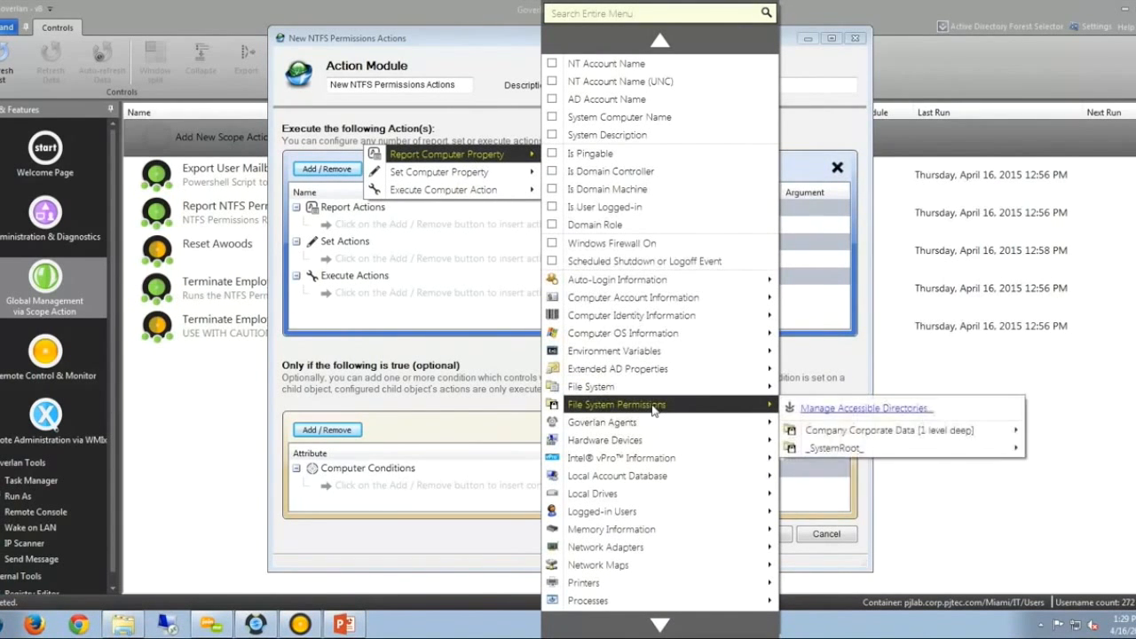
mouse_move(880, 432)
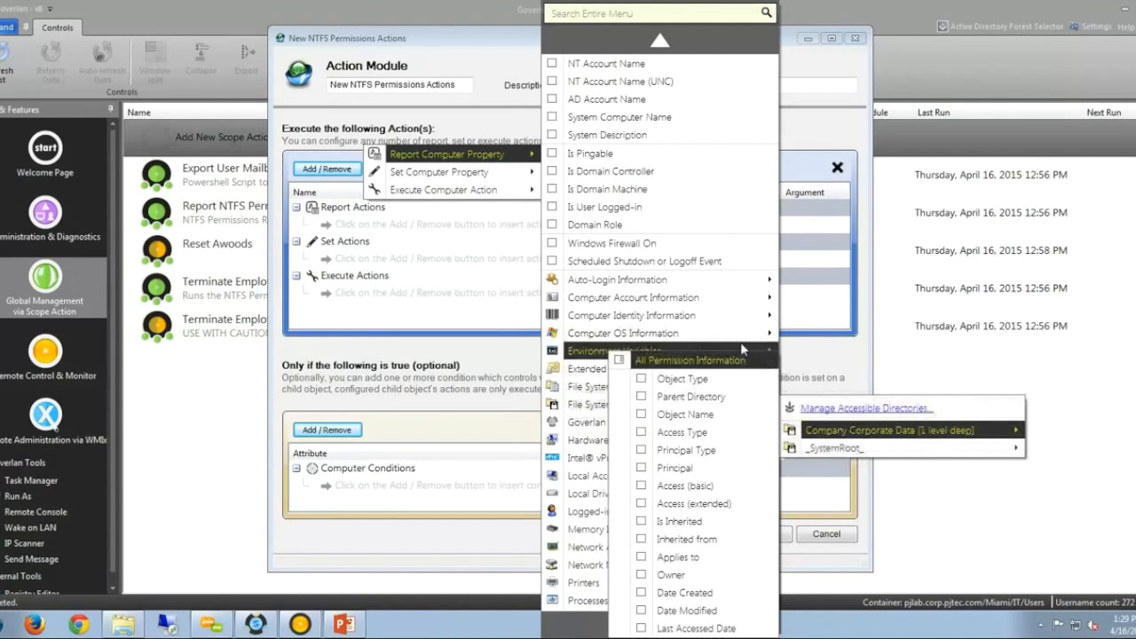
mouse_move(701, 390)
mouse_move(826, 412)
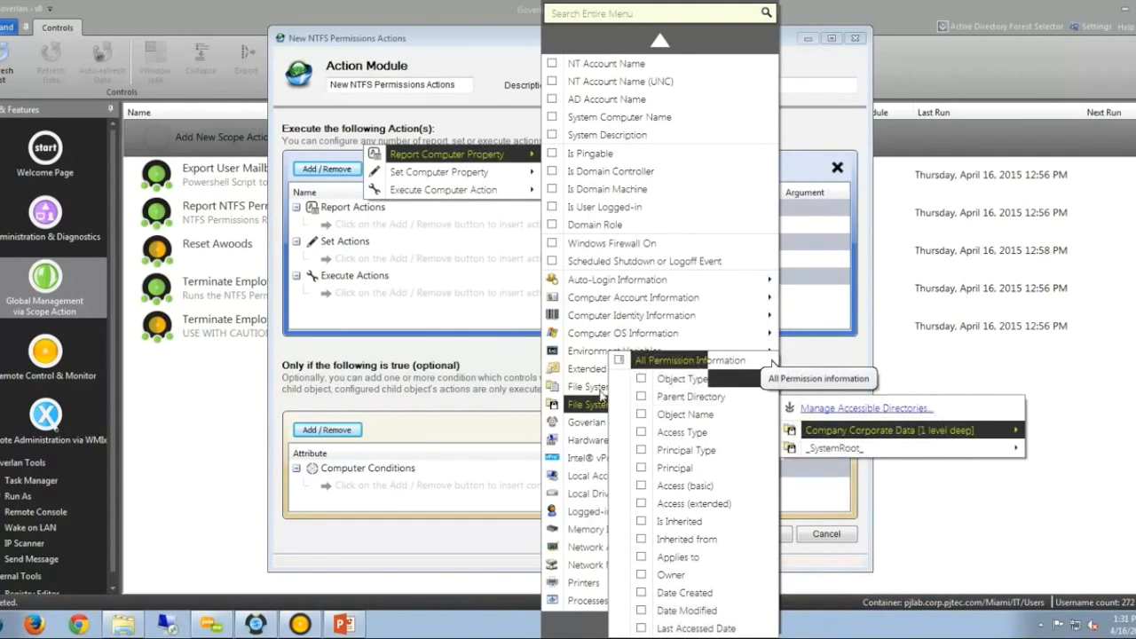
Dismiss the property list and browse the available conditions without adding any.
click(349, 441)
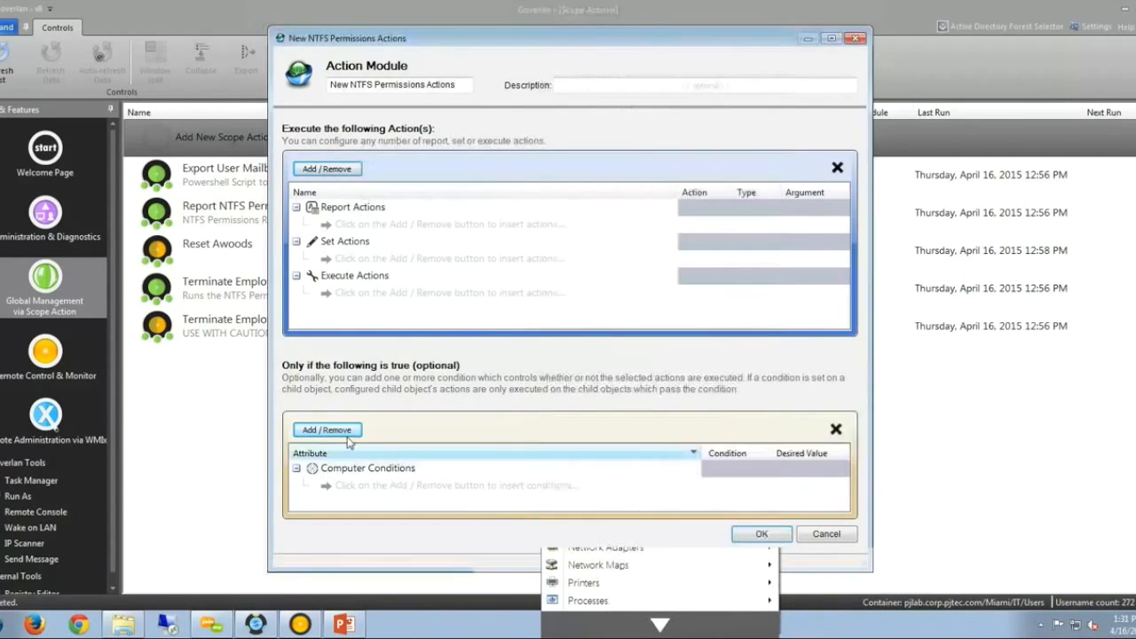
click(330, 431)
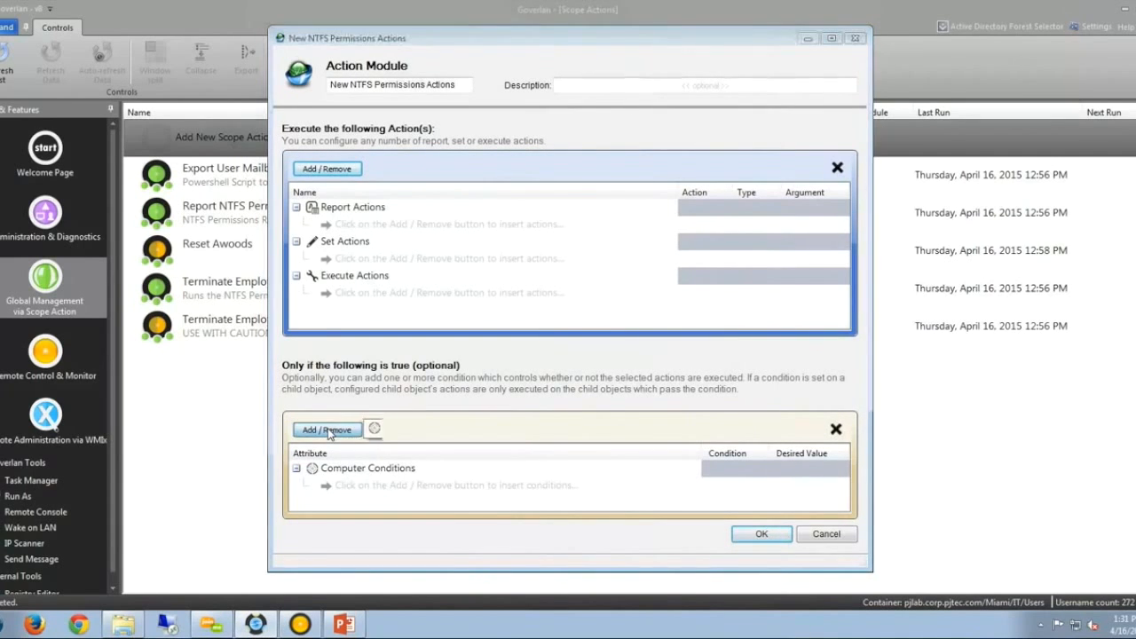
mouse_move(444, 429)
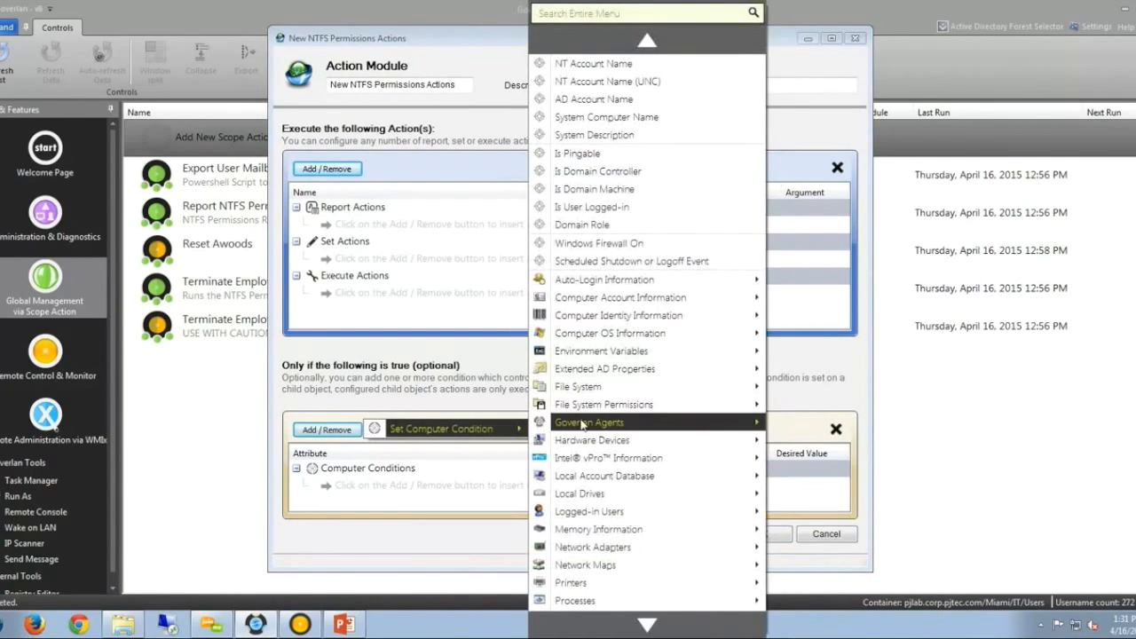
mouse_move(640, 405)
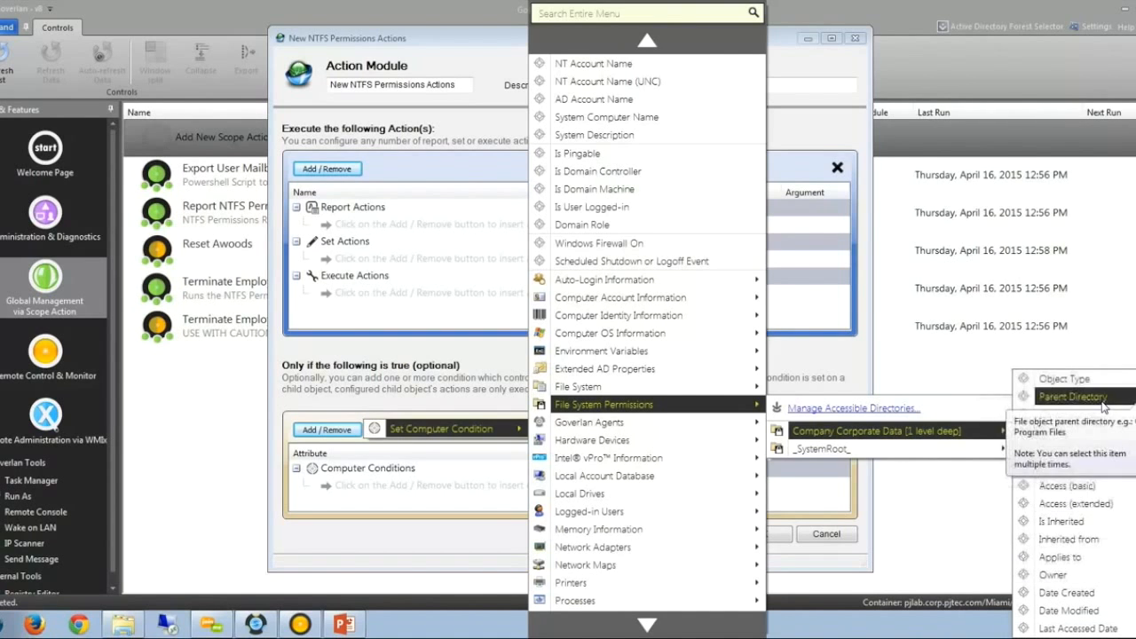
click(457, 356)
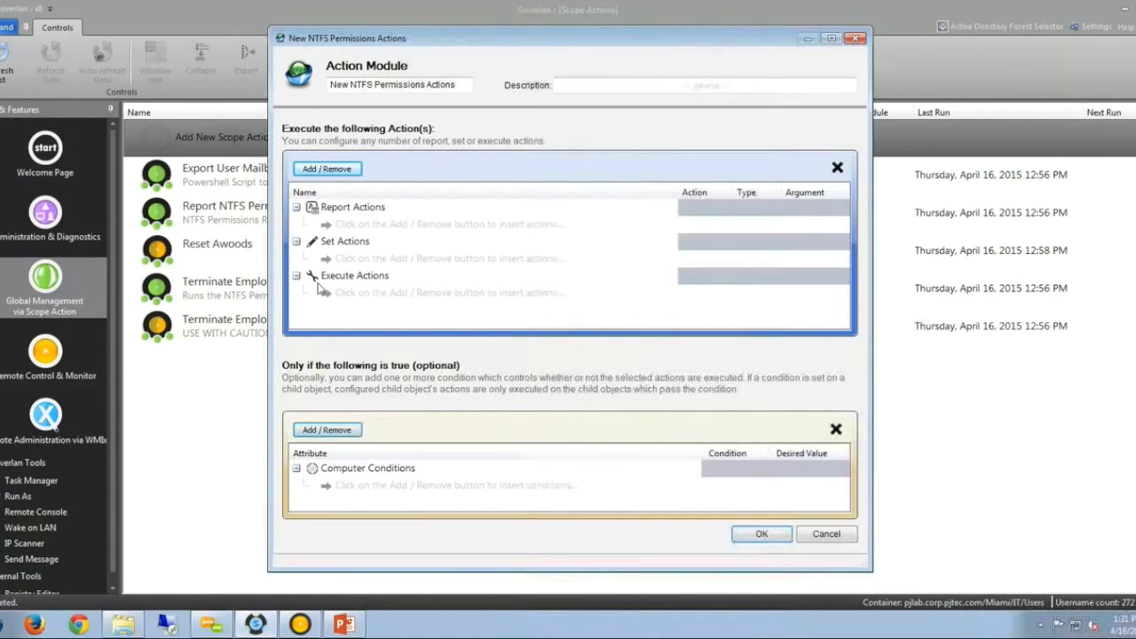
Close the New NTFS Permissions Actions module and cancel the Action Modules wizard.
click(349, 172)
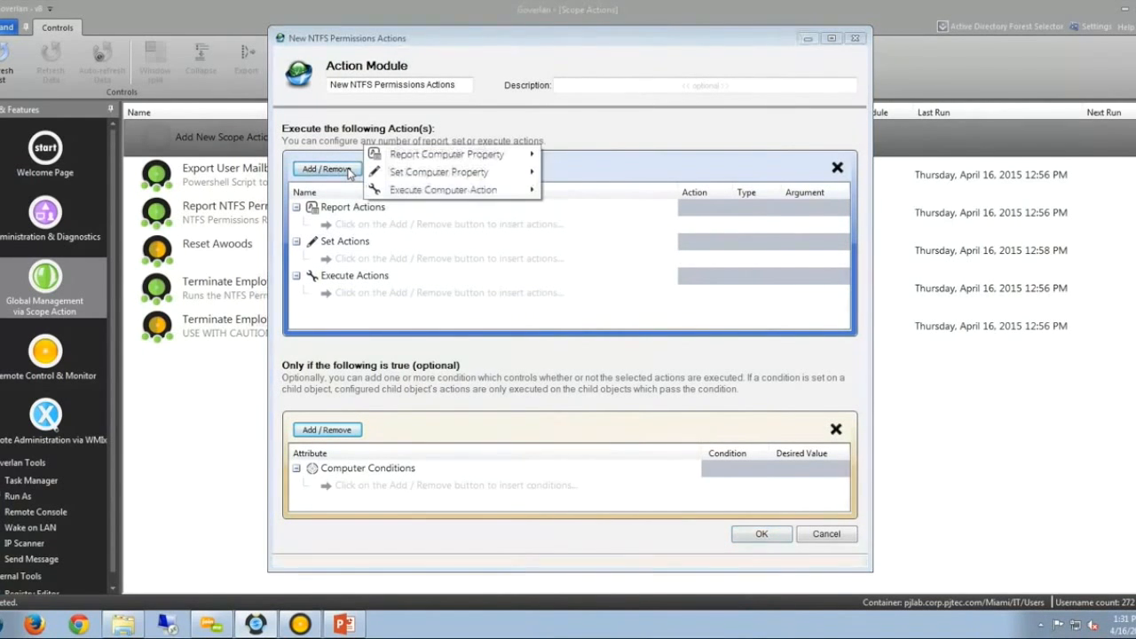
click(748, 32)
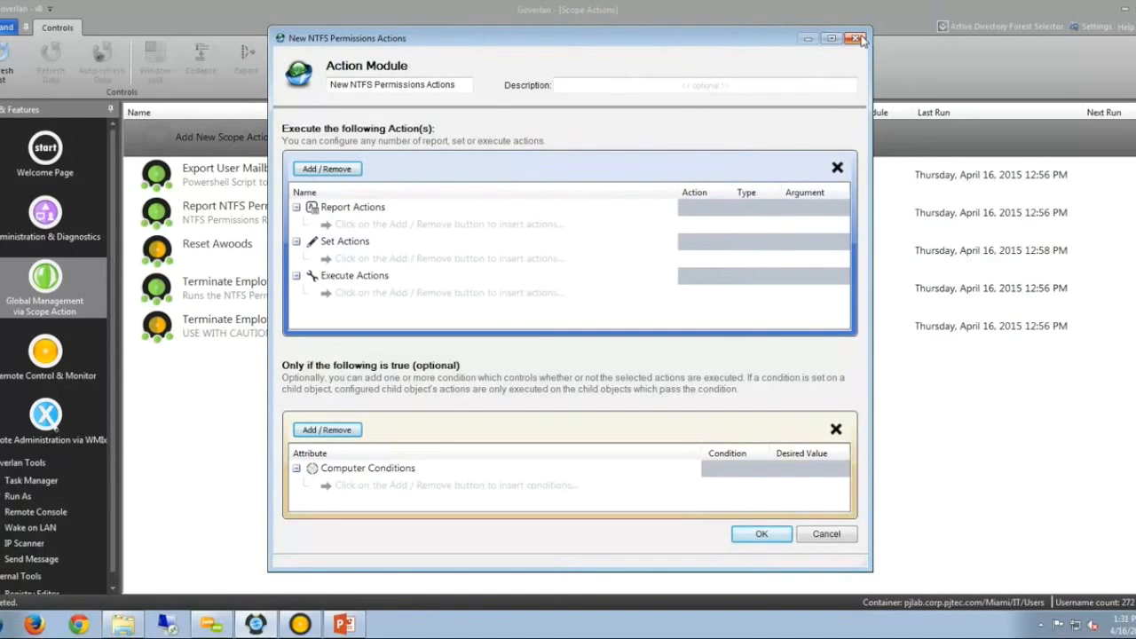
click(858, 39)
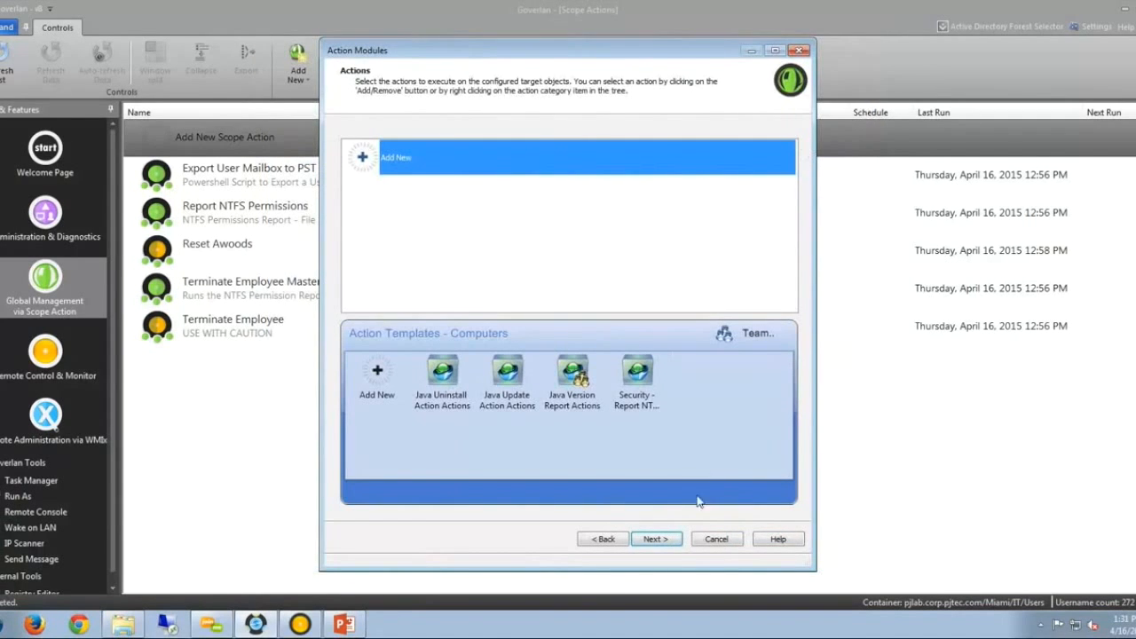
click(716, 539)
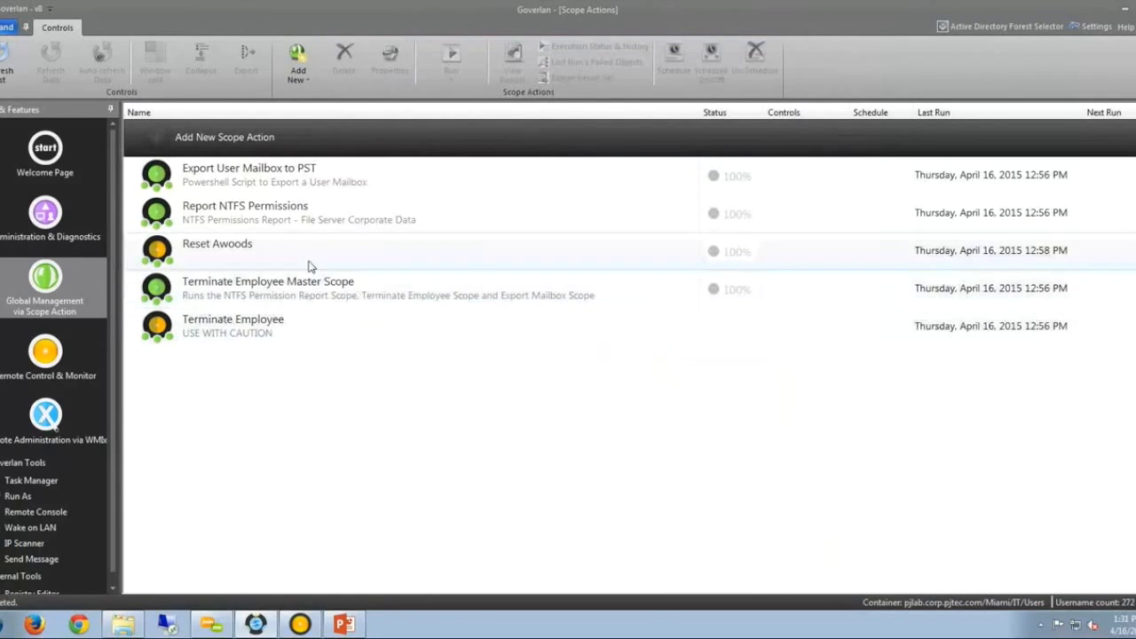
Open Export User Mailbox to PST's properties and its Export User Mailbox to PST Actions module.
click(255, 177)
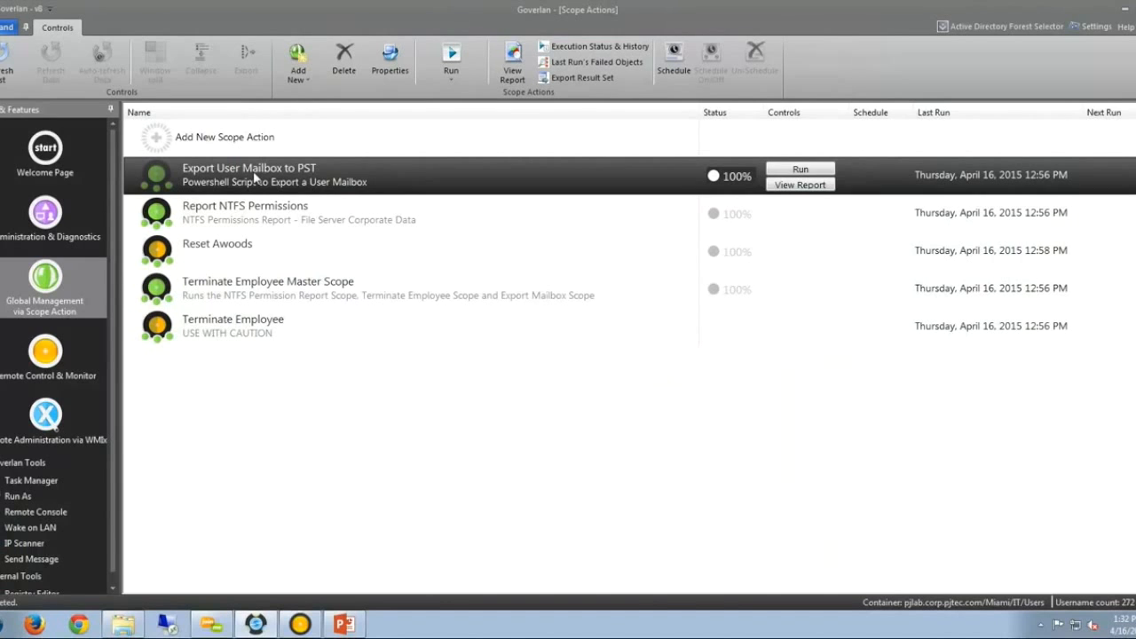
double_click(256, 176)
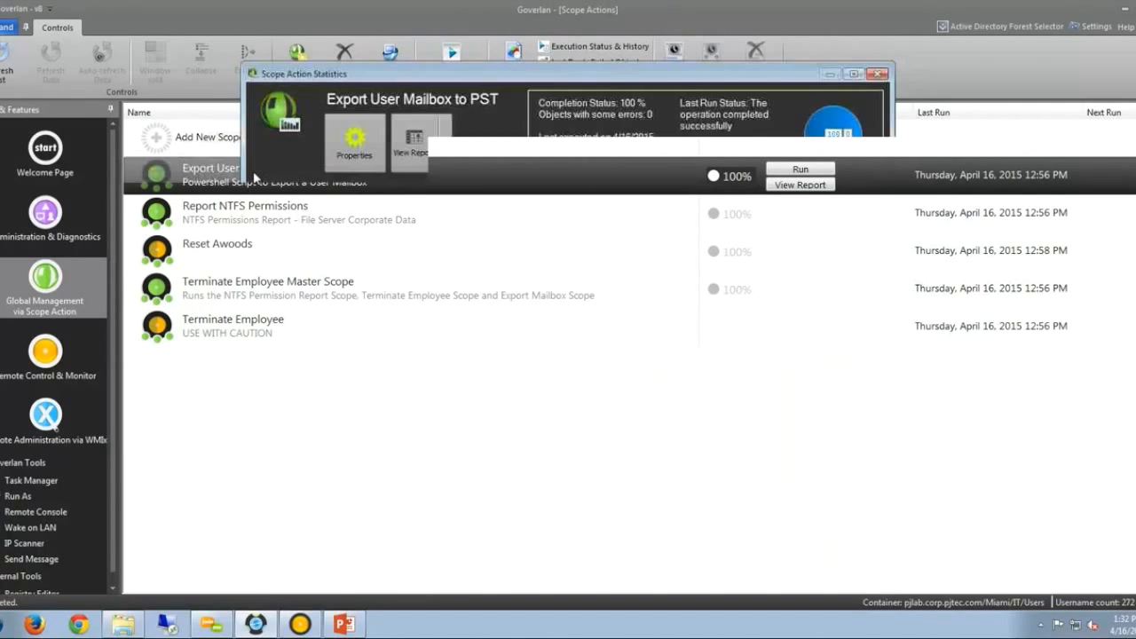
click(354, 144)
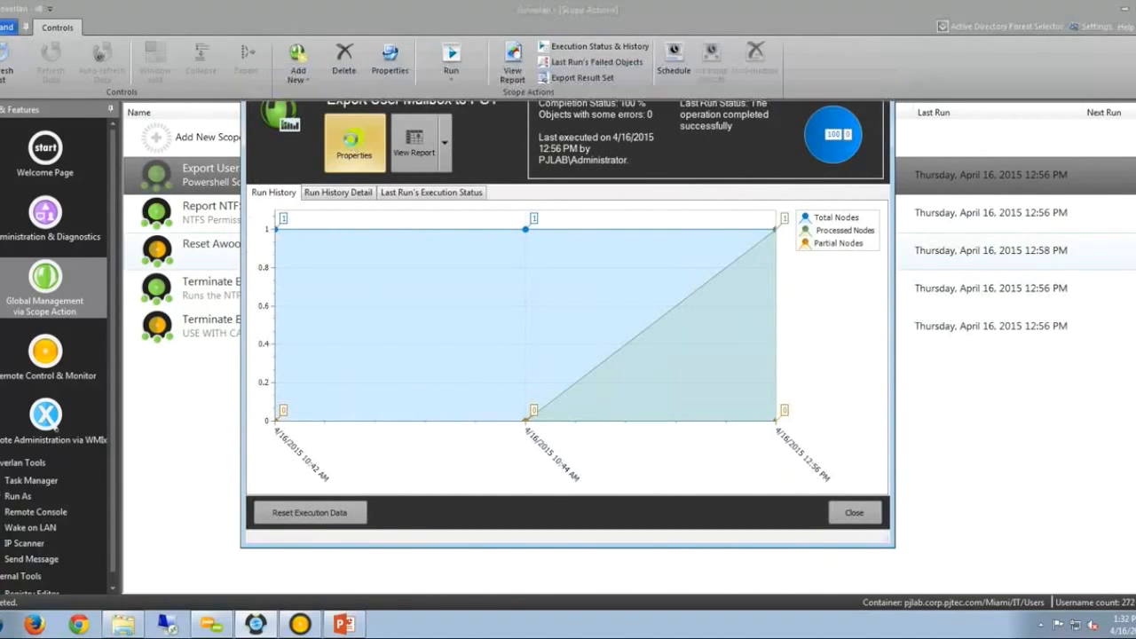
click(462, 74)
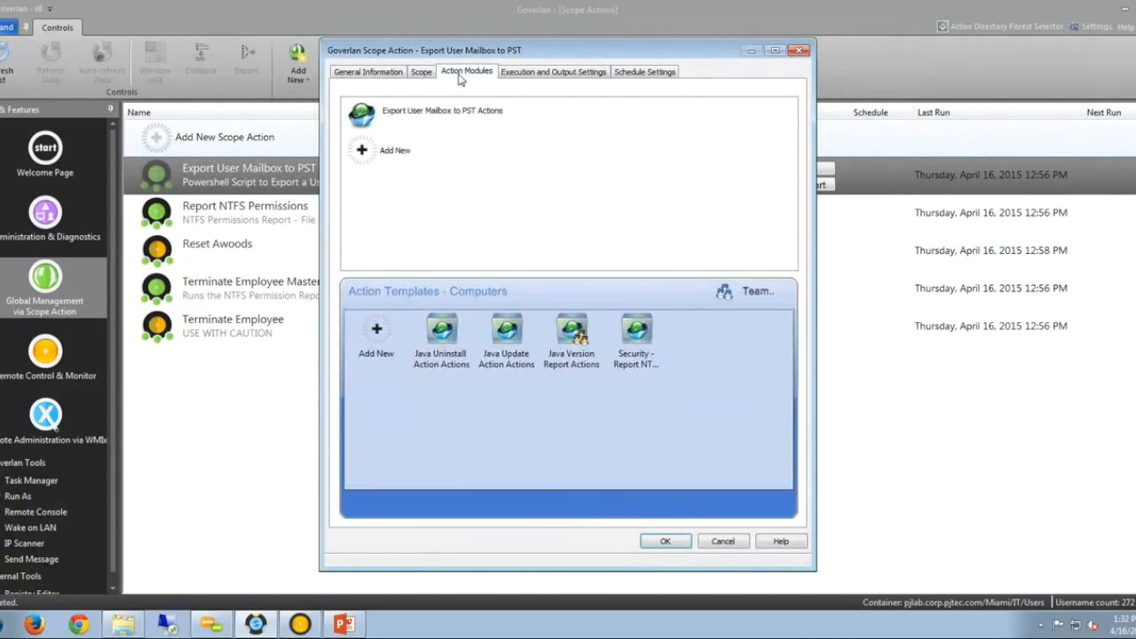
click(460, 115)
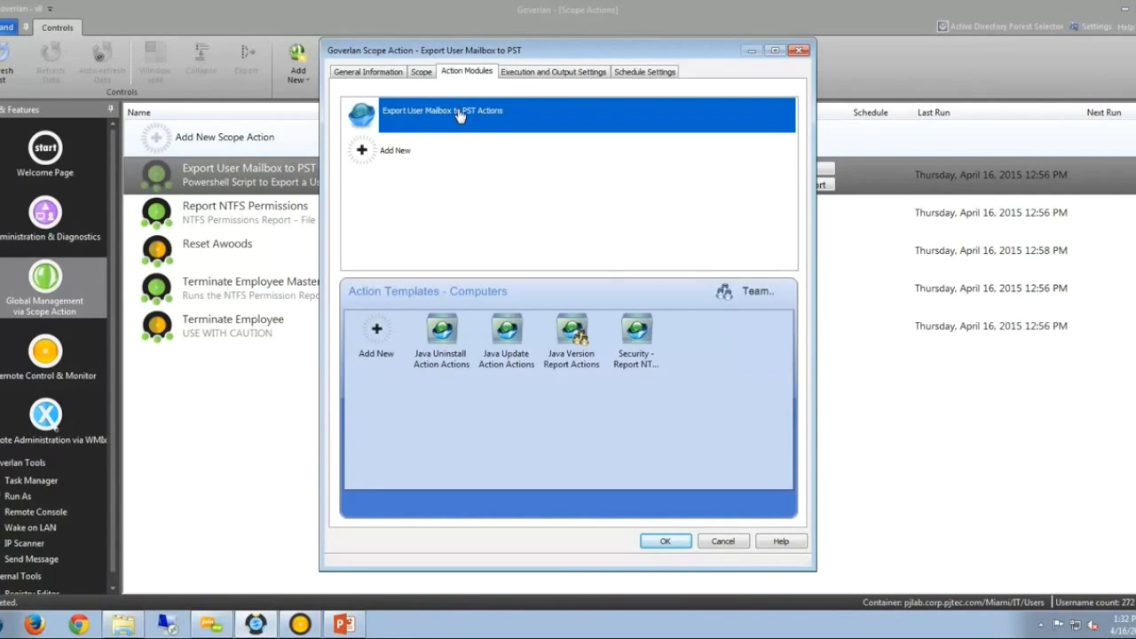
double_click(460, 115)
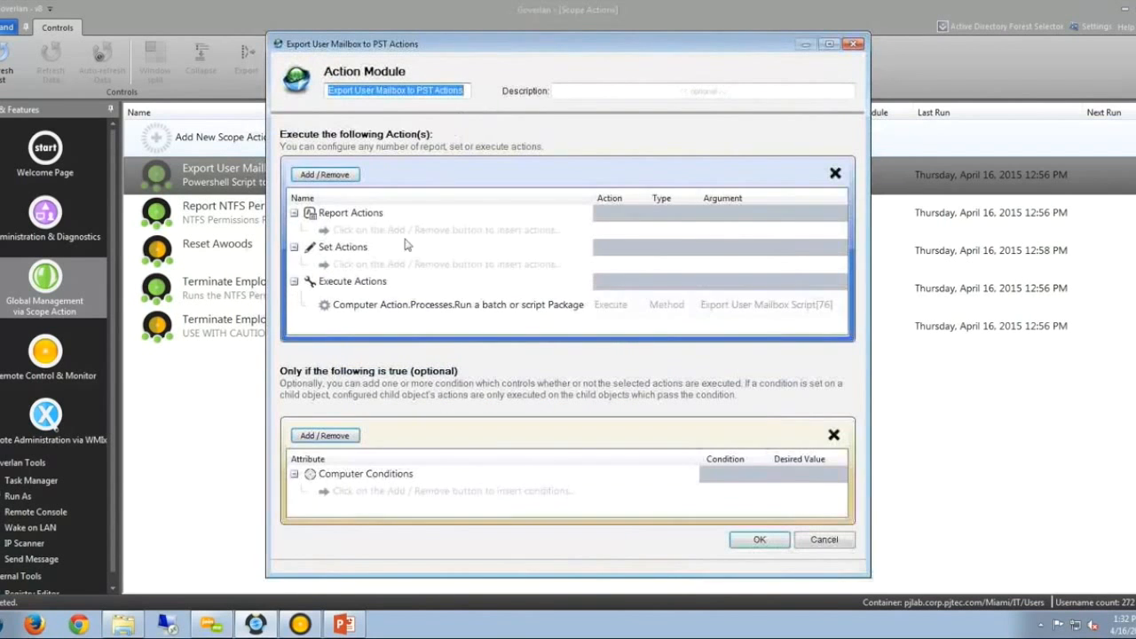
Inspect the run-script action's Batch Package list, keeping Export User Mailbox Script[76] unchanged.
double_click(399, 306)
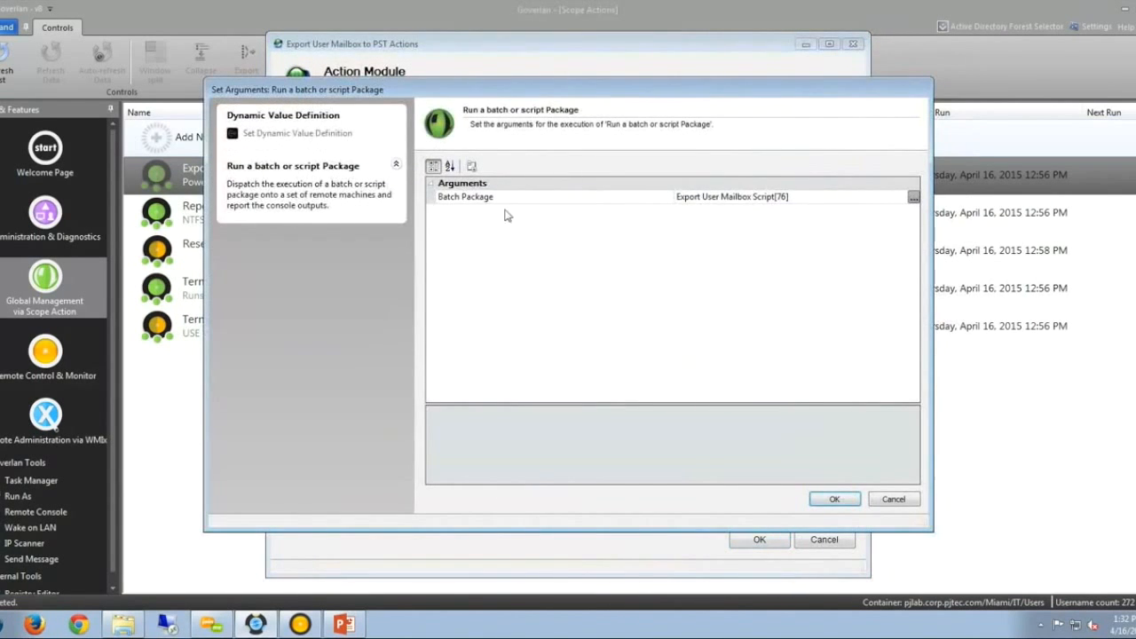
click(913, 197)
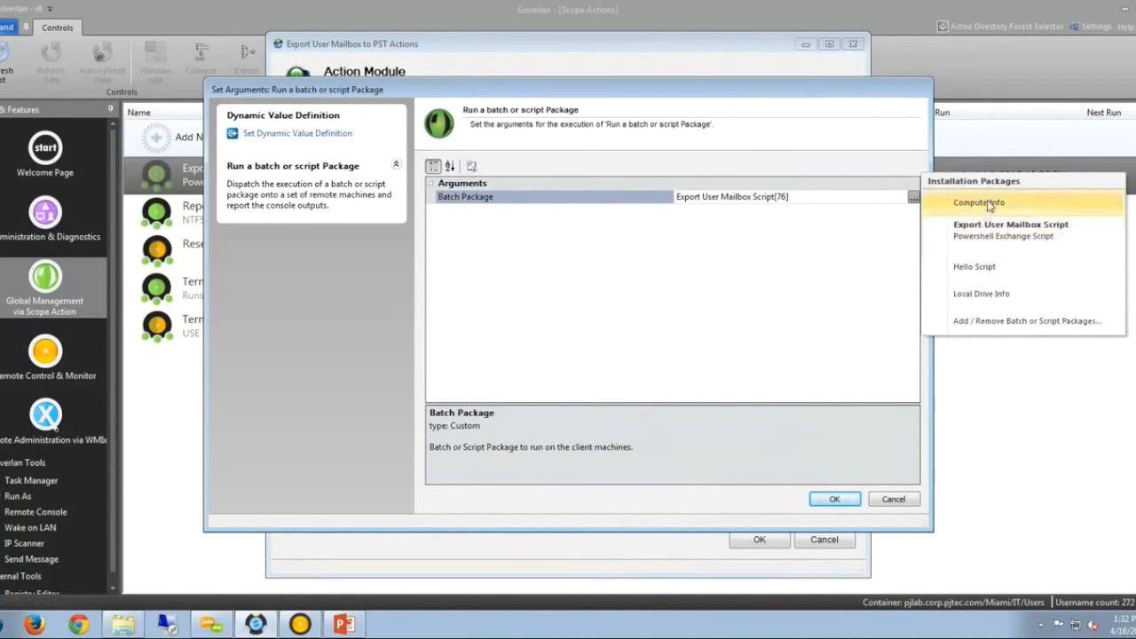
click(711, 306)
click(890, 502)
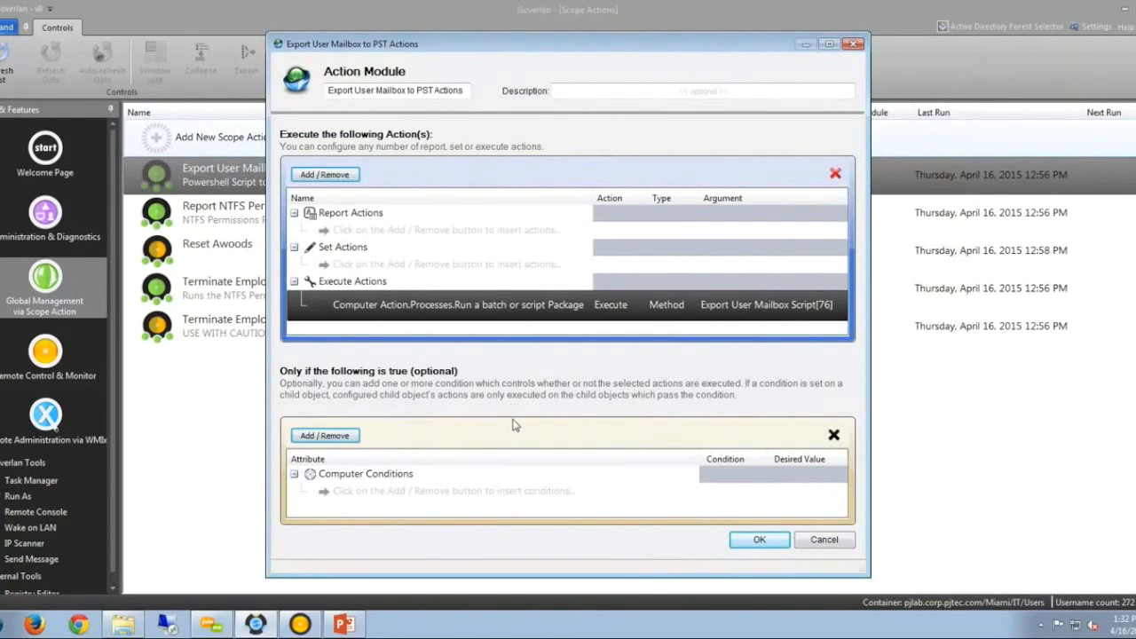
Browse the available conditions without adding one, then close the action module and properties with OK.
click(325, 436)
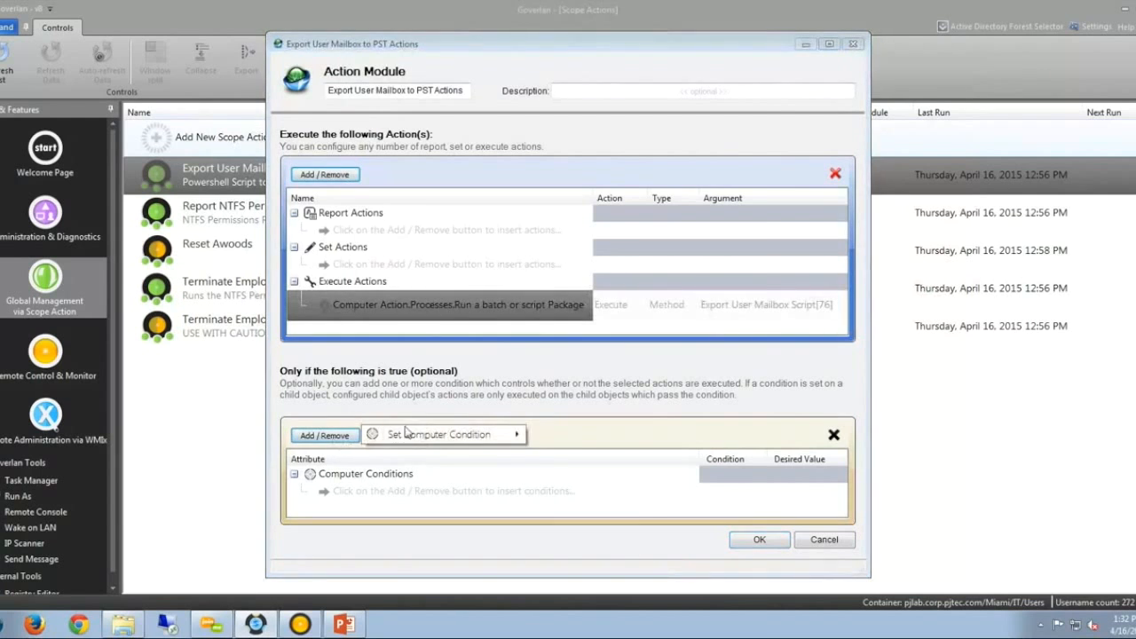
mouse_move(462, 435)
mouse_move(636, 386)
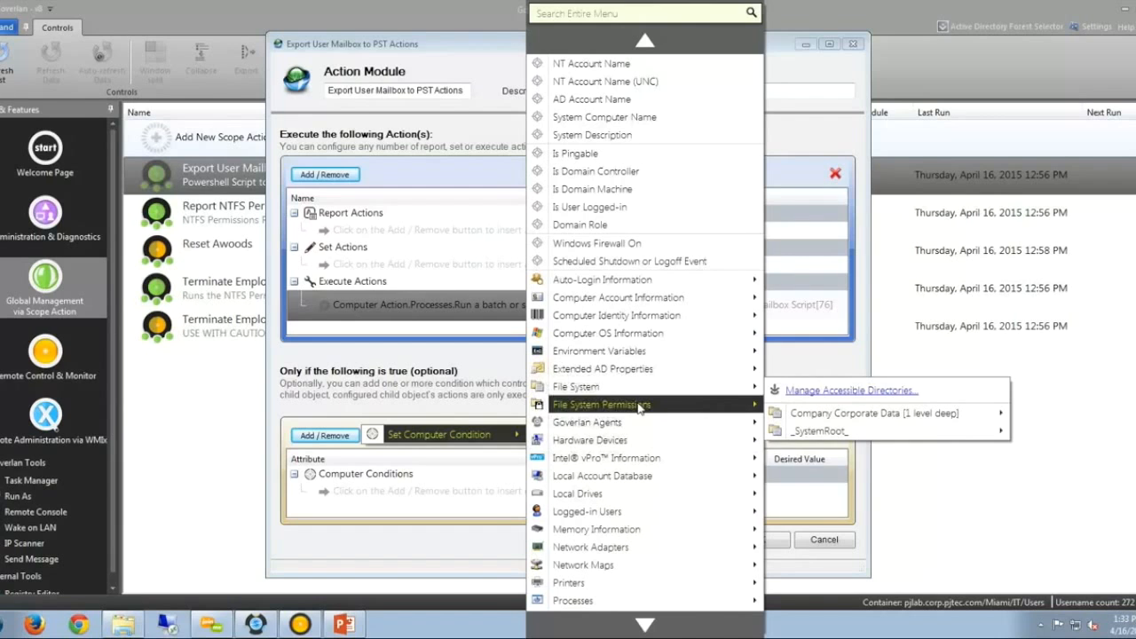
mouse_move(641, 458)
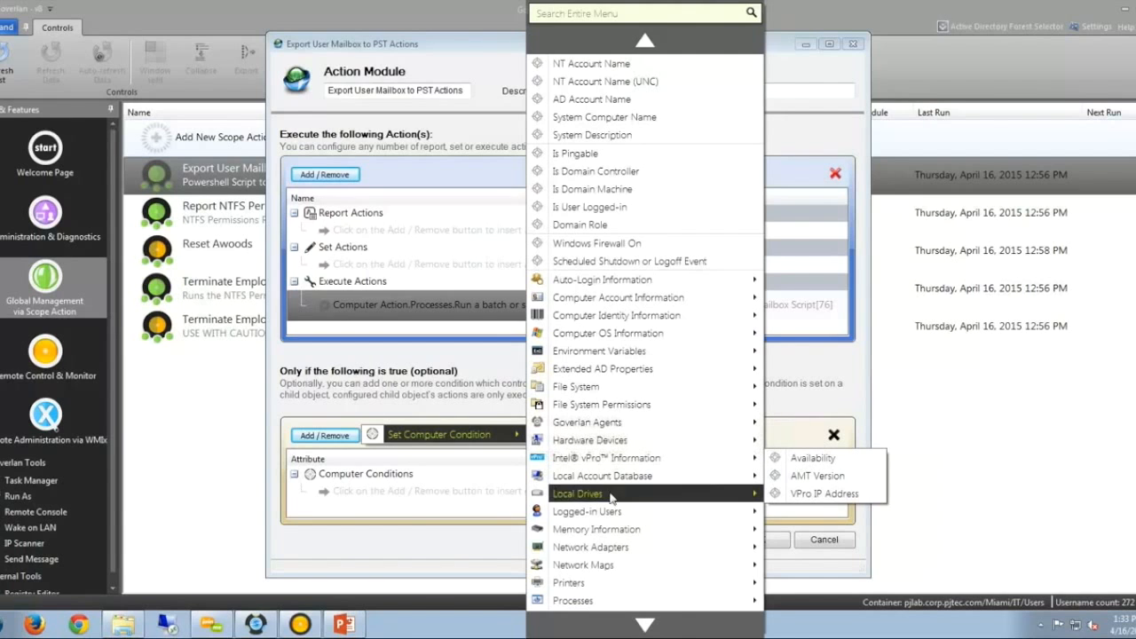
click(374, 532)
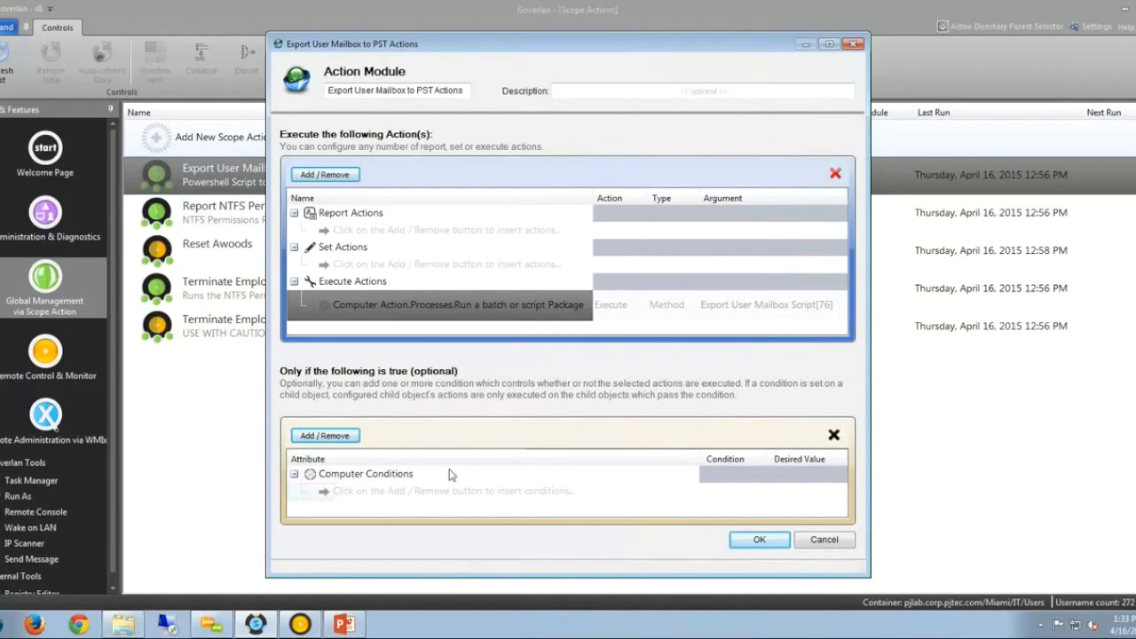
click(543, 315)
click(759, 540)
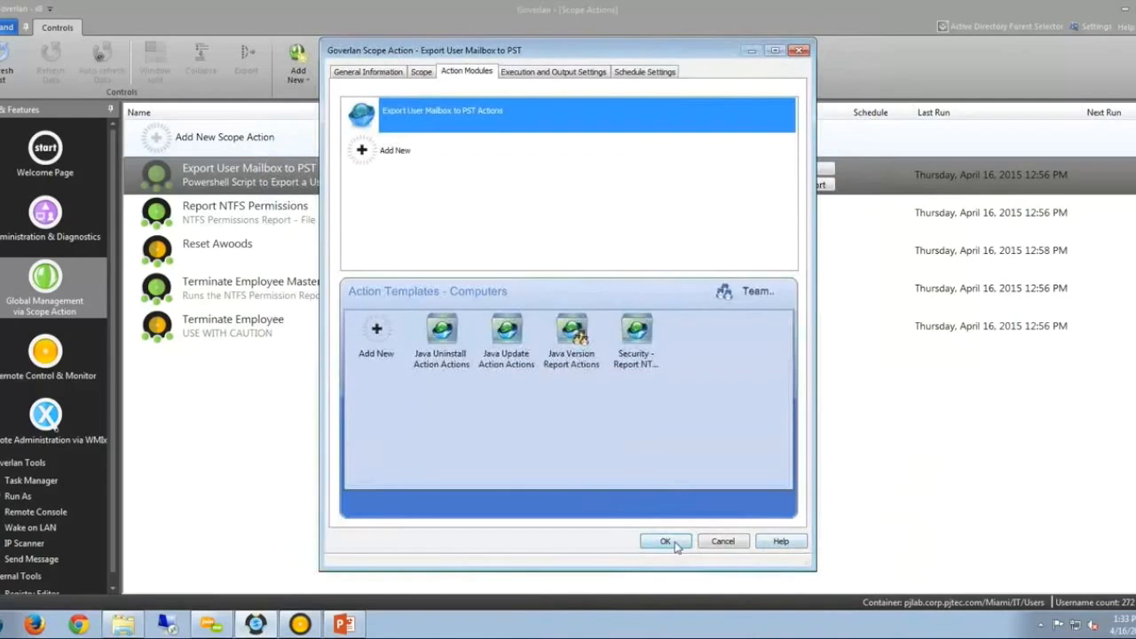
click(665, 540)
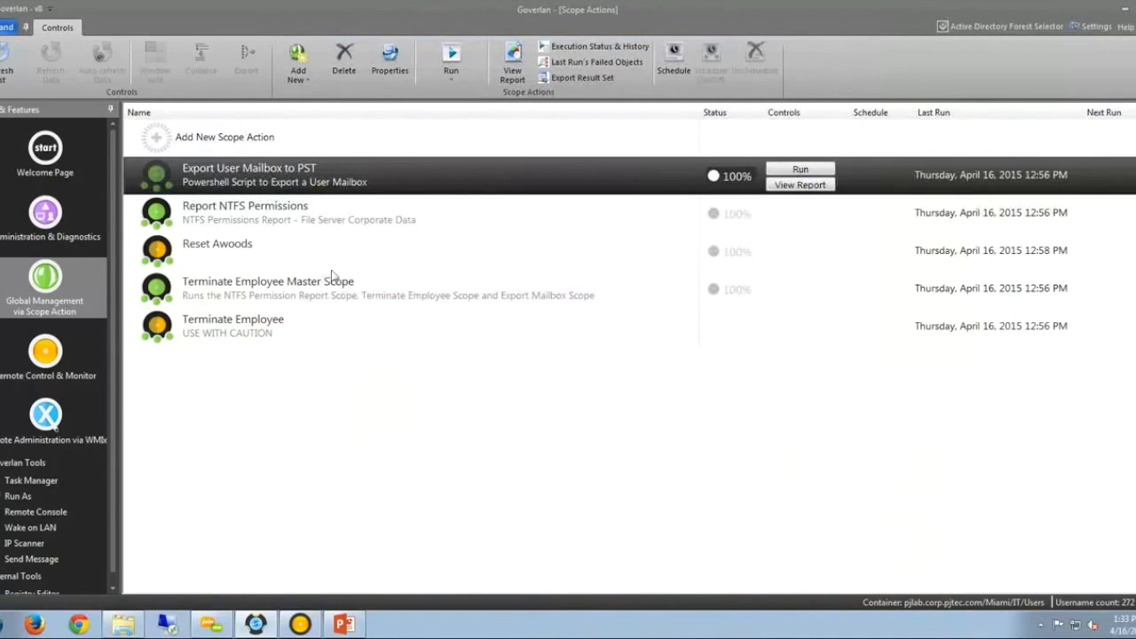
Click through the scope actions, ending on Terminate Employee Master Scope, and restore the console window.
click(276, 210)
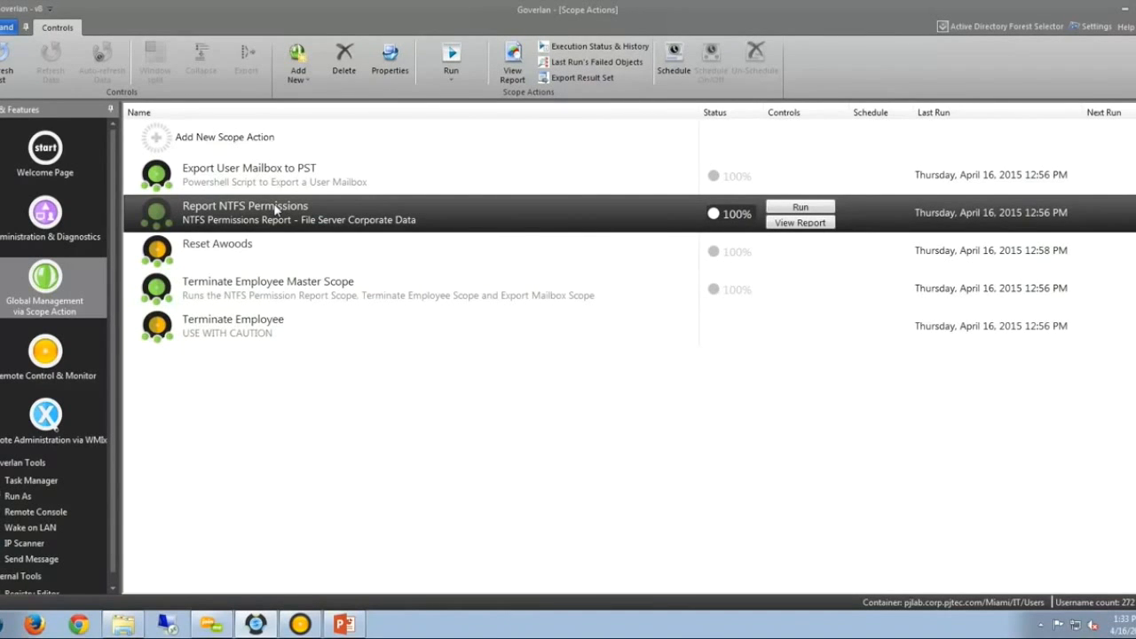
click(295, 296)
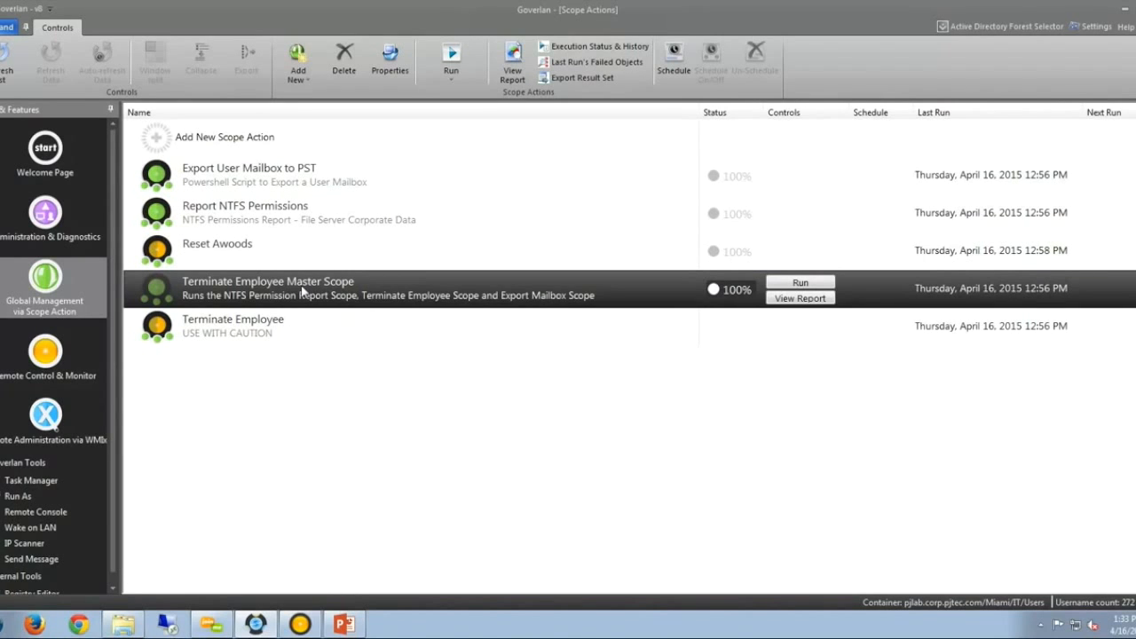
click(257, 209)
click(263, 183)
click(260, 210)
click(248, 324)
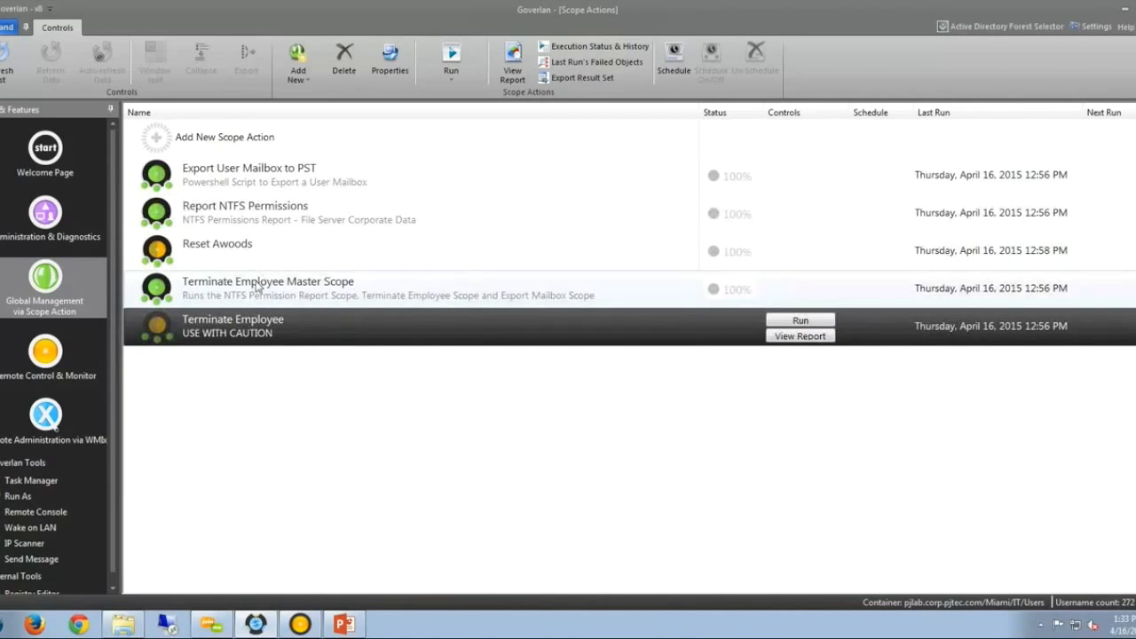
click(260, 286)
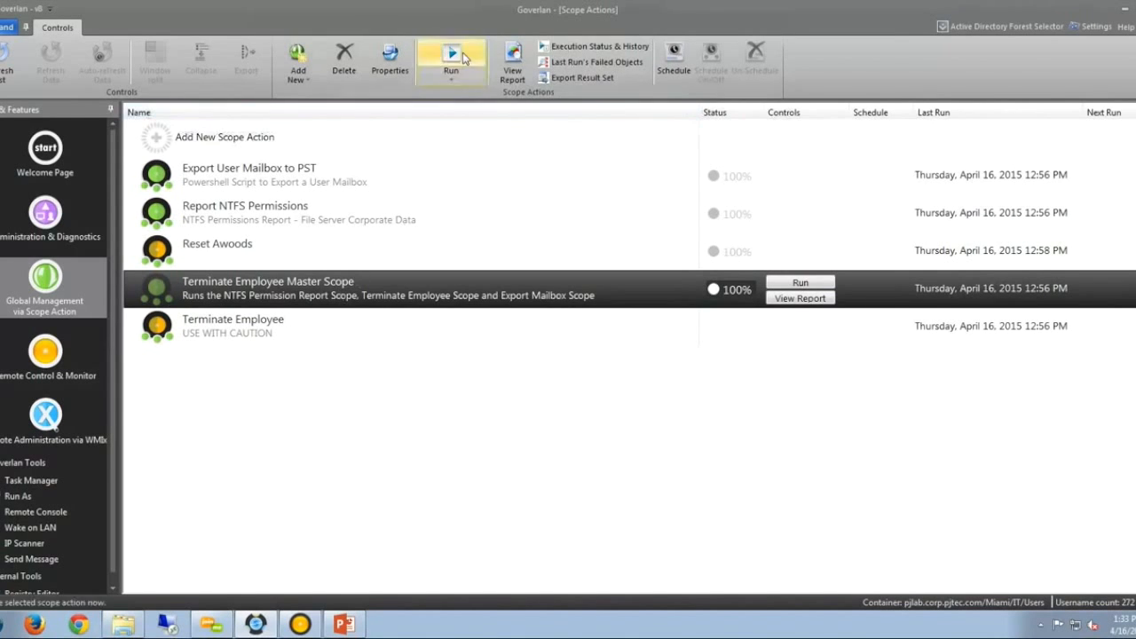
double_click(431, 11)
Arrange the narrowed console beside the PJLAB-7X64-1 Remote Control window.
drag(423, 40, 371, 12)
click(1038, 259)
drag(1008, 263, 1014, 261)
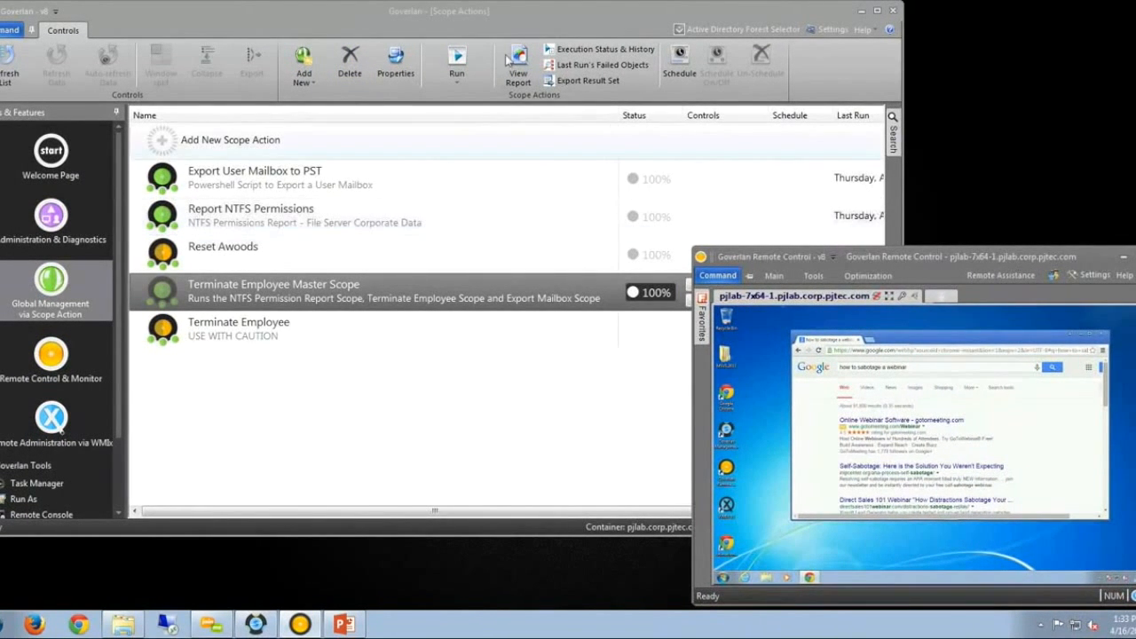
drag(901, 80, 704, 80)
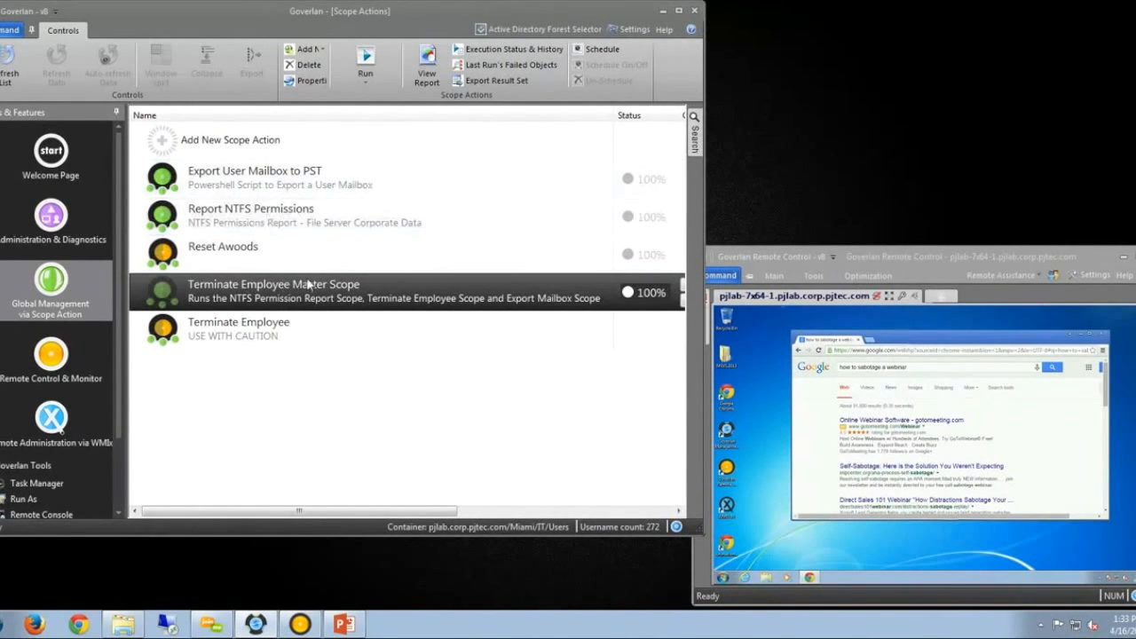
Select through the scope actions and open the Terminate Employee scope action's properties.
click(301, 185)
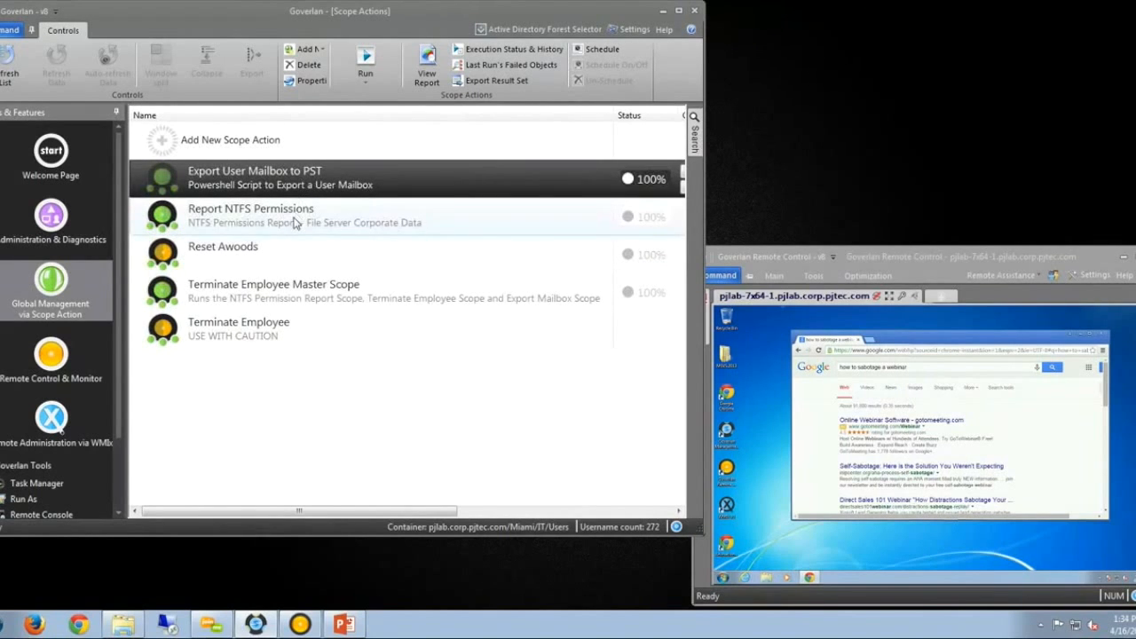
click(294, 223)
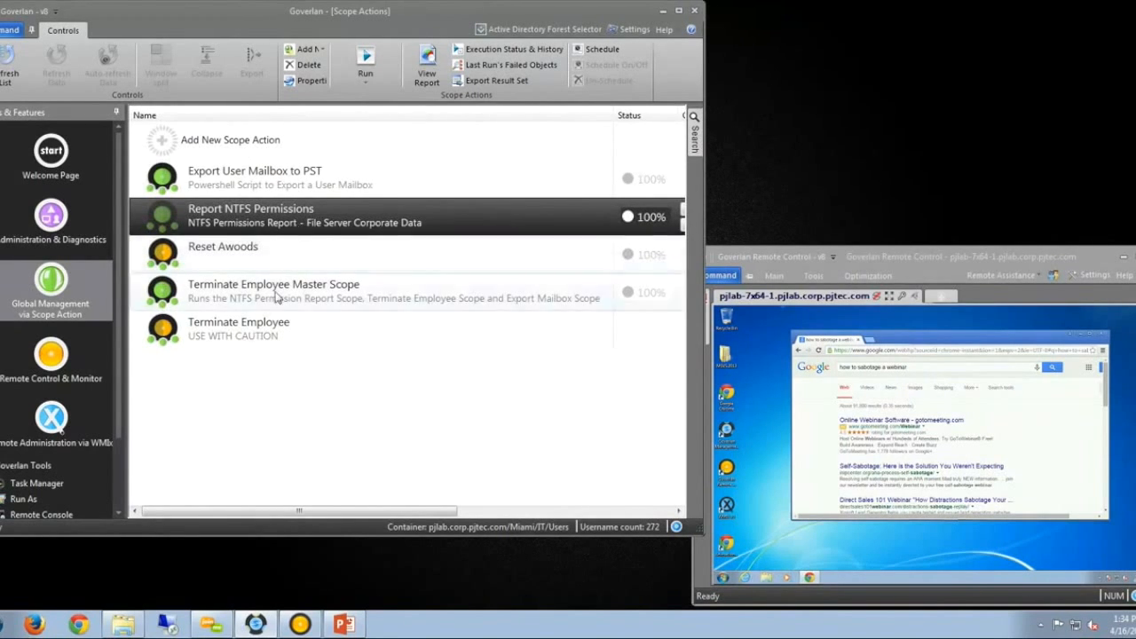
click(264, 342)
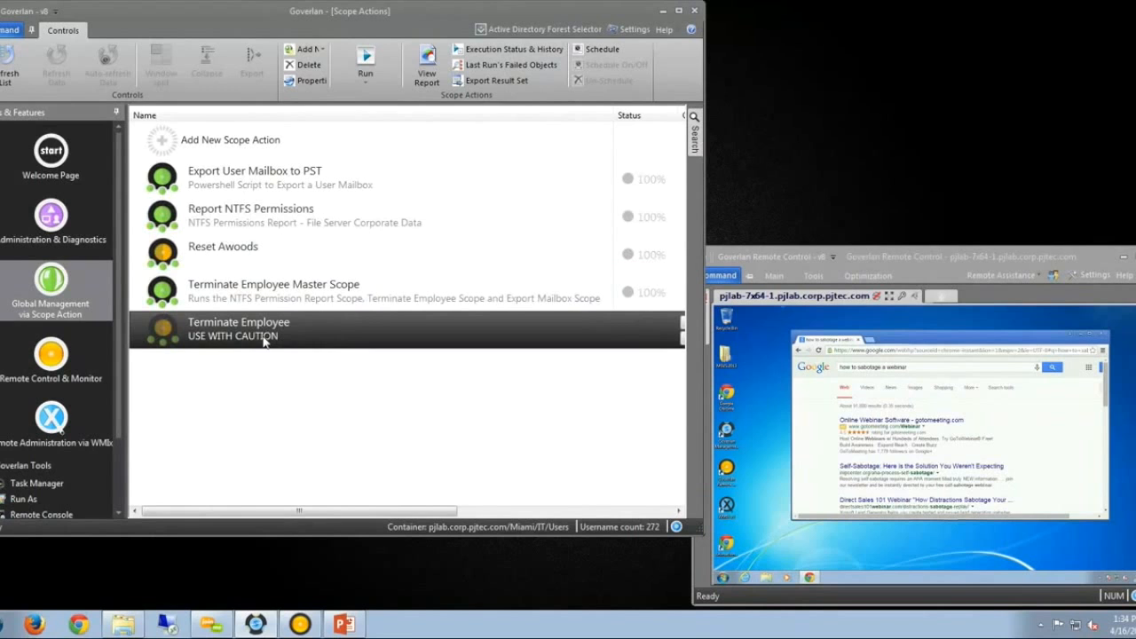
double_click(263, 342)
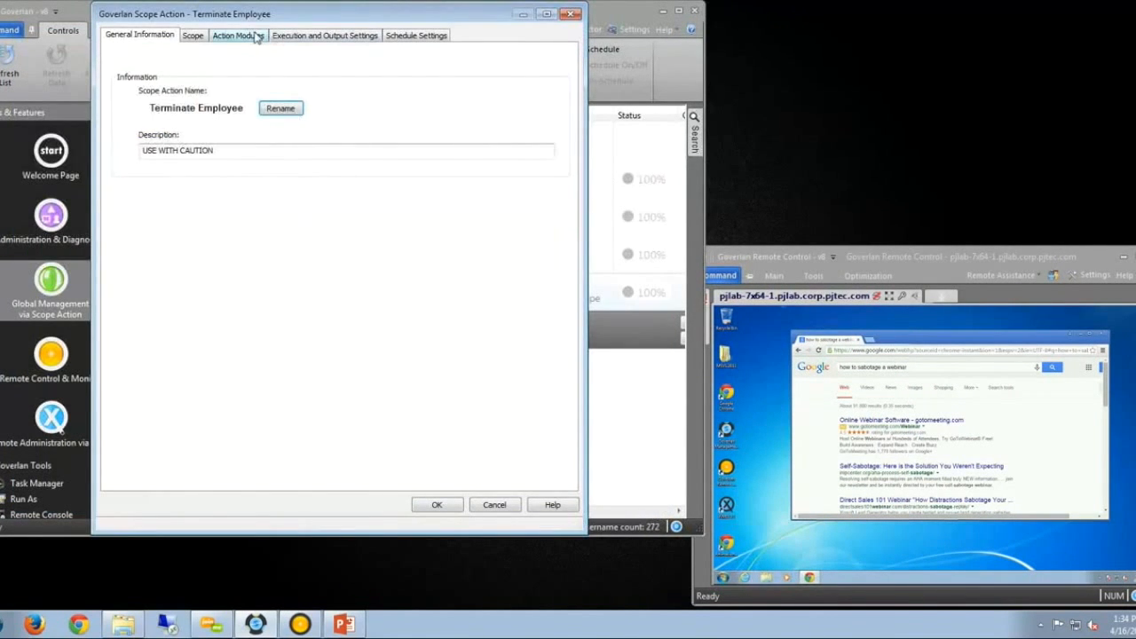
Review the four modules, Log Off Current Sessions through Move Account and Password Reset, then close with OK.
click(250, 35)
click(213, 85)
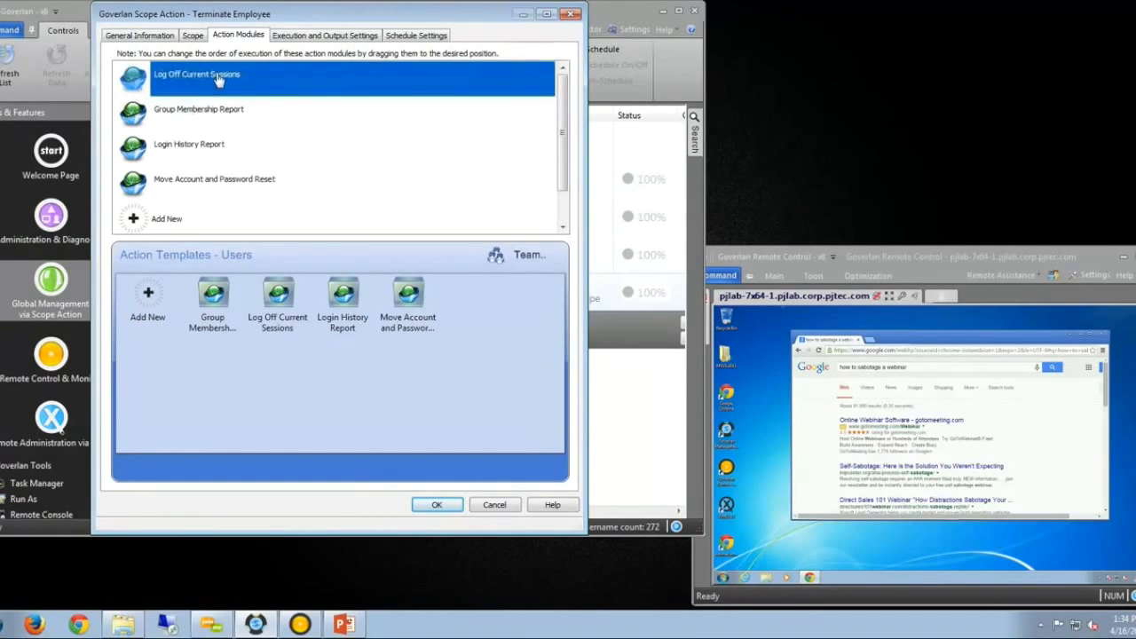
click(231, 116)
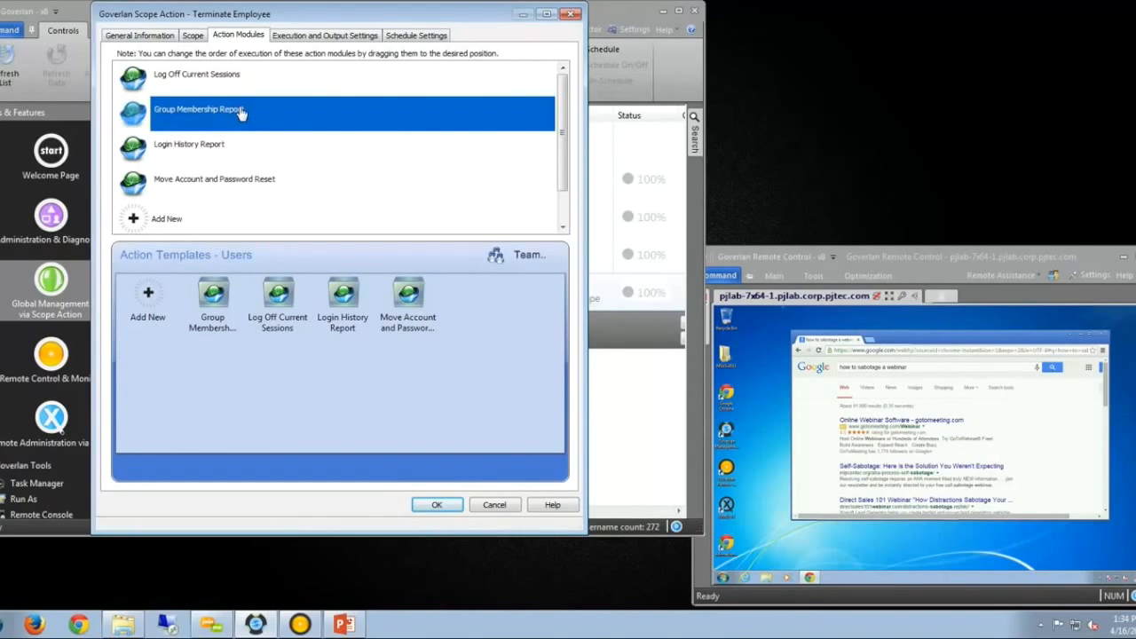
click(224, 154)
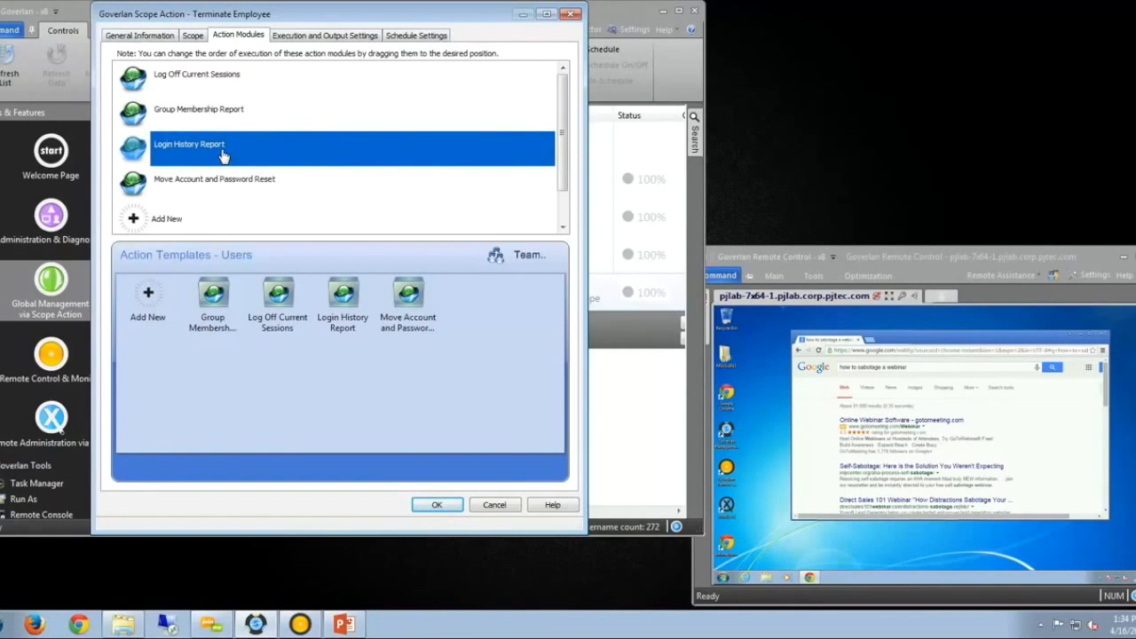
click(229, 188)
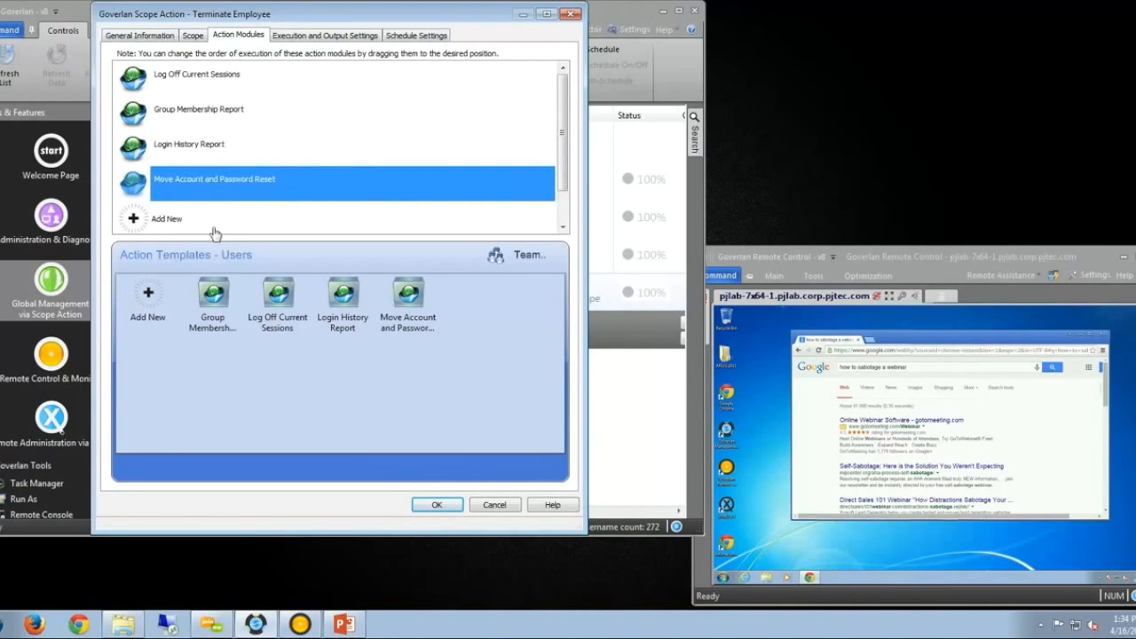
click(436, 506)
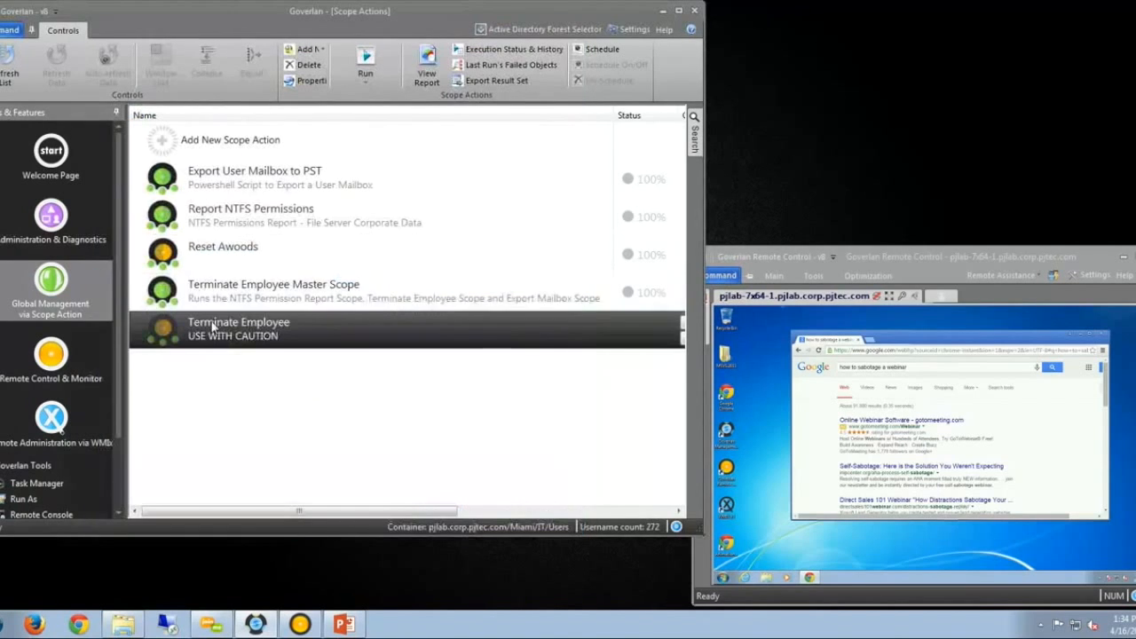
click(284, 186)
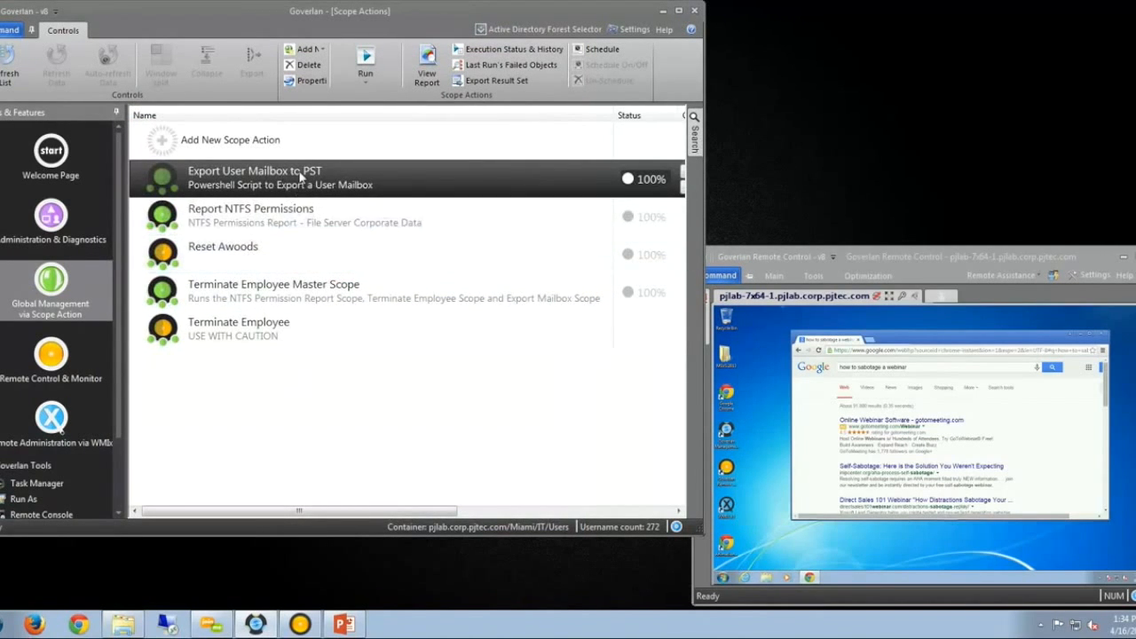
click(298, 293)
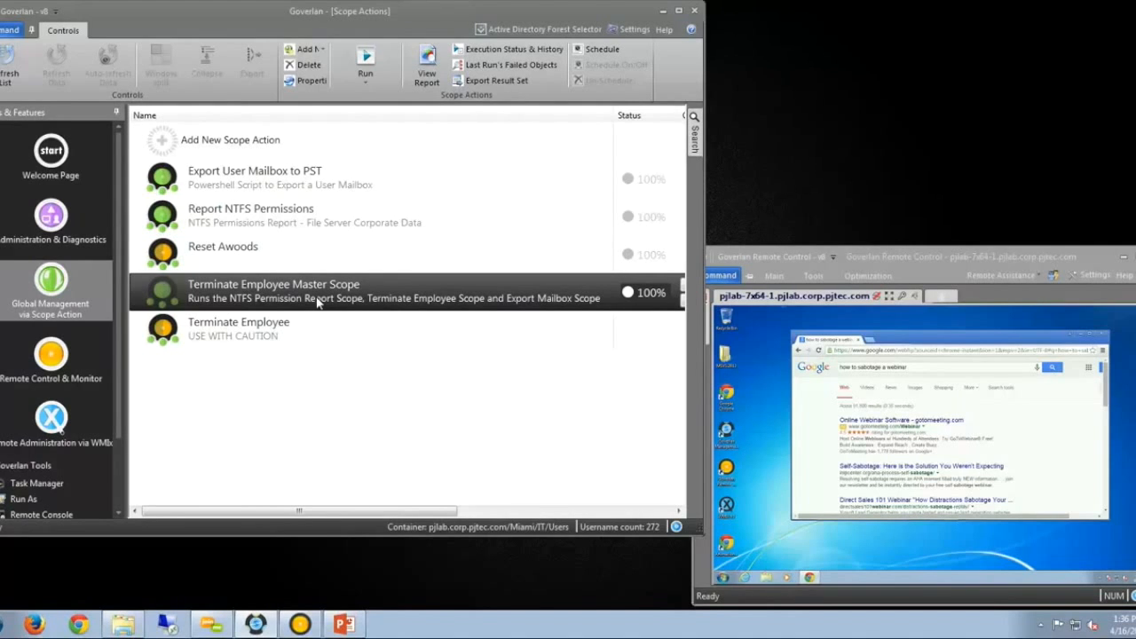
Widen the Goverlan console and bring the pjlab-7x64-1 remote-control window to the front.
drag(701, 215, 804, 210)
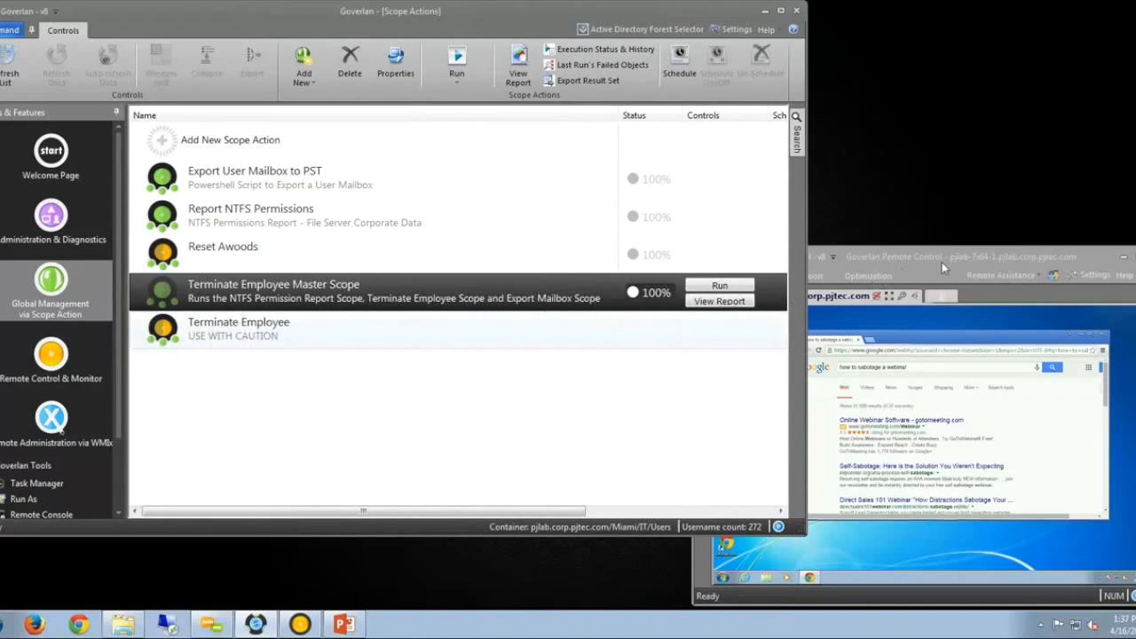
click(966, 257)
mouse_move(959, 259)
mouse_down()
mouse_move(1001, 257)
mouse_move(954, 255)
mouse_up()
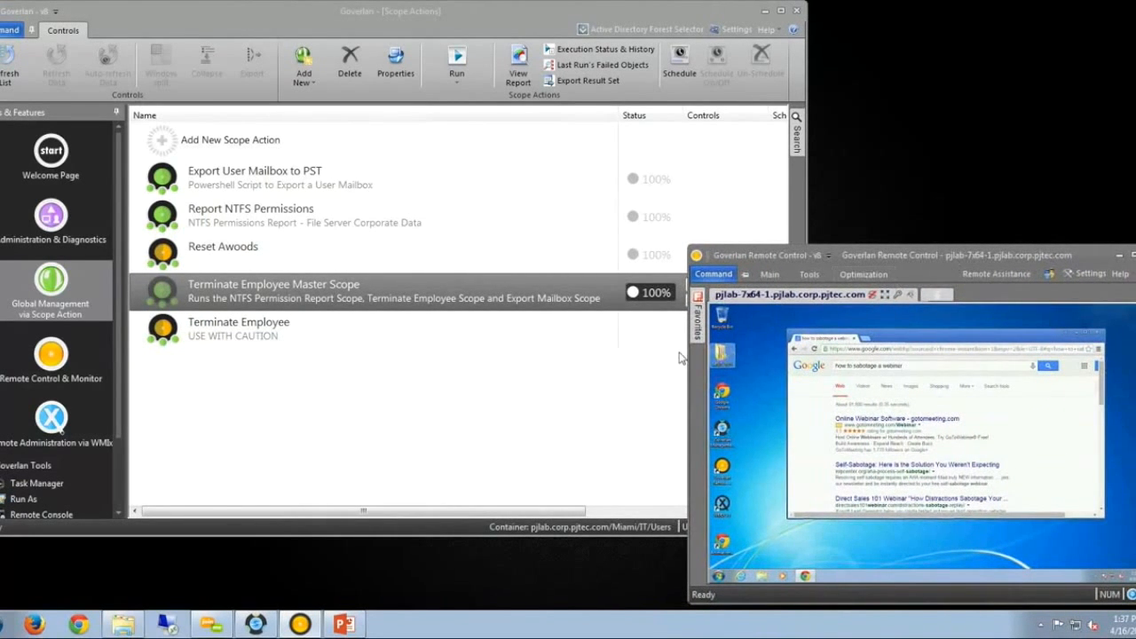
Run the Terminate Employee Master Scope from the Scope Actions list.
click(273, 291)
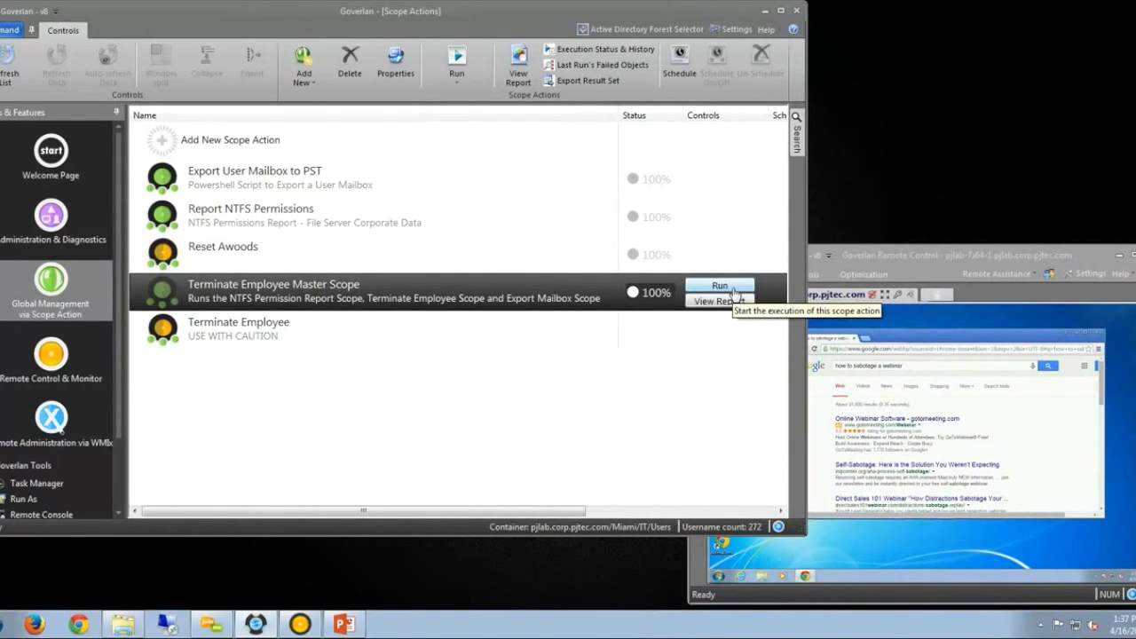
click(734, 291)
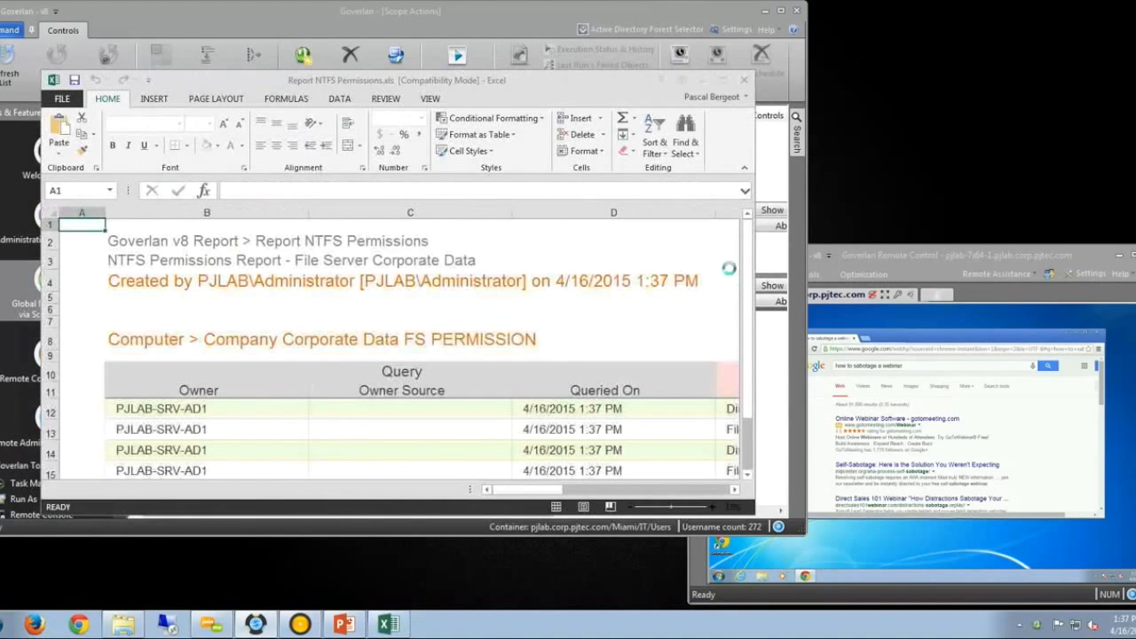
Minimize the NTFS Excel report and watch the remote session log off the user.
click(703, 80)
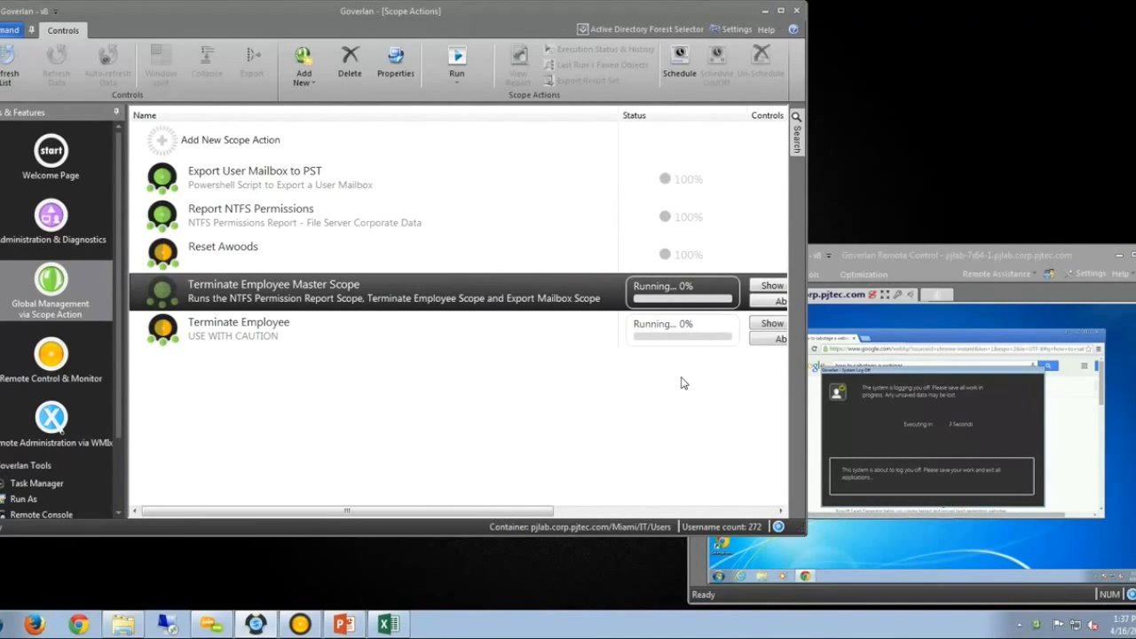
click(894, 251)
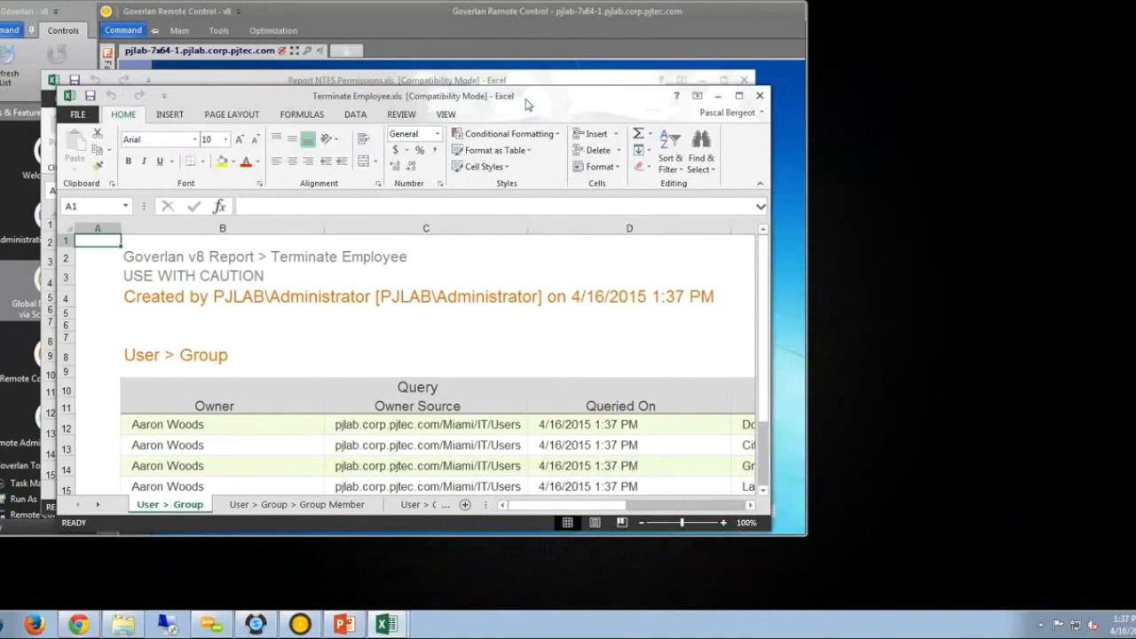
Maximize the Terminate Employee report and review the user's group memberships, including CitrixEval and Domain Users.
drag(523, 105, 876, 118)
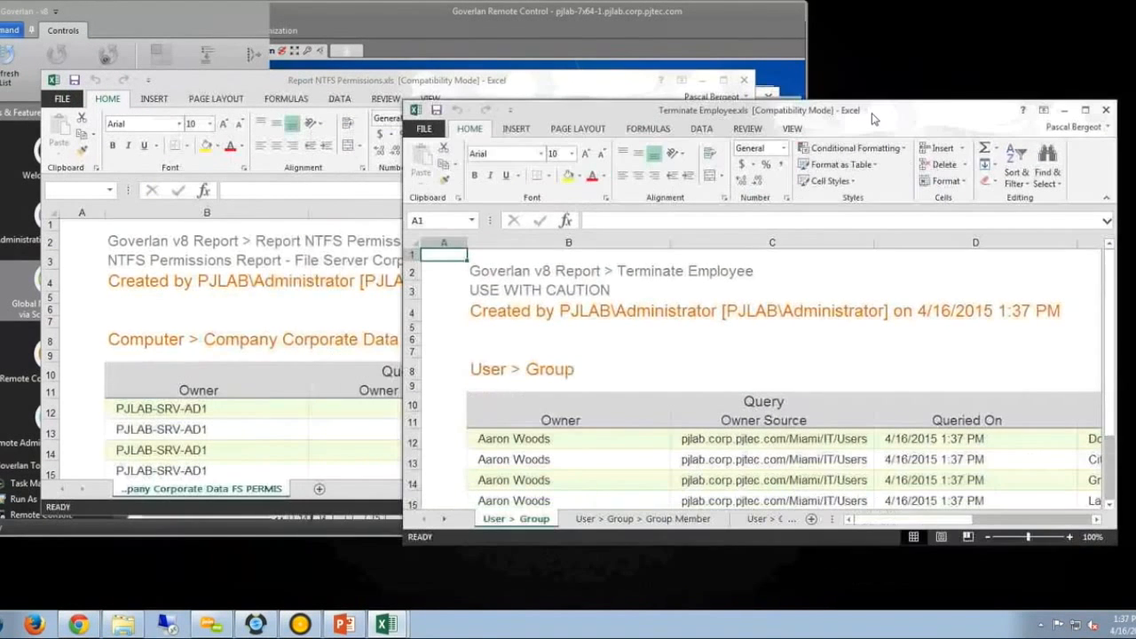
click(886, 8)
double_click(867, 116)
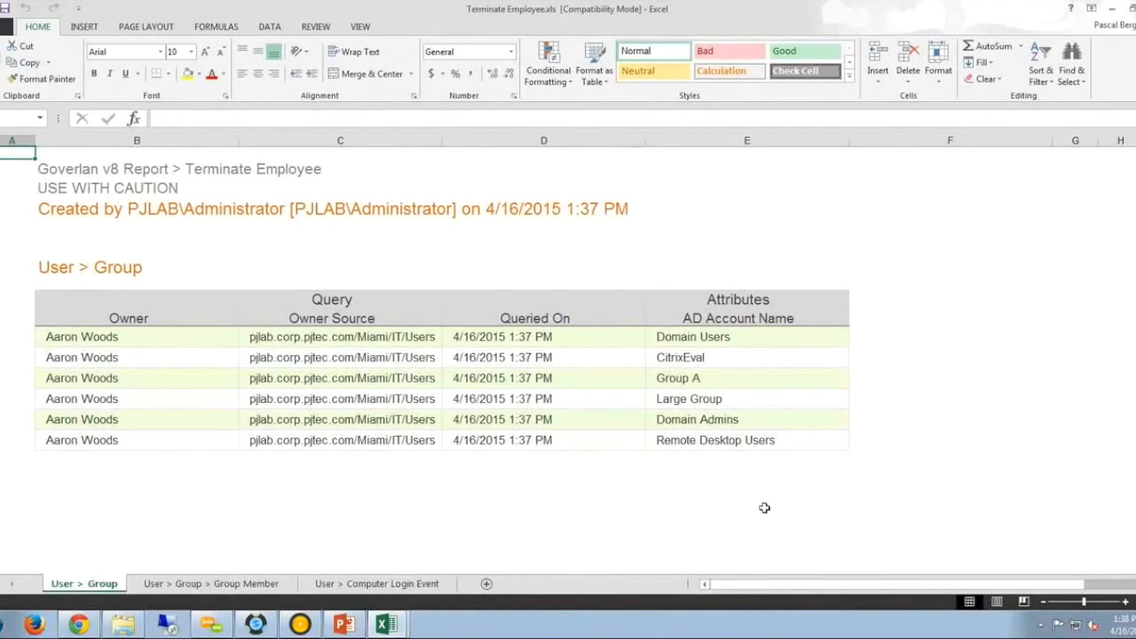
click(715, 358)
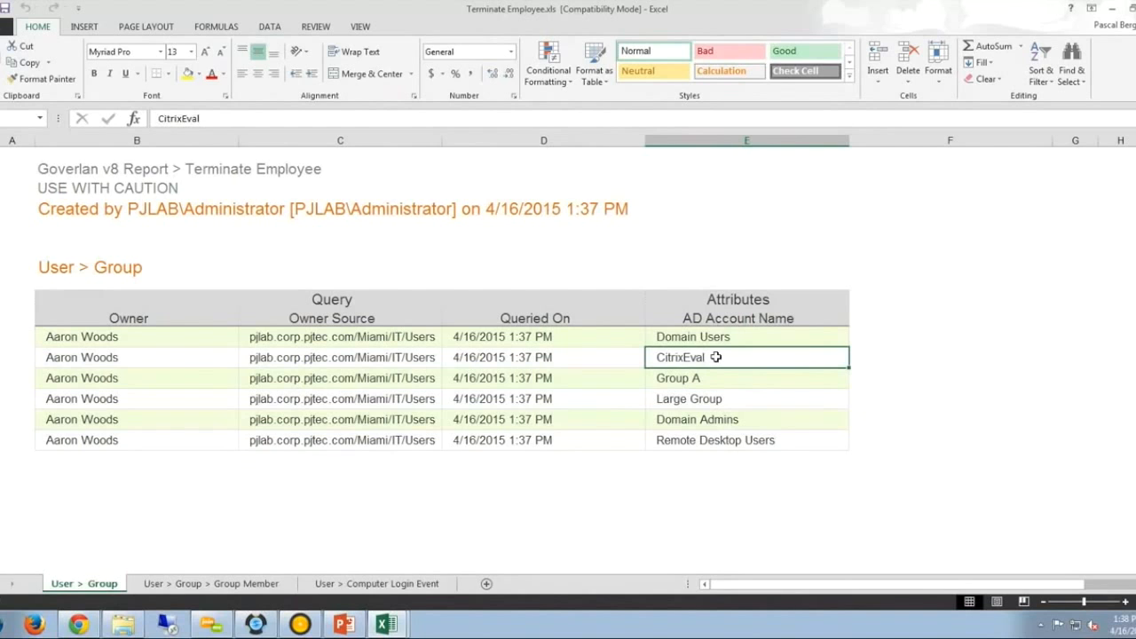
click(721, 339)
click(727, 361)
click(730, 373)
click(731, 401)
click(727, 420)
click(723, 442)
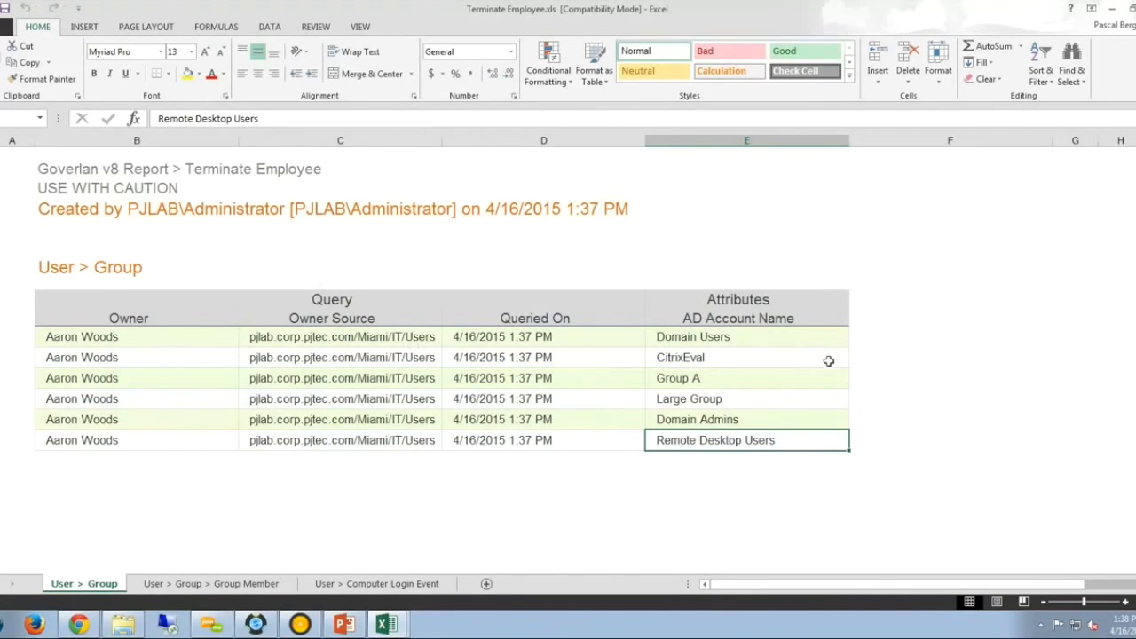
click(223, 586)
click(553, 435)
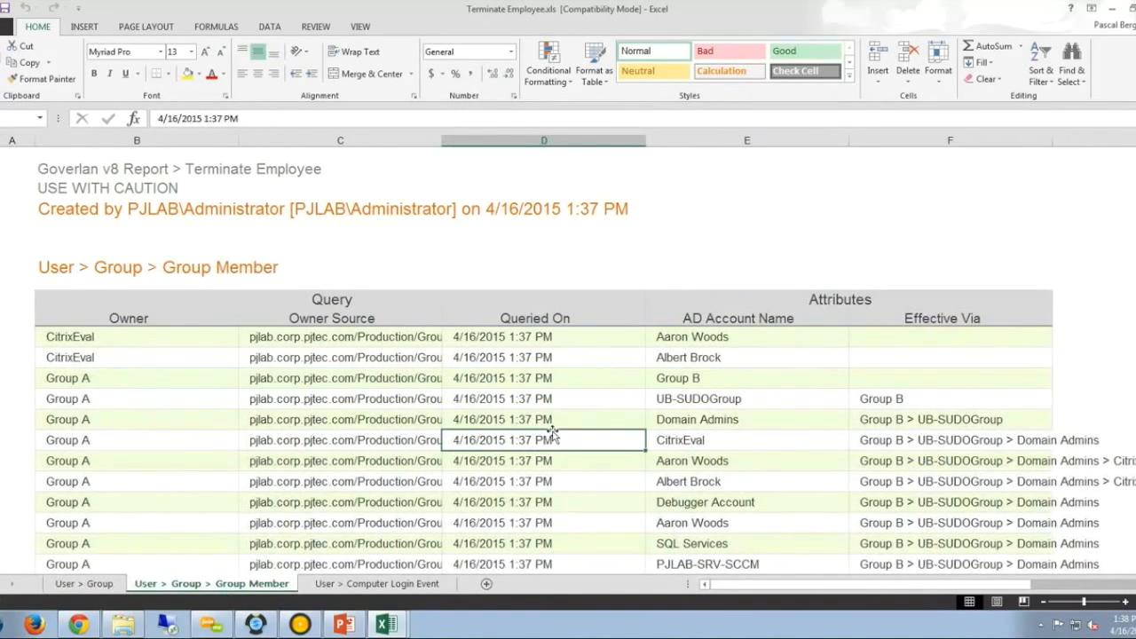
scroll(552, 432, down, 2)
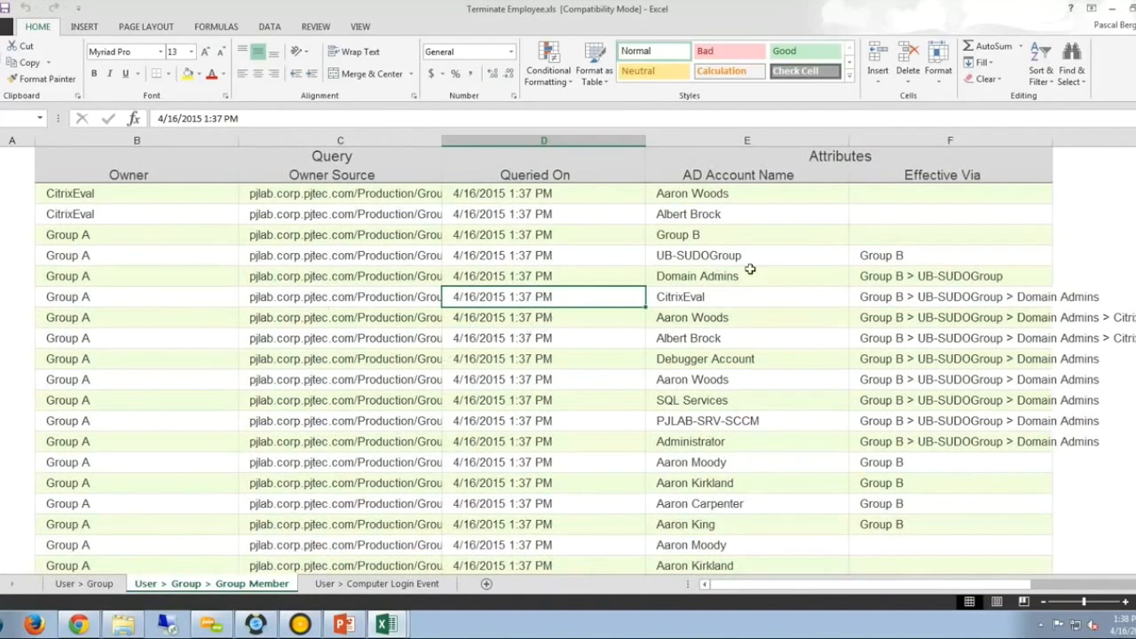
click(759, 317)
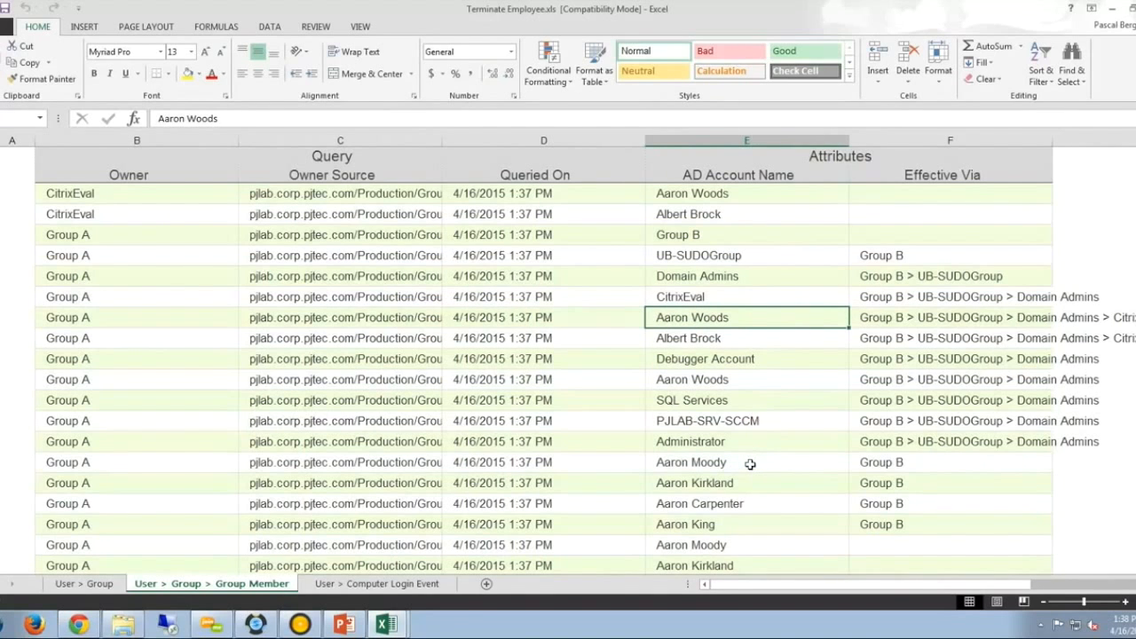
scroll(750, 464, down, 1)
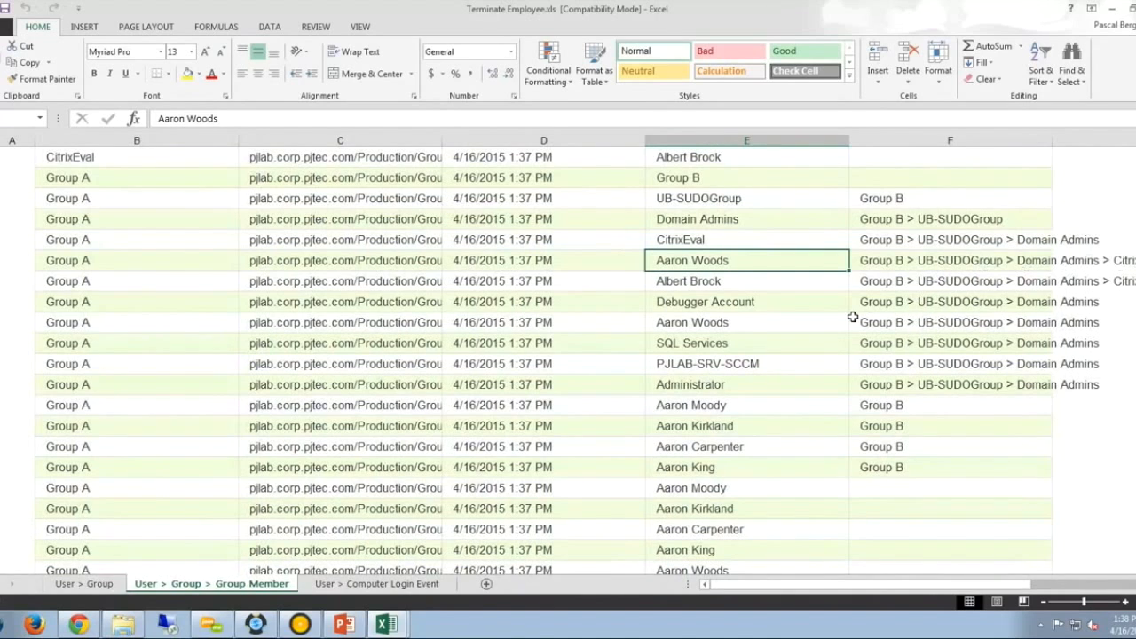
click(726, 323)
drag(1094, 327, 681, 321)
click(711, 322)
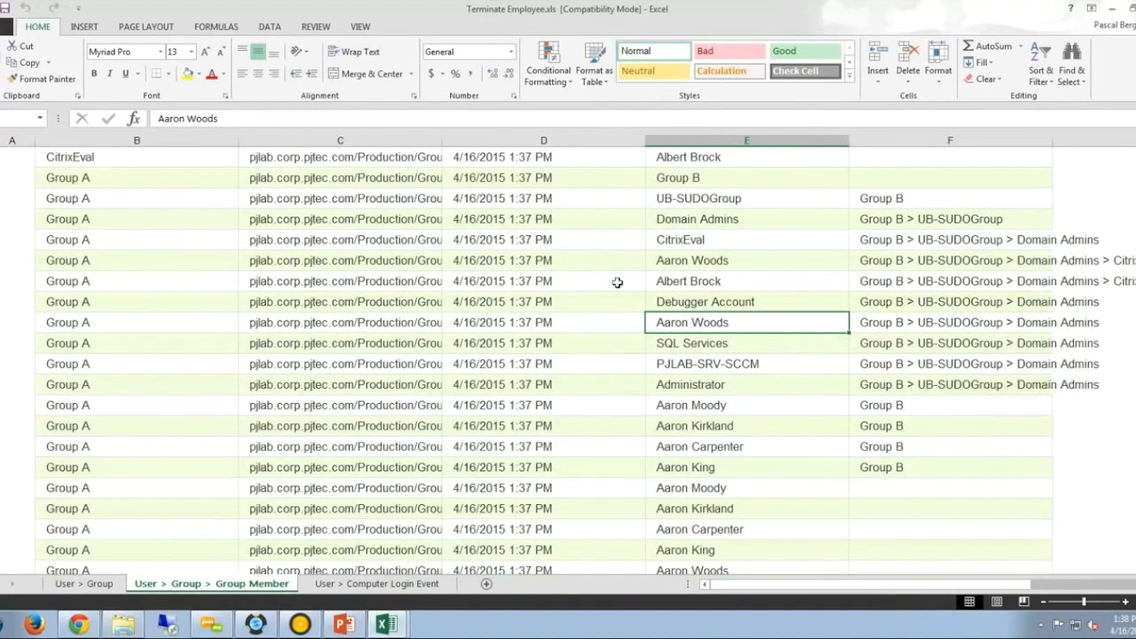
click(96, 324)
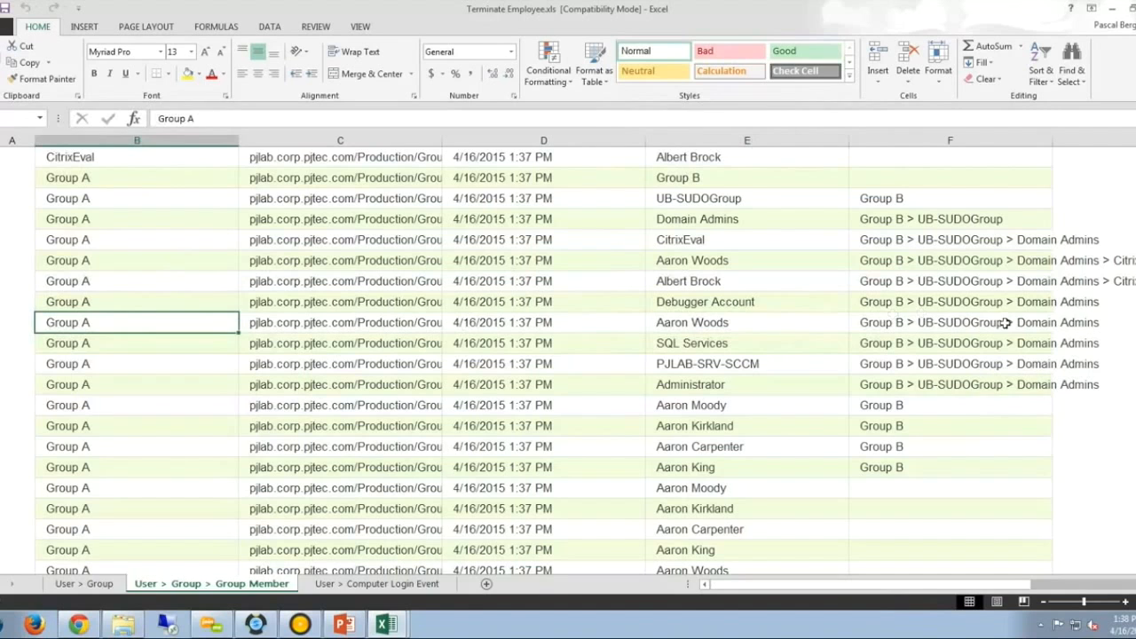
click(1064, 326)
click(971, 326)
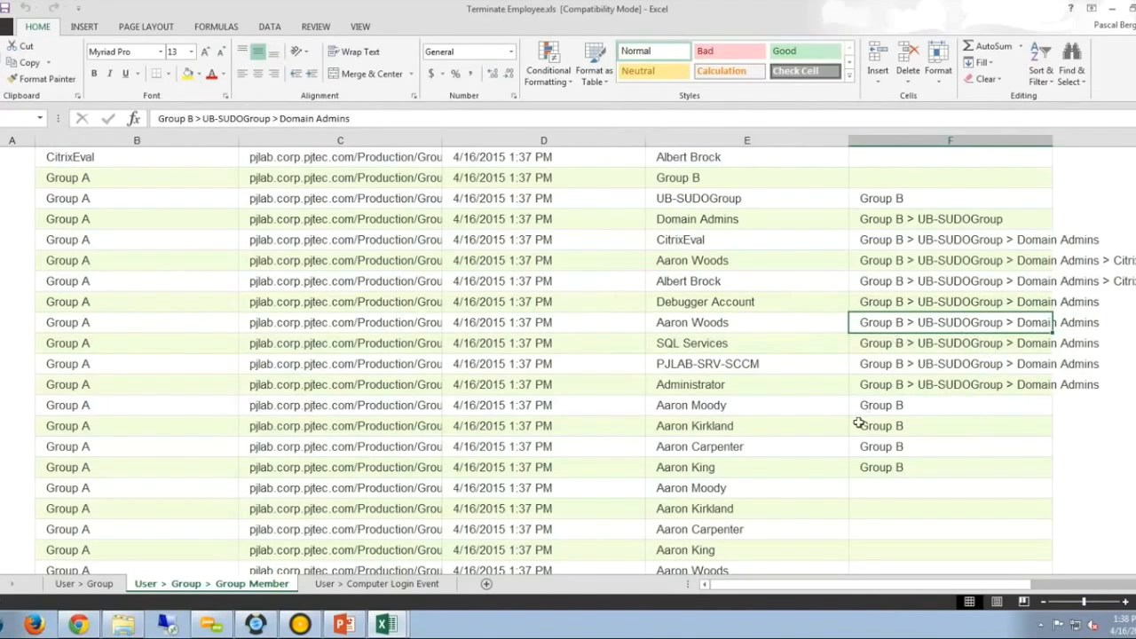
Check login computers and logout times, like 10:47 AM, on the User > Computer Login Event sheet, then close the workbook.
click(752, 323)
click(377, 583)
click(658, 357)
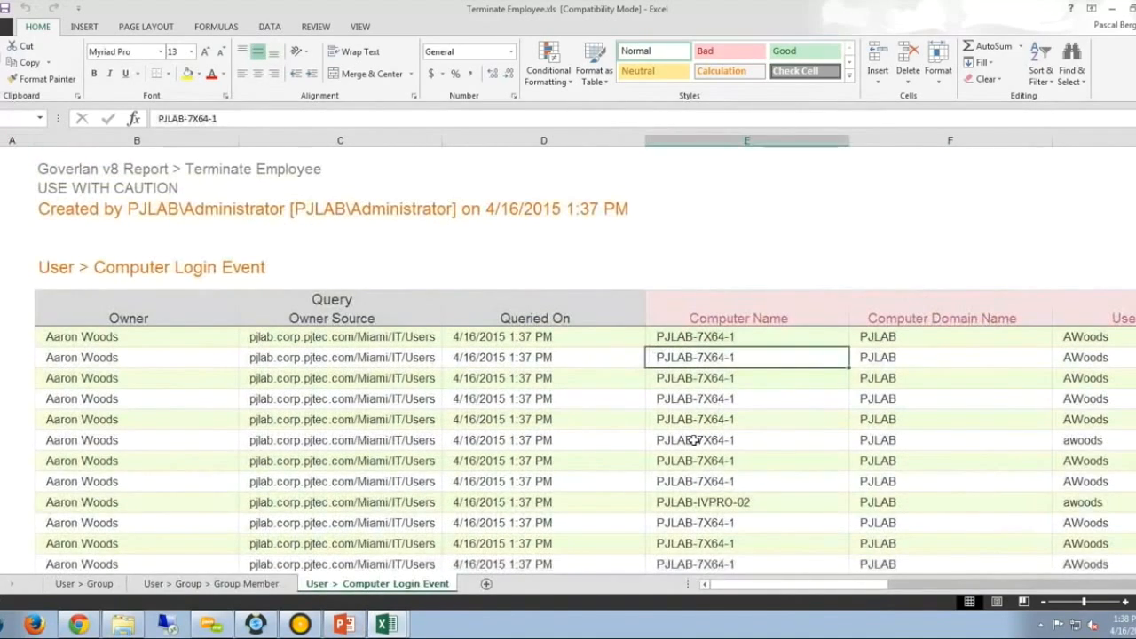
scroll(583, 533, down, 3)
drag(877, 588, 1101, 588)
click(701, 240)
scroll(701, 355, down, 5)
scroll(701, 356, up, 10)
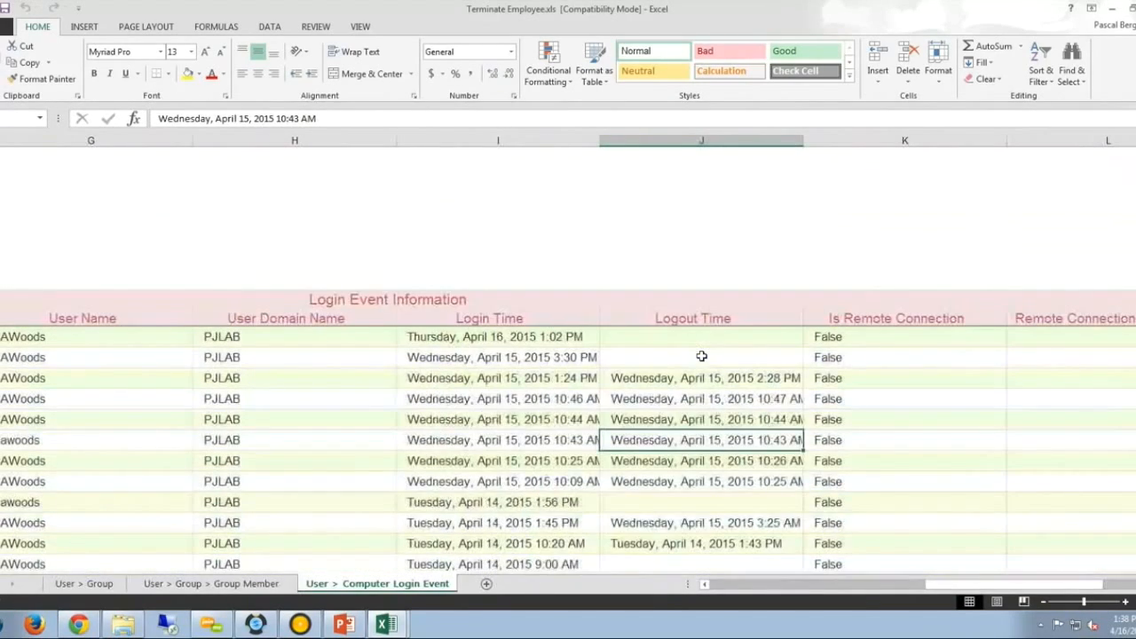
click(689, 399)
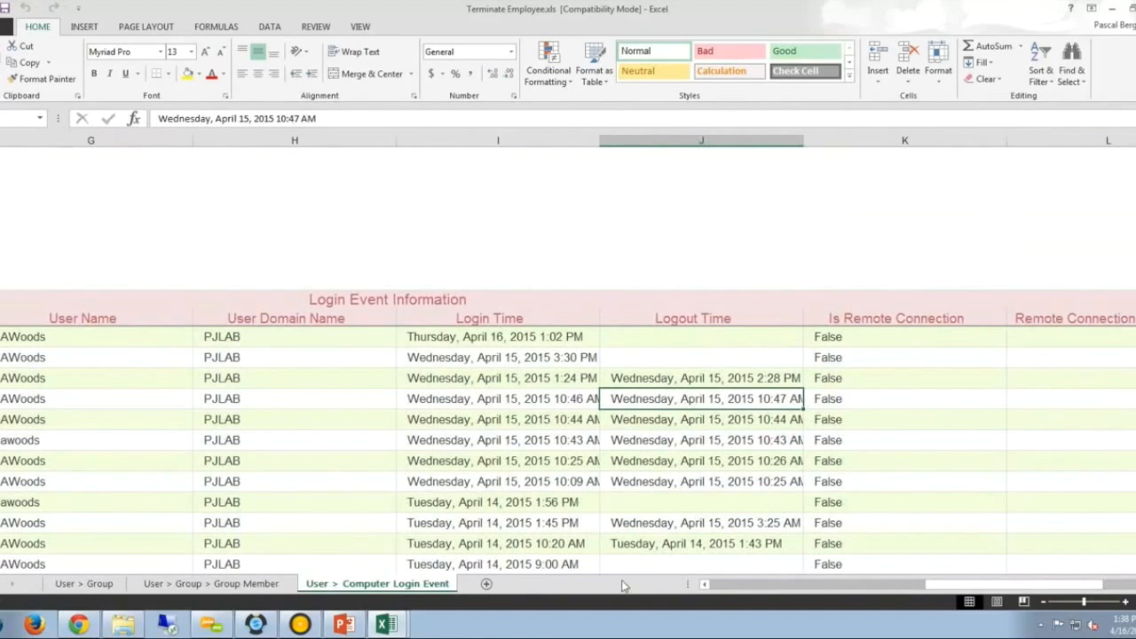
click(1131, 8)
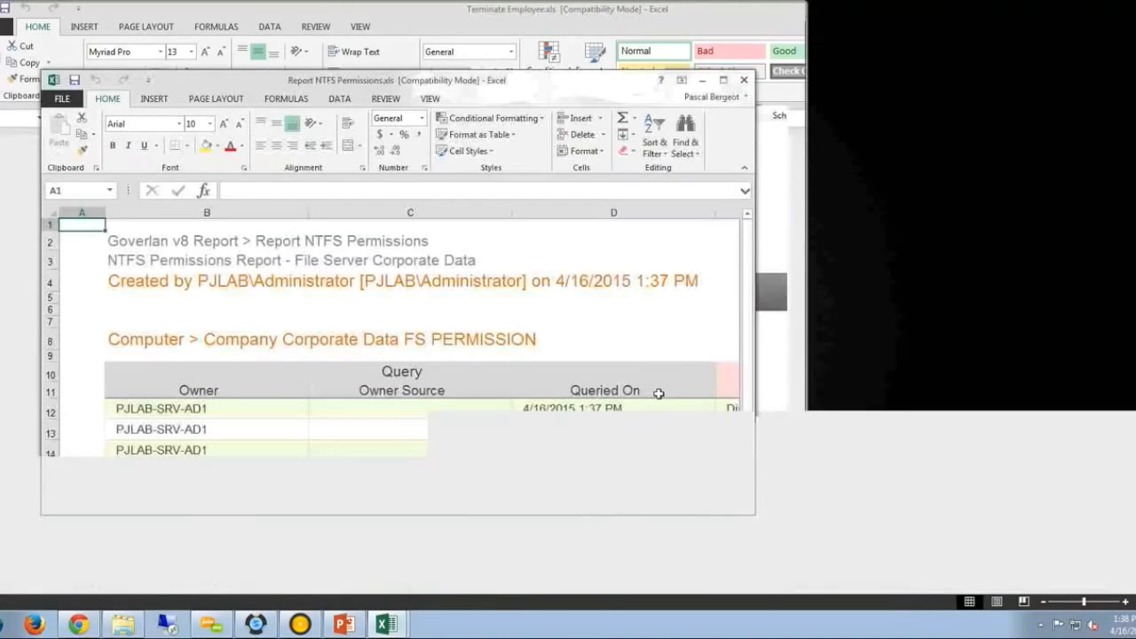
Maximize the NTFS Permissions report and check Owner Source and each entry's parent directory.
double_click(481, 83)
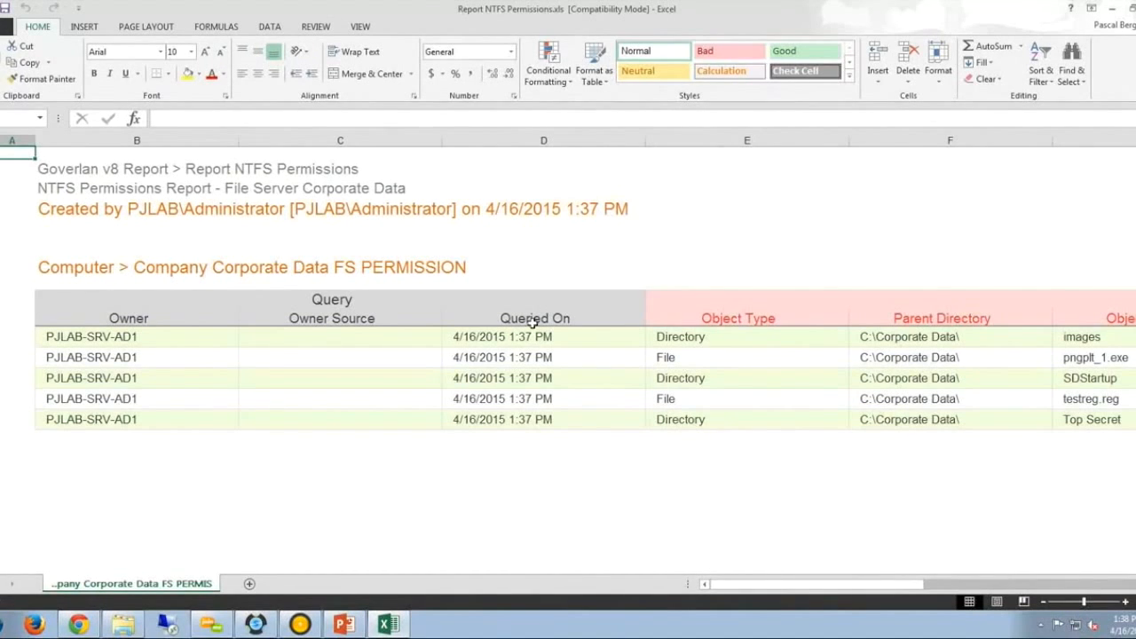
click(292, 348)
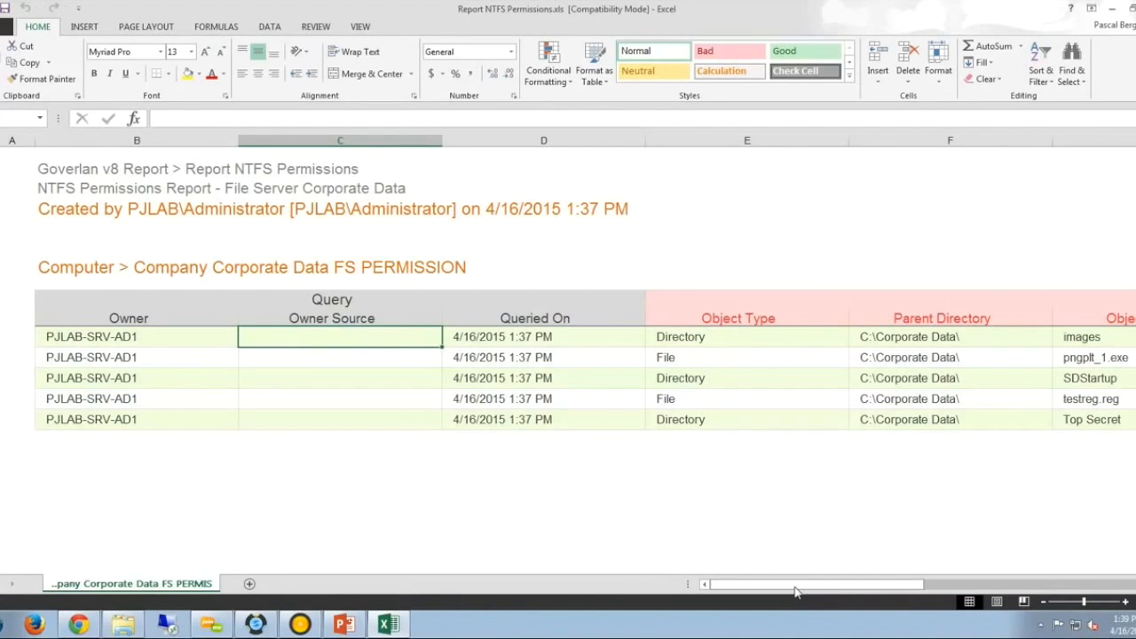
drag(796, 591, 937, 579)
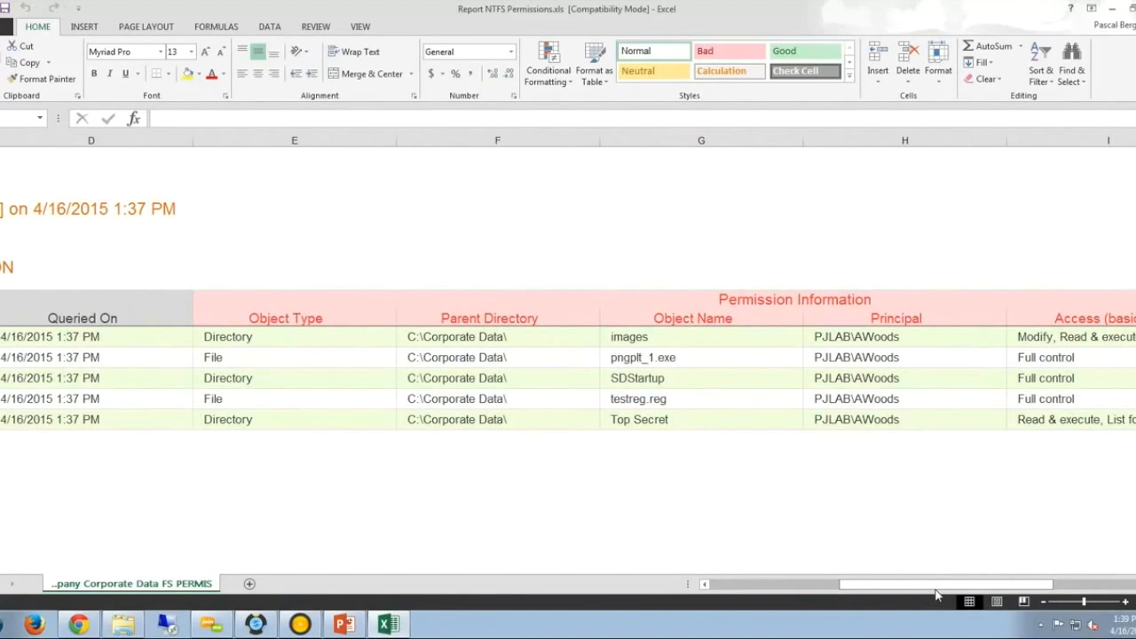
mouse_move(937, 593)
mouse_down()
mouse_move(902, 593)
mouse_move(936, 593)
mouse_up()
click(517, 340)
click(515, 357)
click(520, 376)
drag(889, 592, 929, 590)
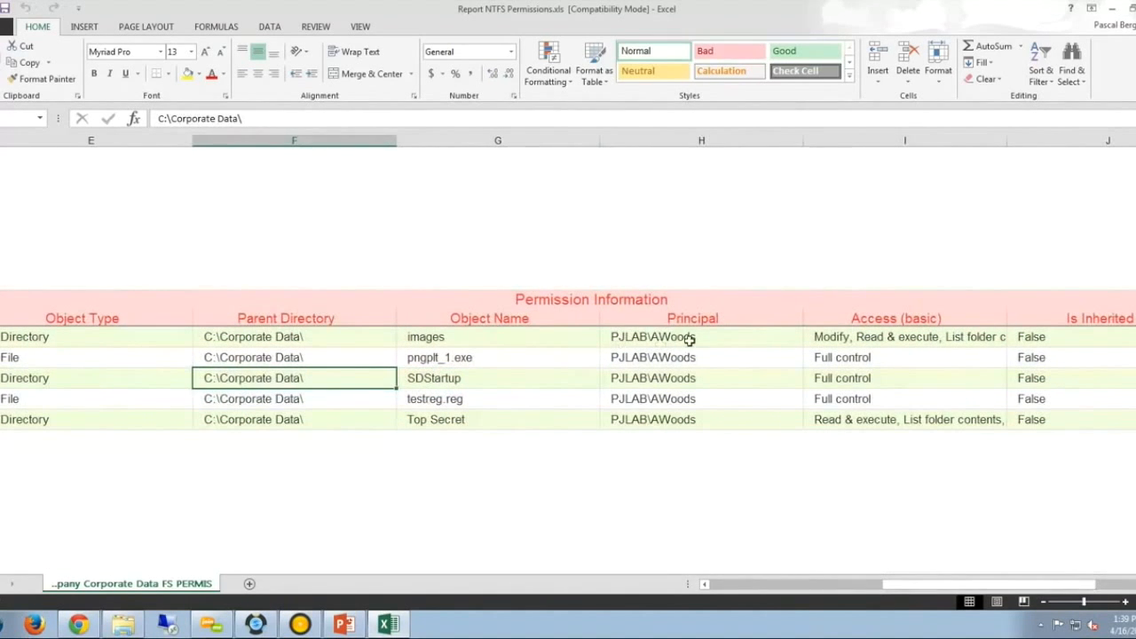
Review principals, access rights and inheritance for images, SDStartup, Top Secret, pngplt_1.exe and testreg.reg.
click(685, 339)
click(707, 356)
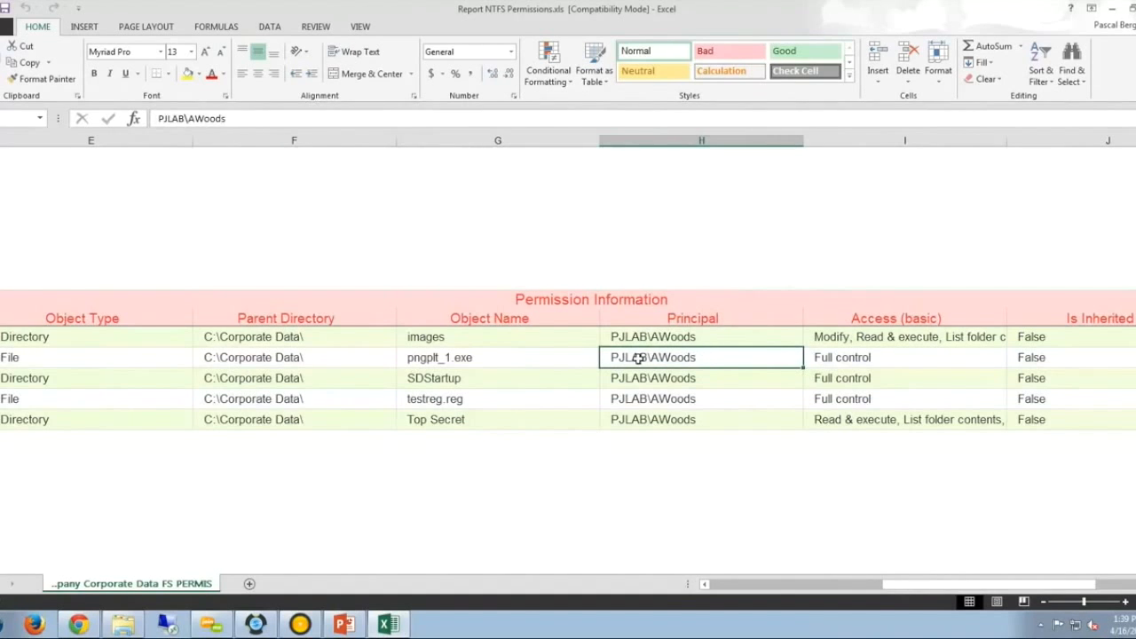
click(462, 336)
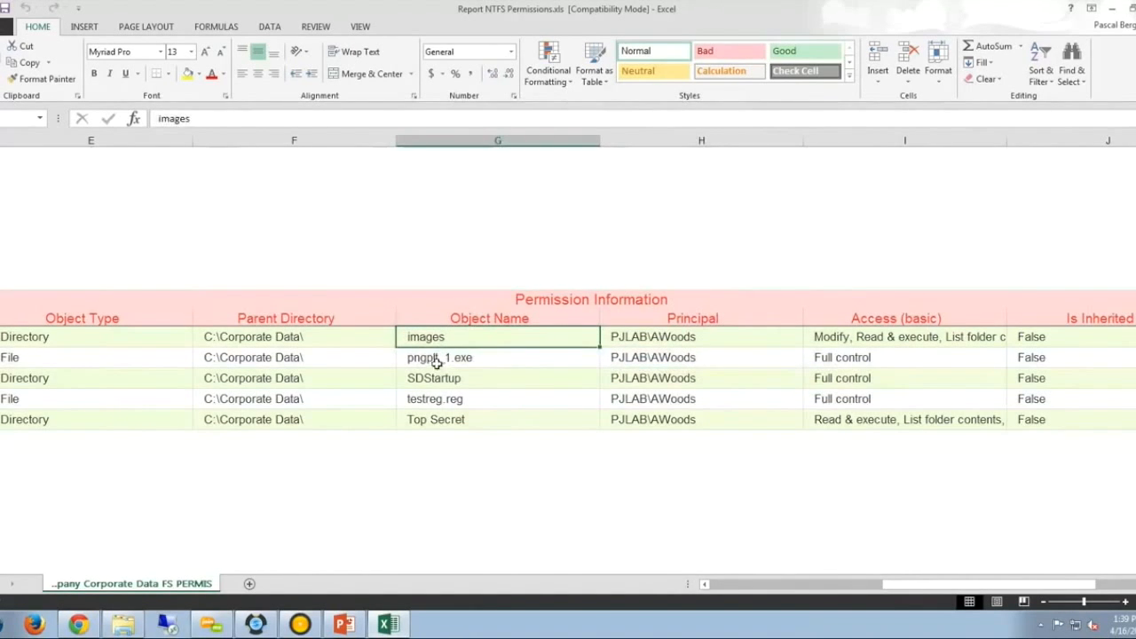
click(462, 384)
click(424, 422)
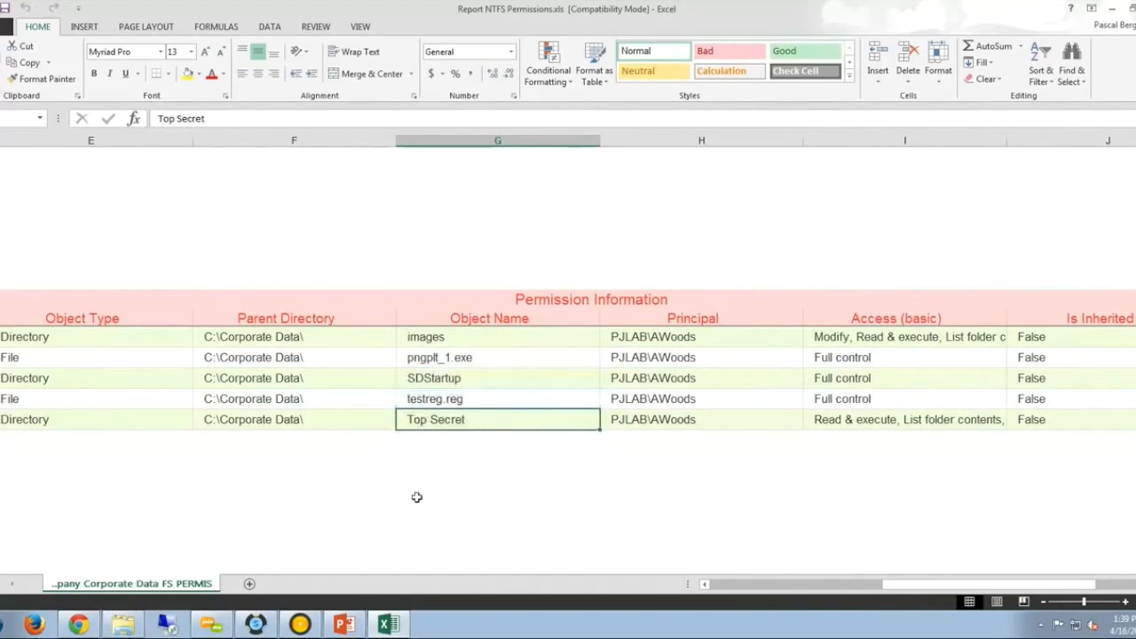
click(657, 401)
click(620, 361)
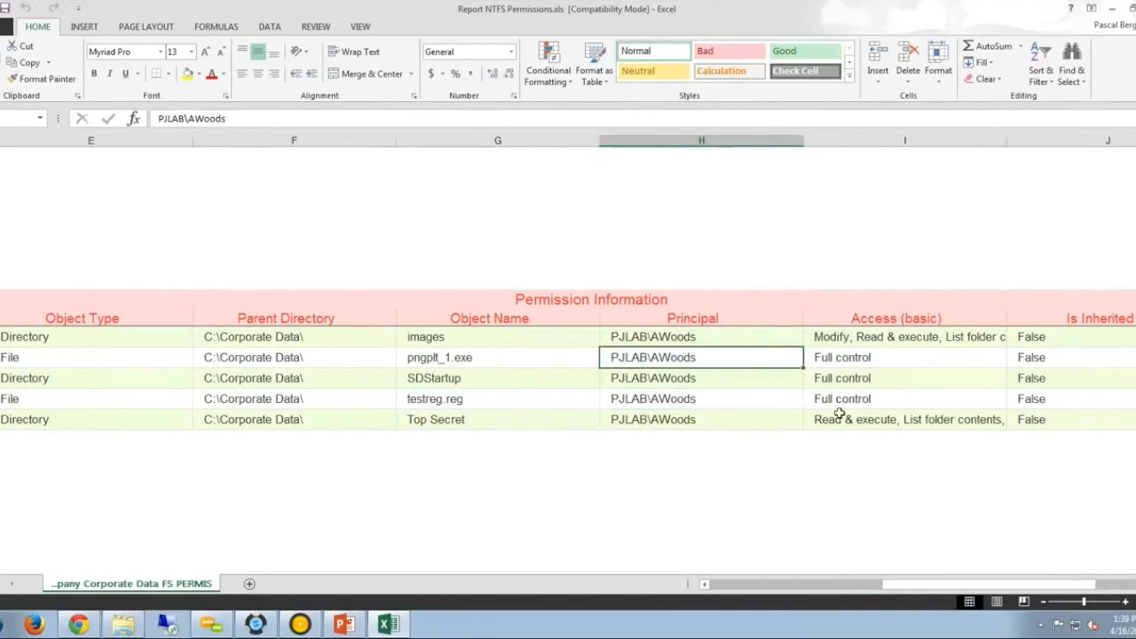
click(877, 381)
click(871, 420)
click(1074, 400)
click(1075, 361)
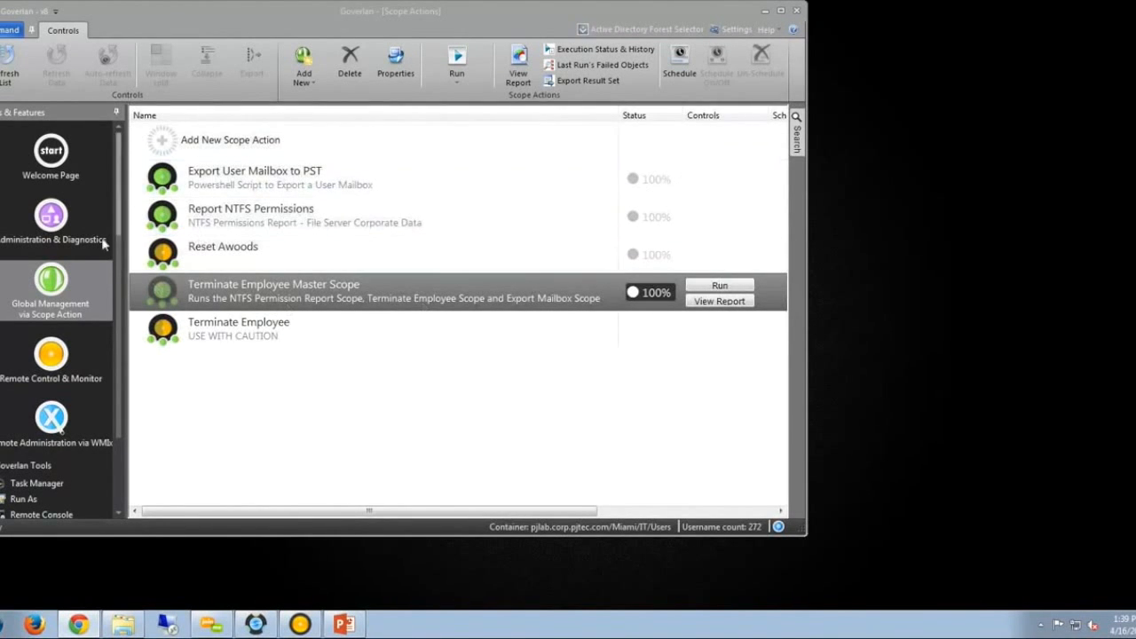
Open Explorer at \\pjlab-srv-ad1\TermUsers.
click(129, 627)
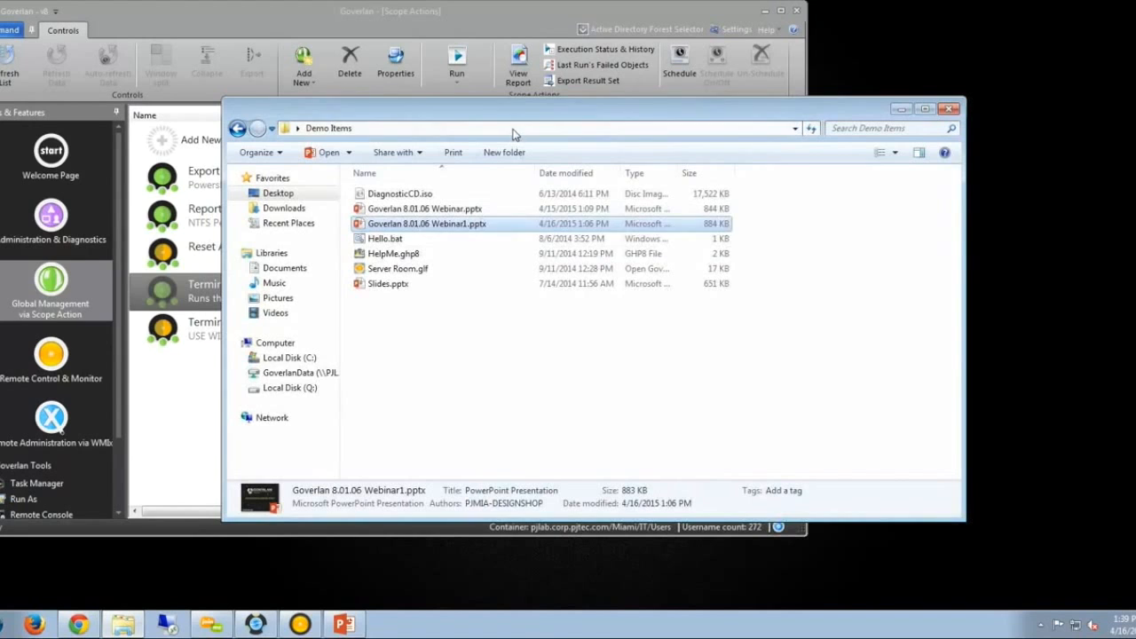
click(512, 132)
text(\pjla)
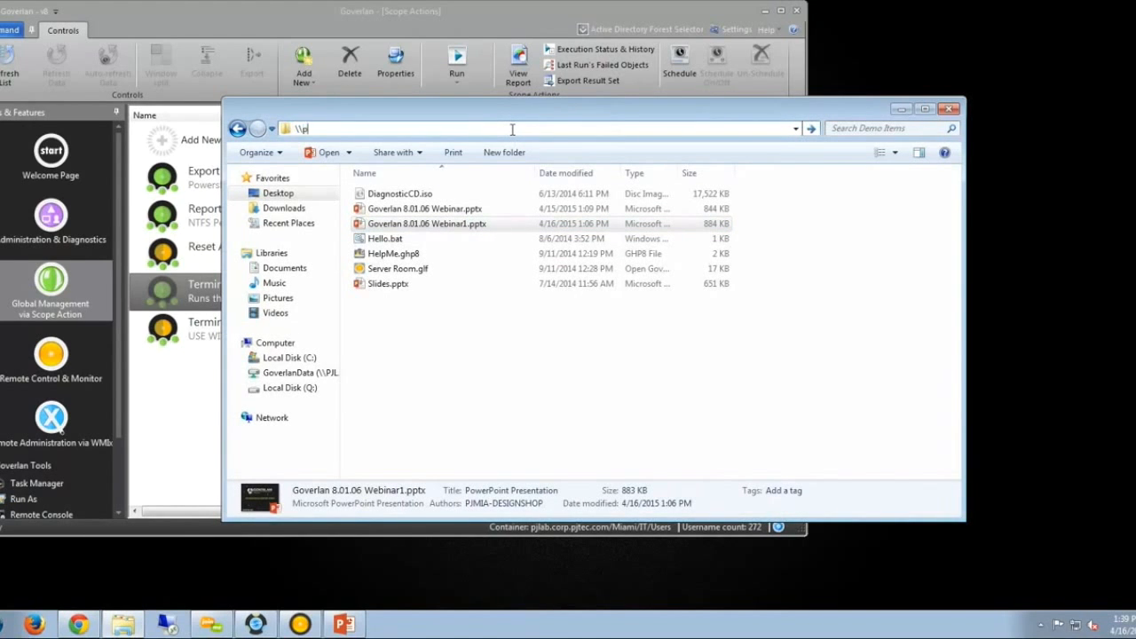
text(b-srv-ad1\TermUsers)
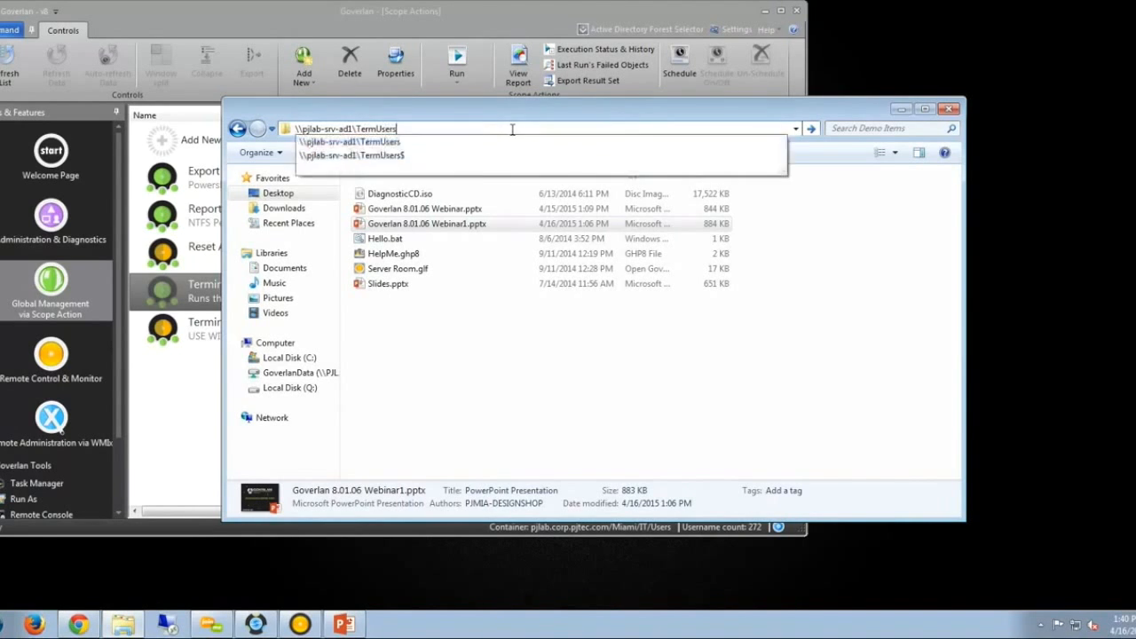
key(Return)
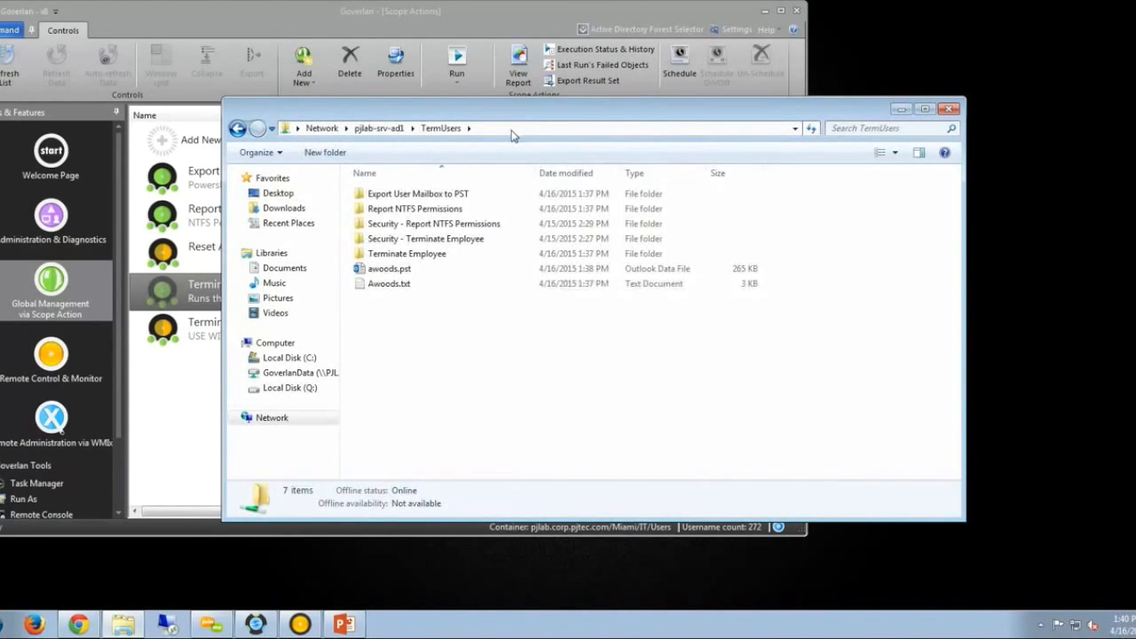
Read the export request details in the Awoods.txt log, then close Notepad.
click(433, 269)
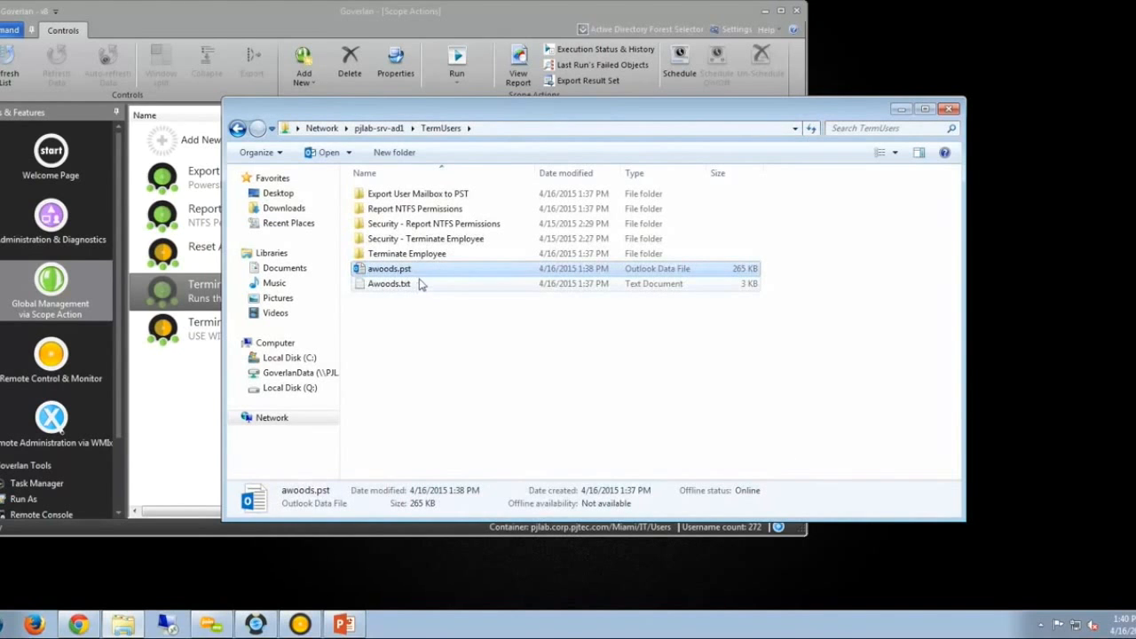
click(414, 286)
double_click(390, 285)
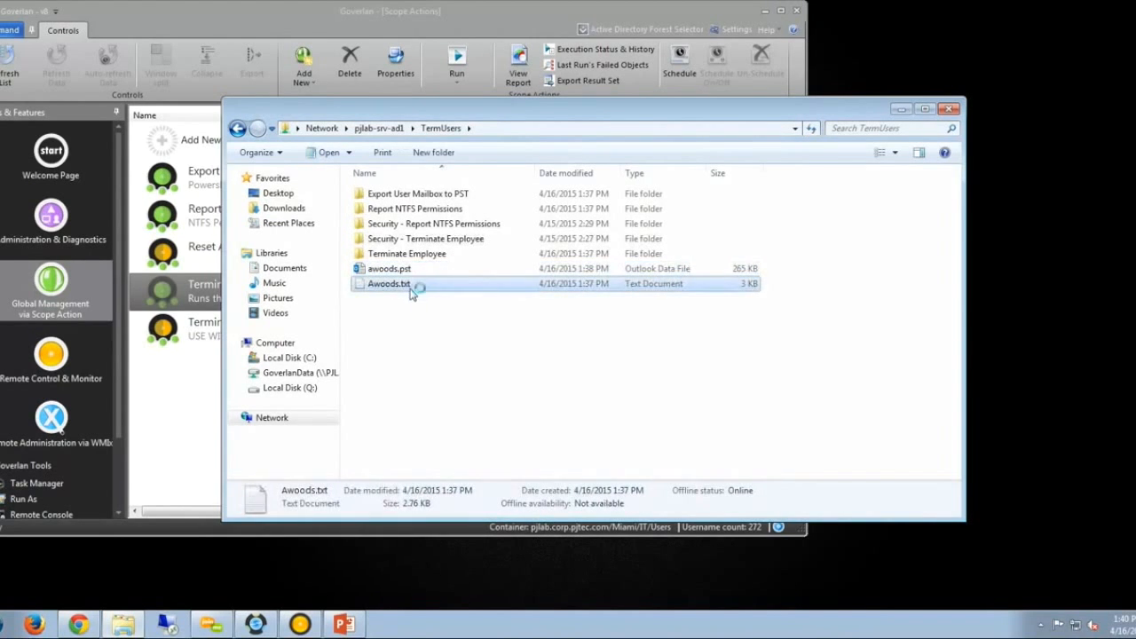
click(402, 210)
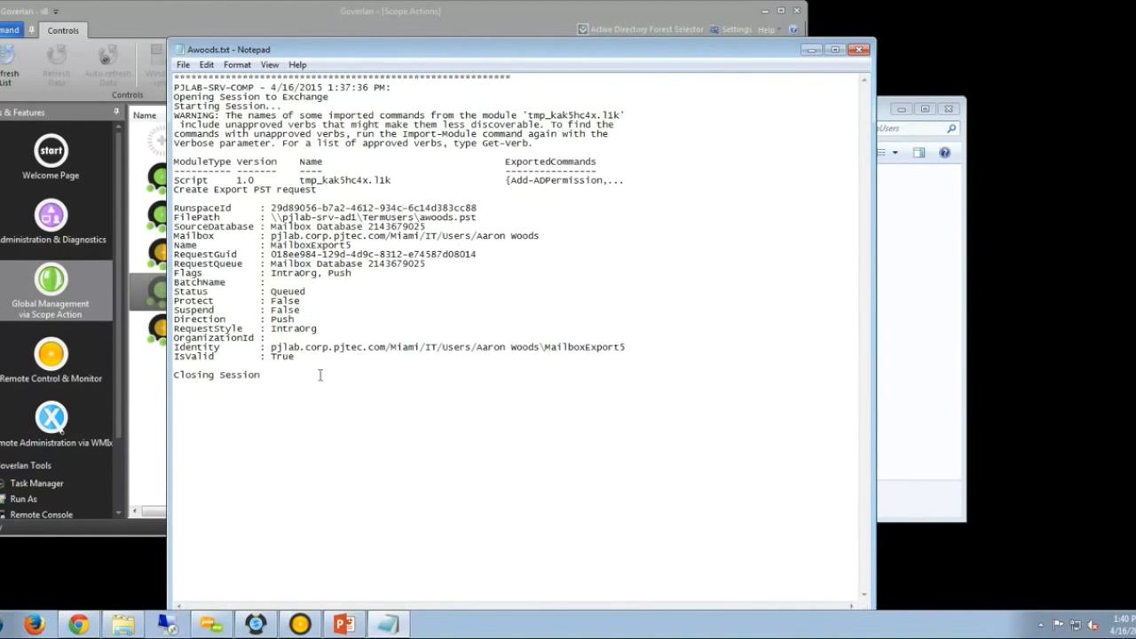
drag(320, 375, 178, 159)
click(268, 208)
click(860, 50)
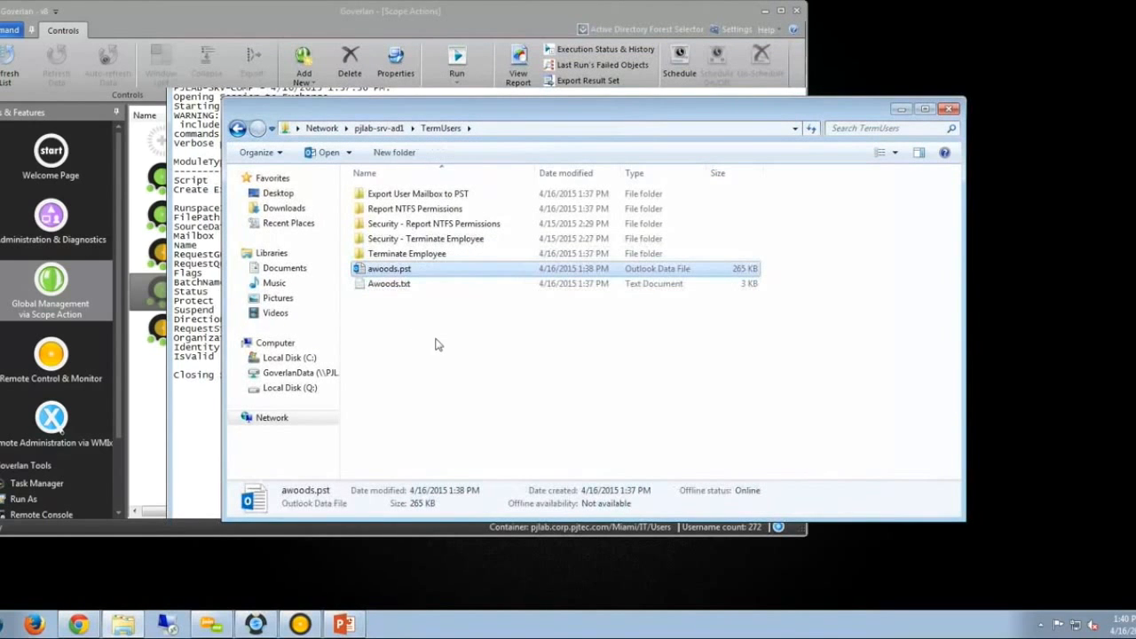
click(543, 398)
Close the TermUsers folder window and bring Goverlan back to the front.
click(948, 109)
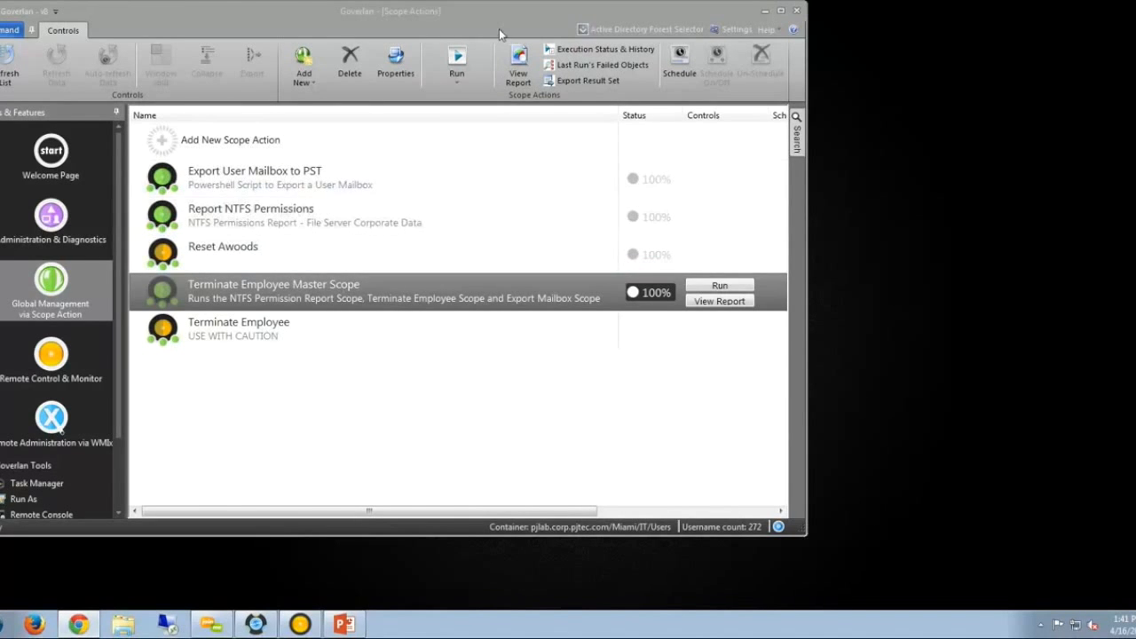
click(420, 22)
Maximize Goverlan and show the Goverlan Start page with What's New in Goverlan v8.
double_click(420, 21)
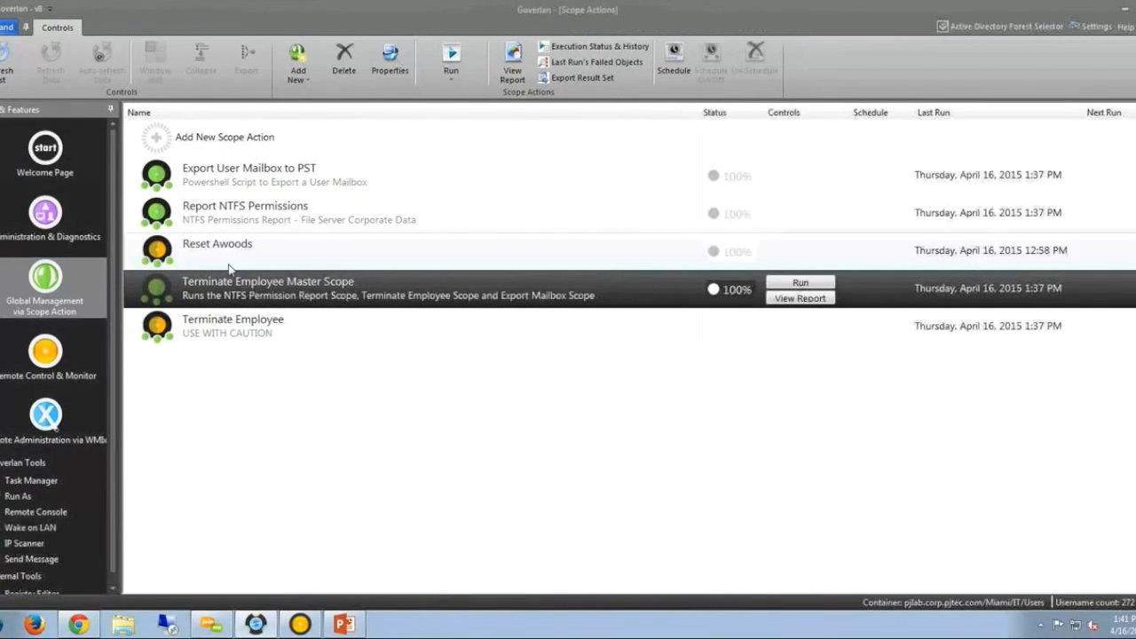
click(45, 155)
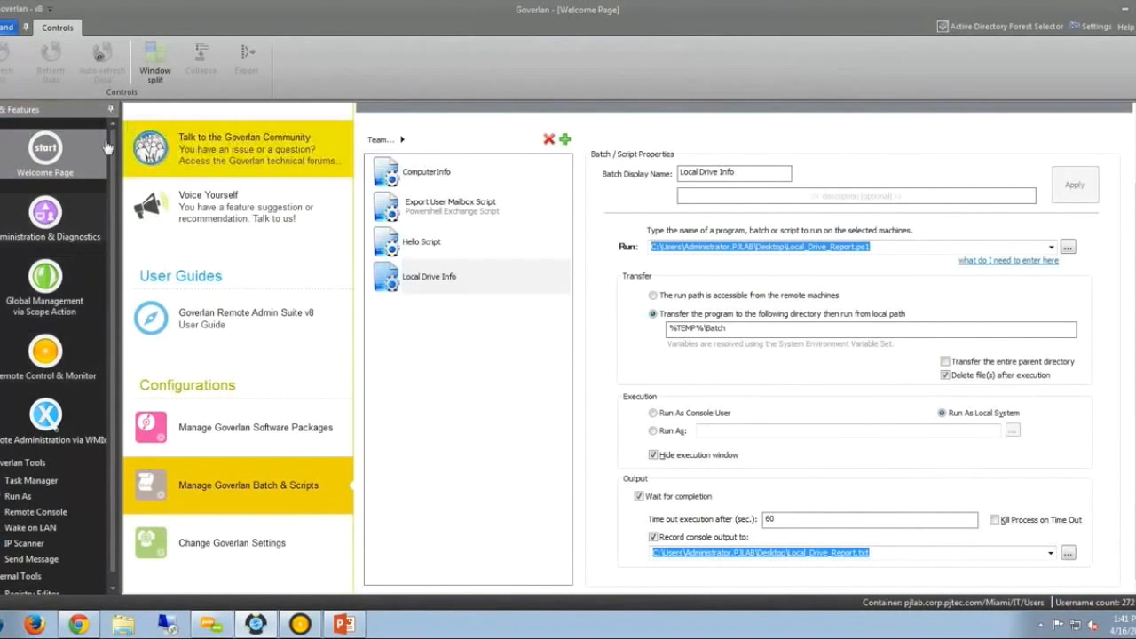
scroll(224, 193, up, 2)
click(226, 179)
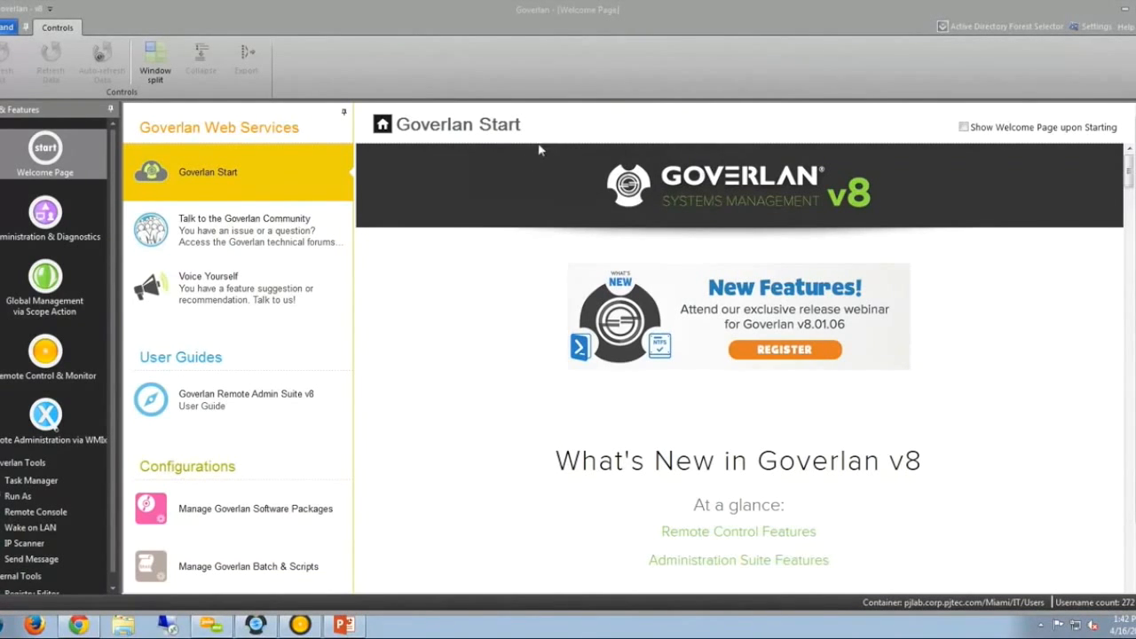
mouse_move(356, 228)
mouse_down()
mouse_move(471, 274)
mouse_move(1111, 257)
mouse_move(1120, 227)
mouse_up()
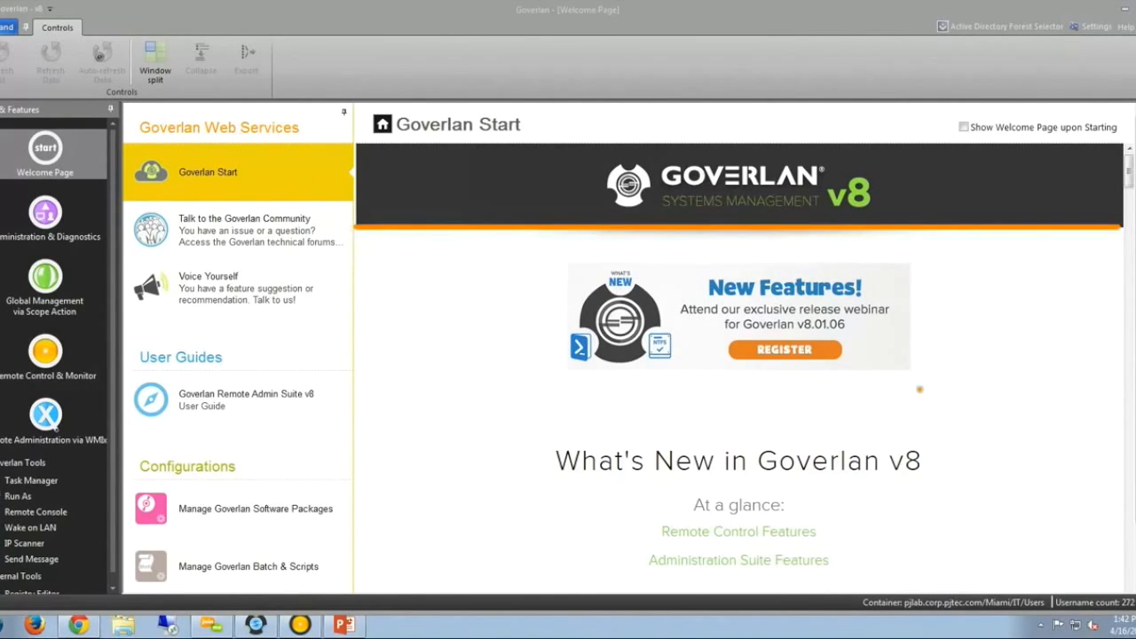
key(Escape)
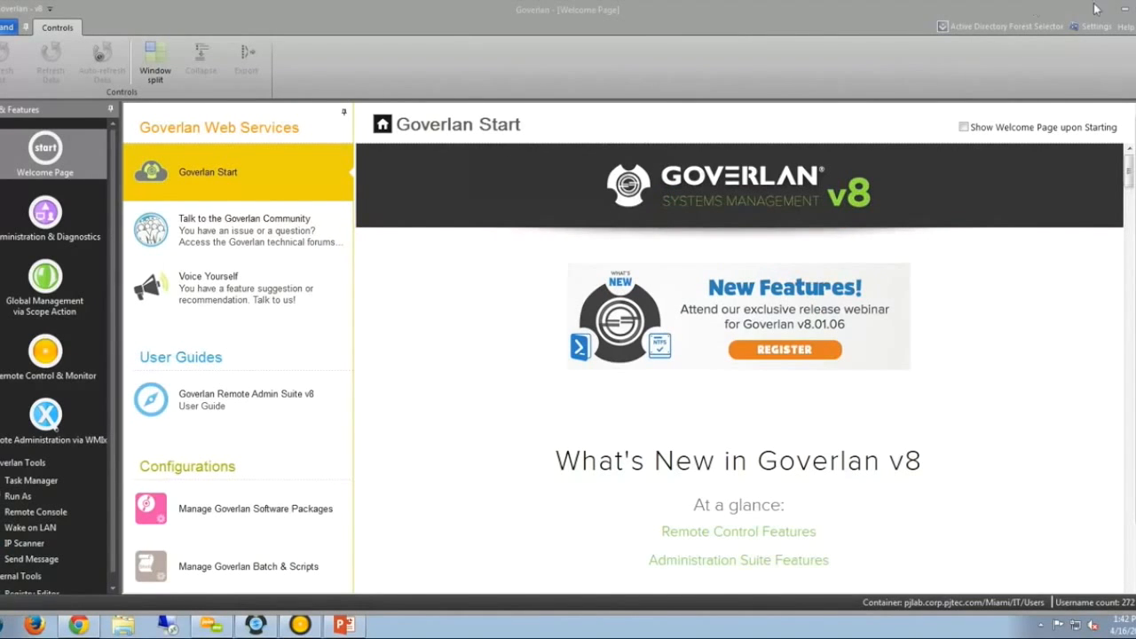
click(1124, 28)
mouse_move(1070, 60)
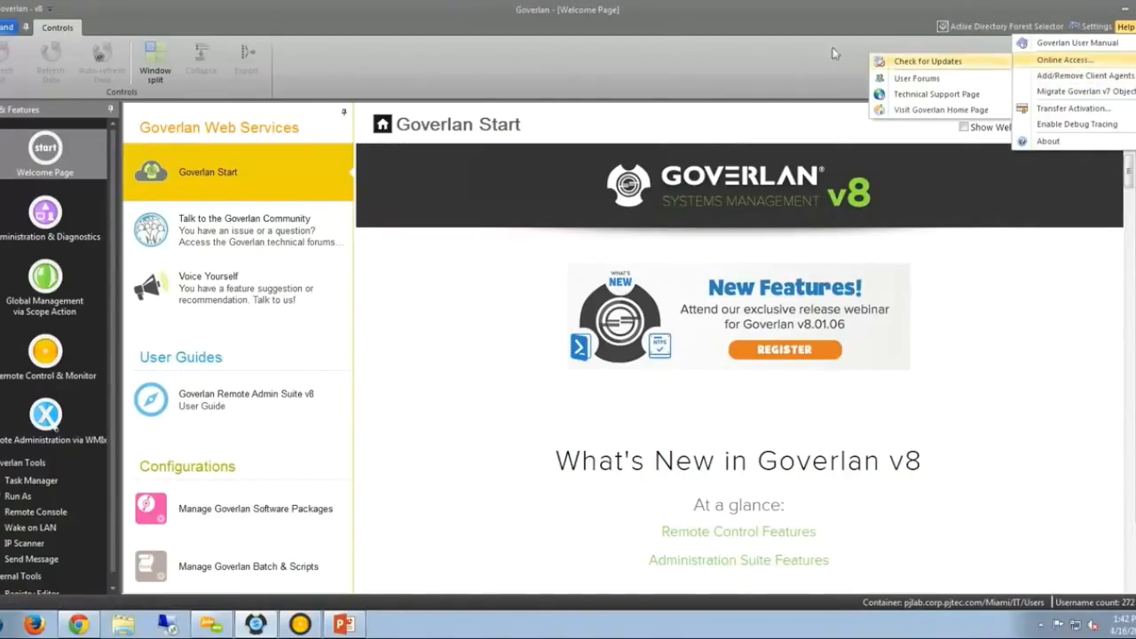
click(795, 29)
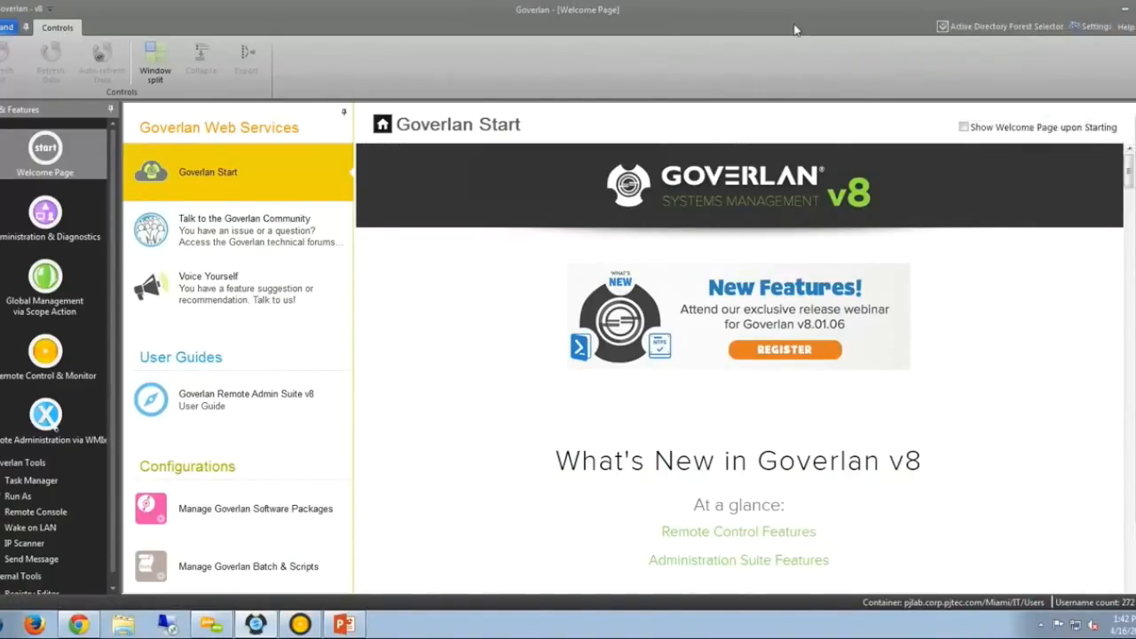